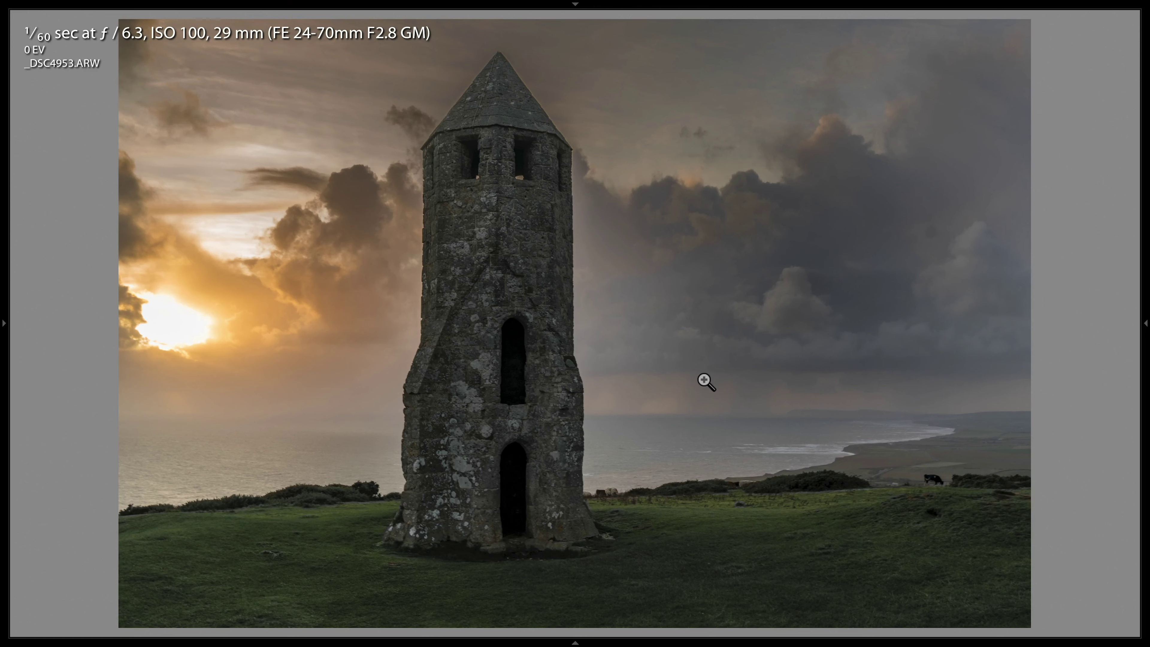
# Reset the tower photo to its unedited original and show only the right-hand adjustment panels
pyautogui.press('shift+super')
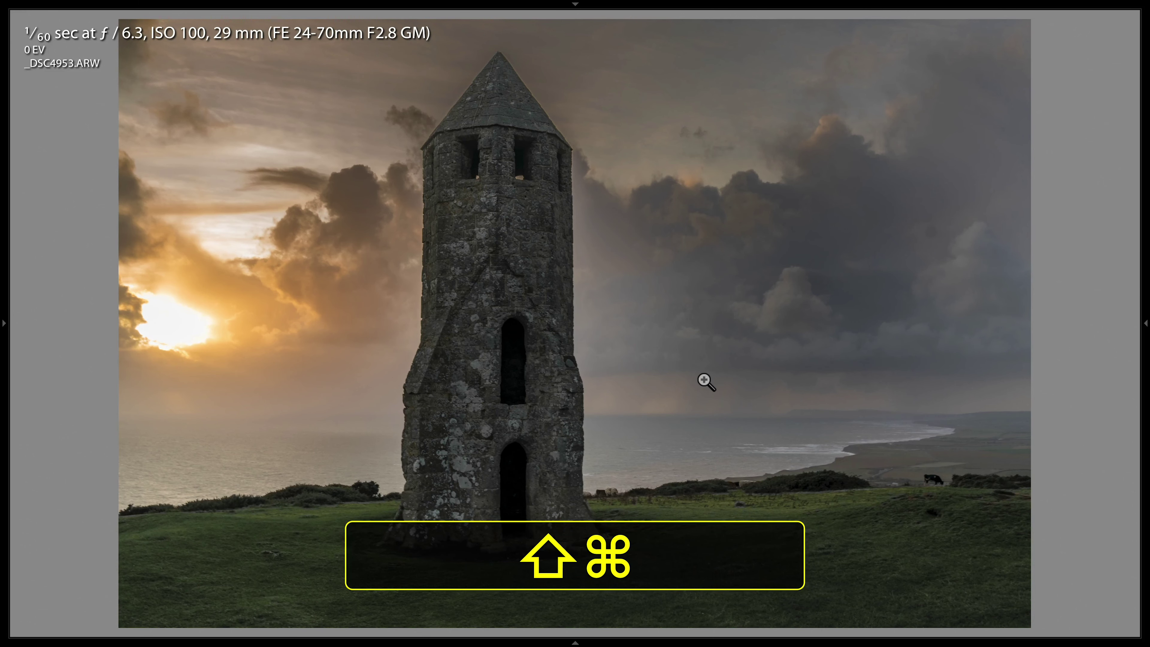
pyautogui.press('shift+super+r')
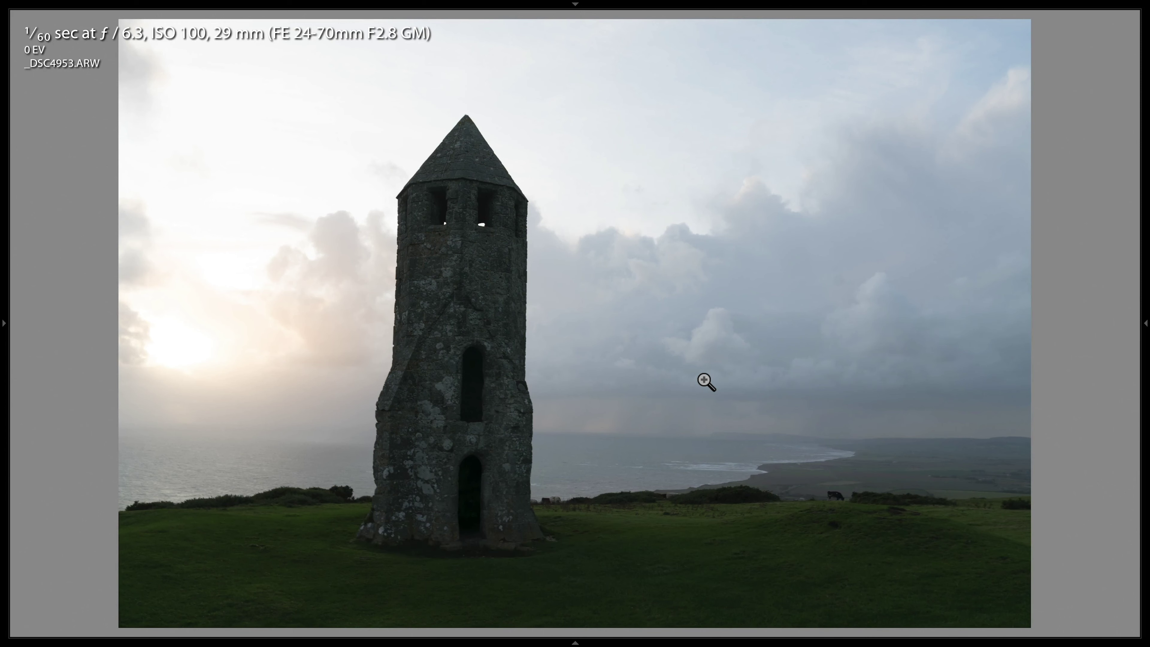
pyautogui.hotkey('shift', 'Tab')
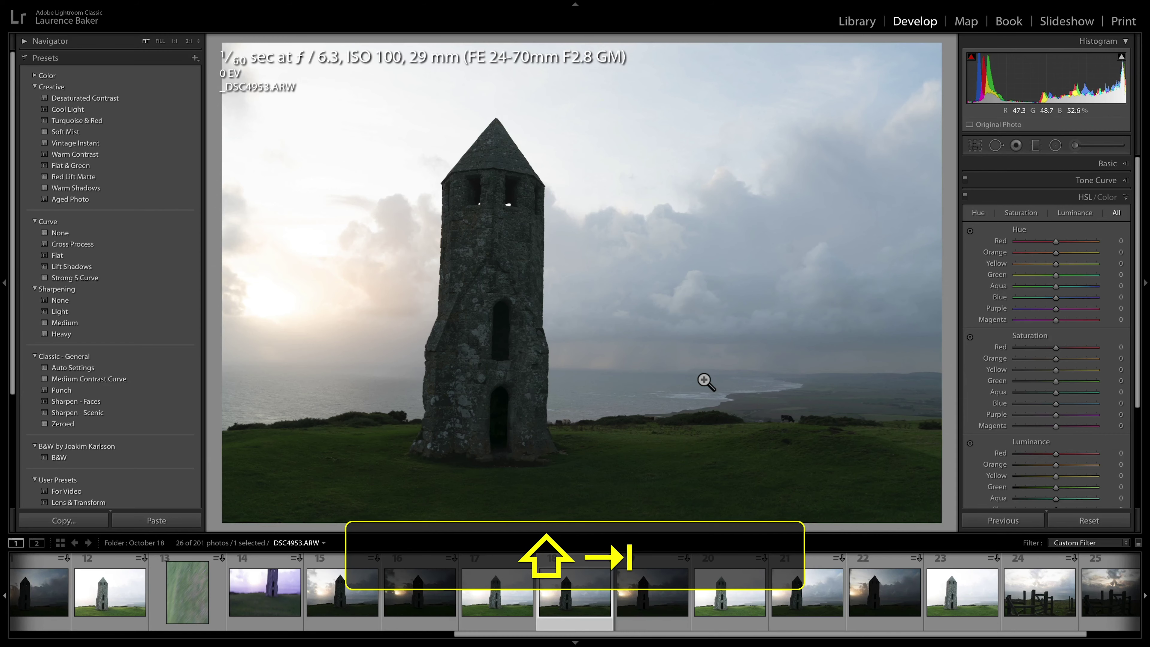
pyautogui.hotkey('shift', 'Tab')
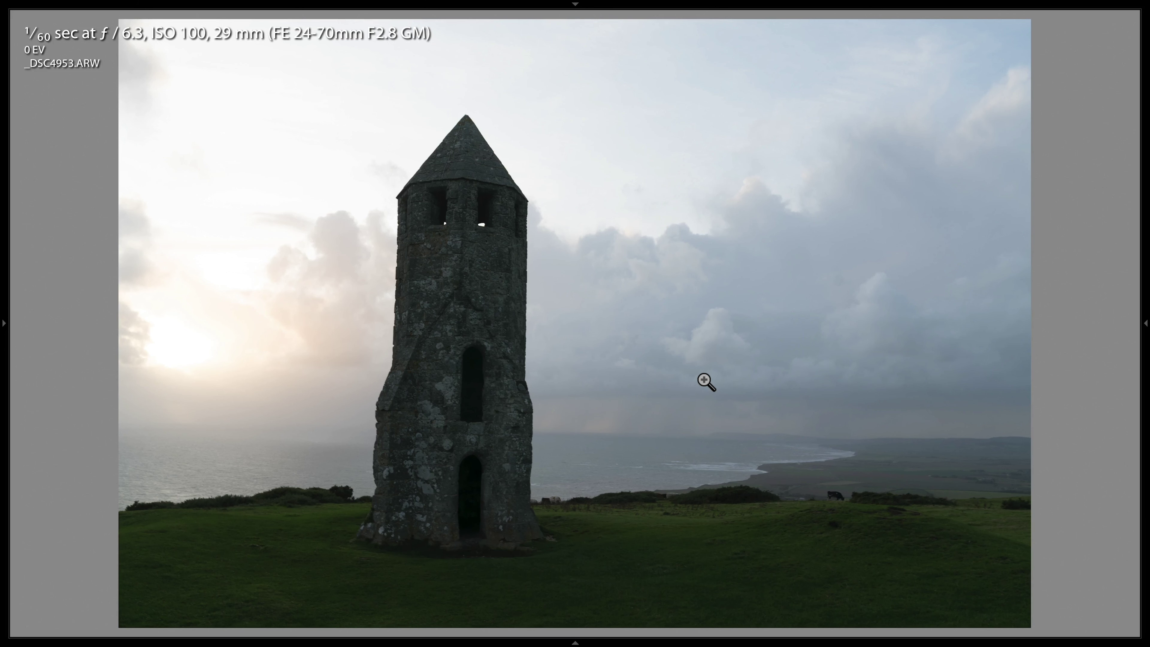
pyautogui.press('F7')
pyautogui.press('F7')
pyautogui.press('F8')
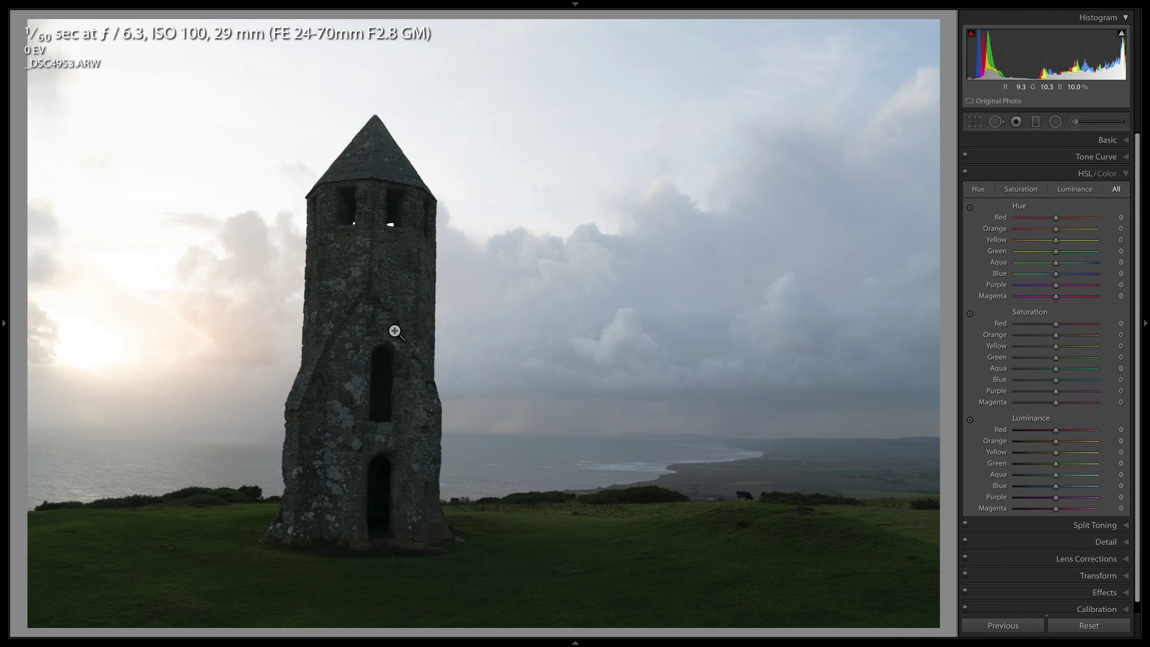
# Keep the lens profile correction at Distortion 100 and apply Auto Upright perspective correction
pyautogui.click(1043, 576)
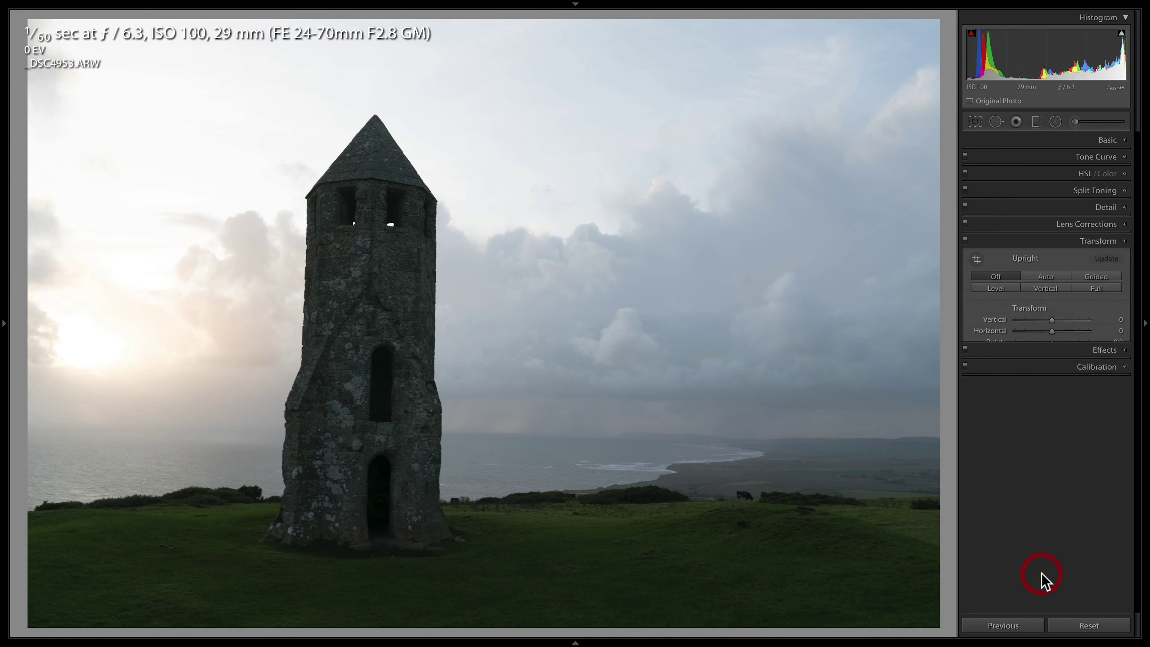
pyautogui.click(1038, 226)
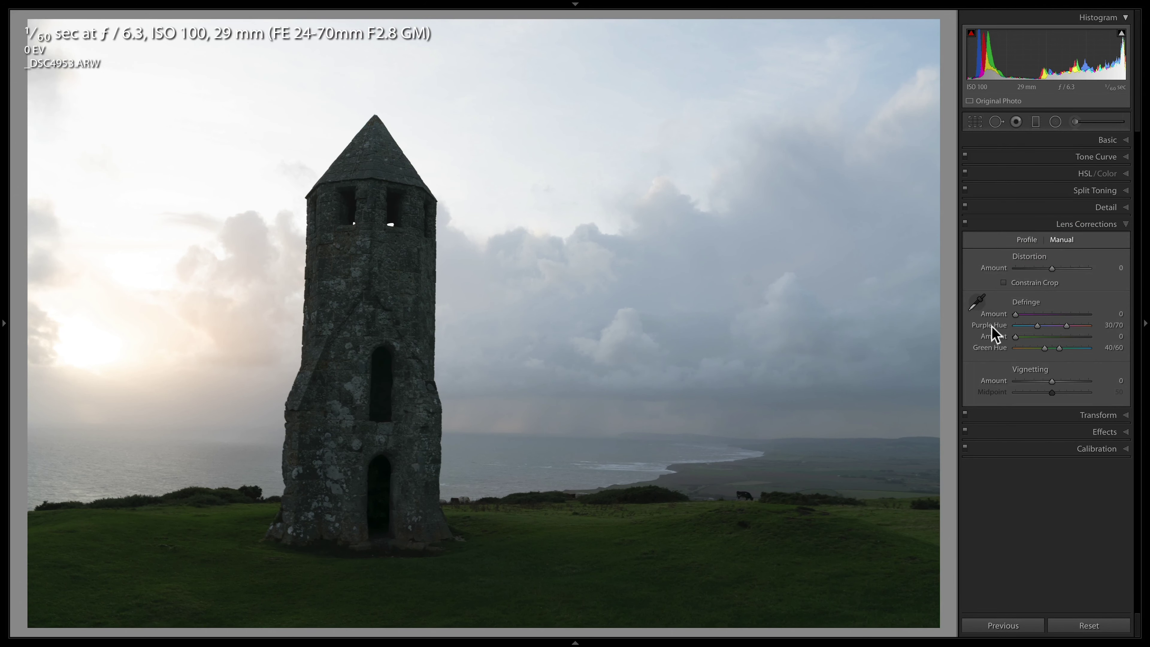
pyautogui.click(1027, 240)
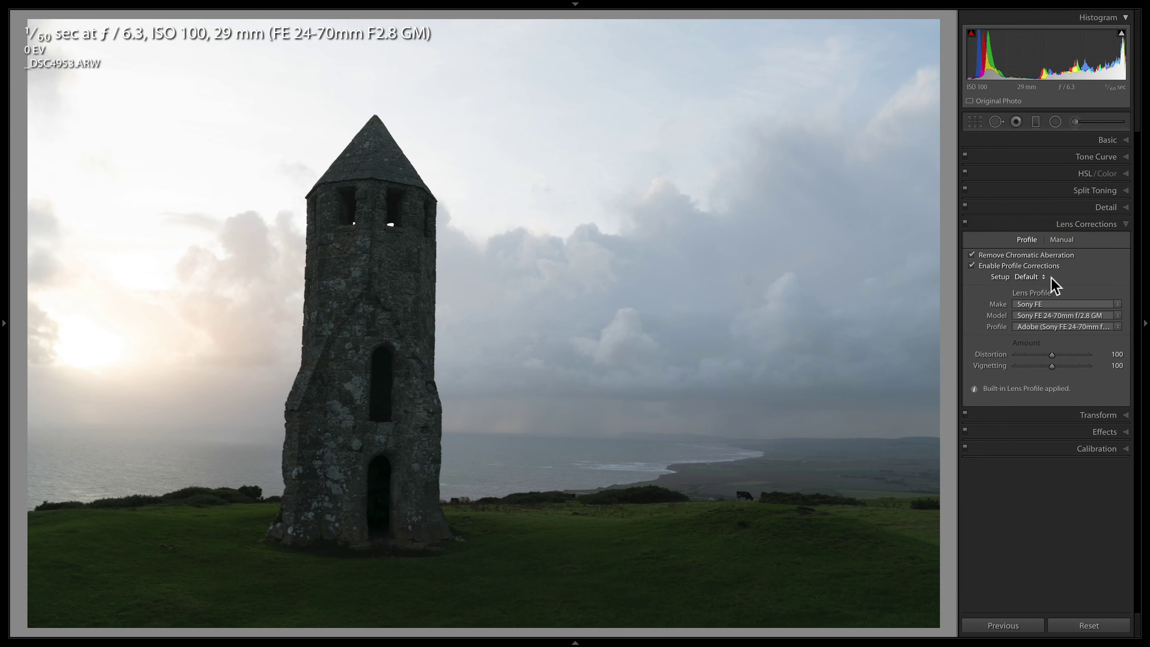
pyautogui.moveTo(1042, 356); pyautogui.dragTo(991, 360)
pyautogui.doubleClick(991, 355)
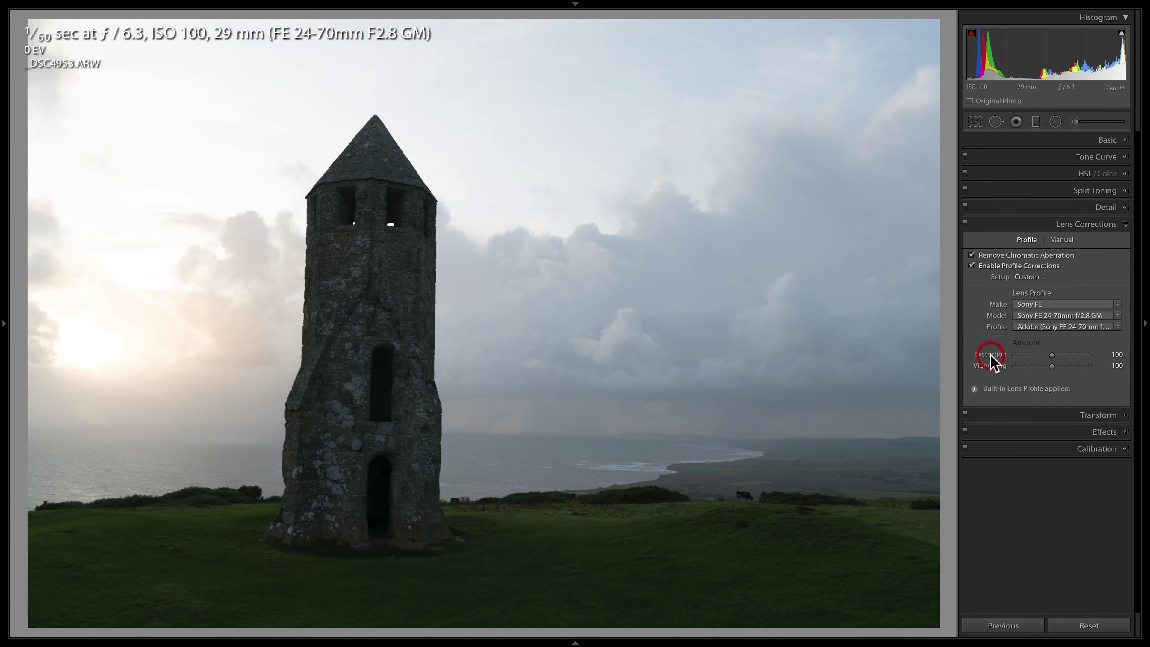
pyautogui.click(1074, 415)
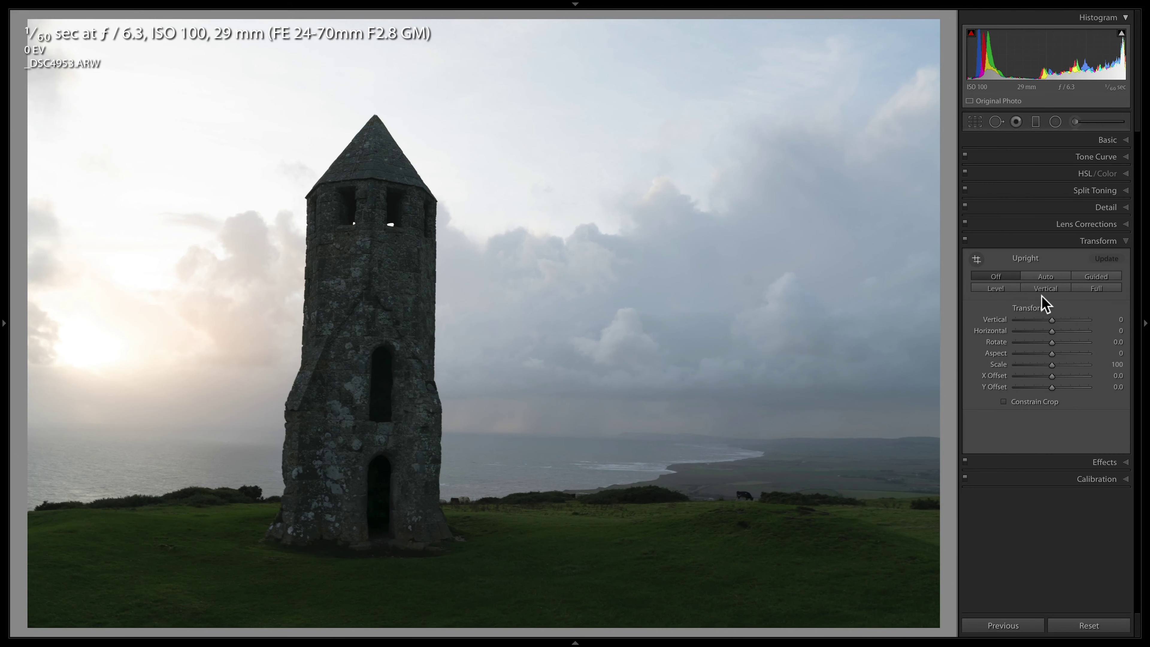
pyautogui.click(1041, 276)
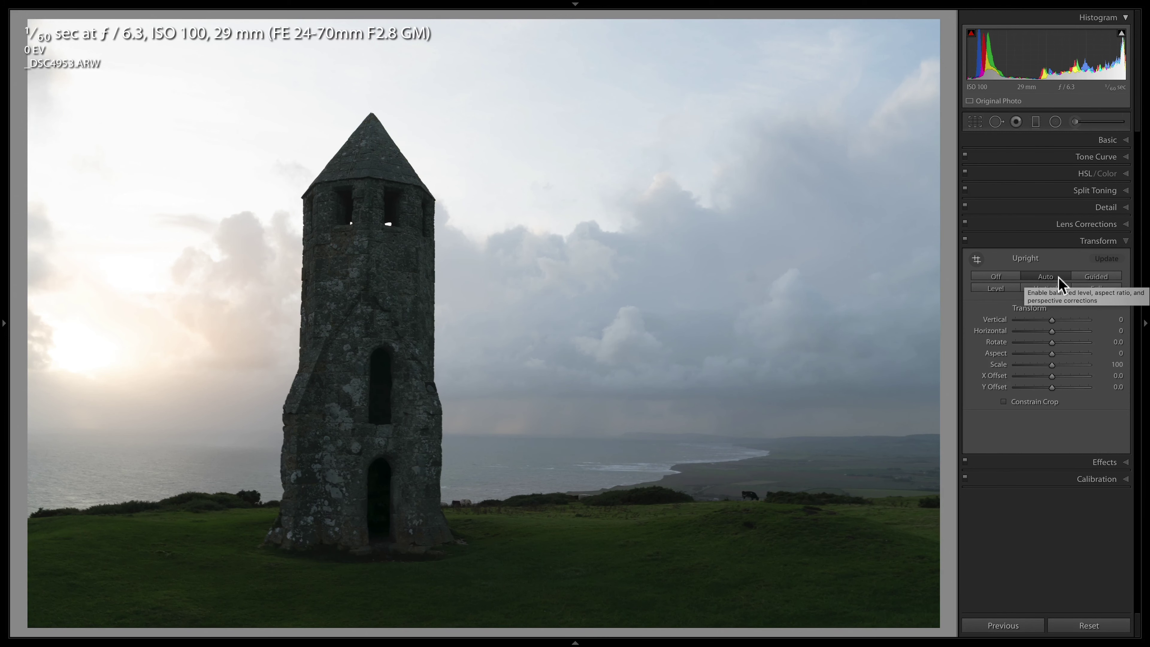
# Switch Upright to Guided and draw vertical guides along the tower's right and left edges
pyautogui.click(1094, 287)
pyautogui.click(1095, 277)
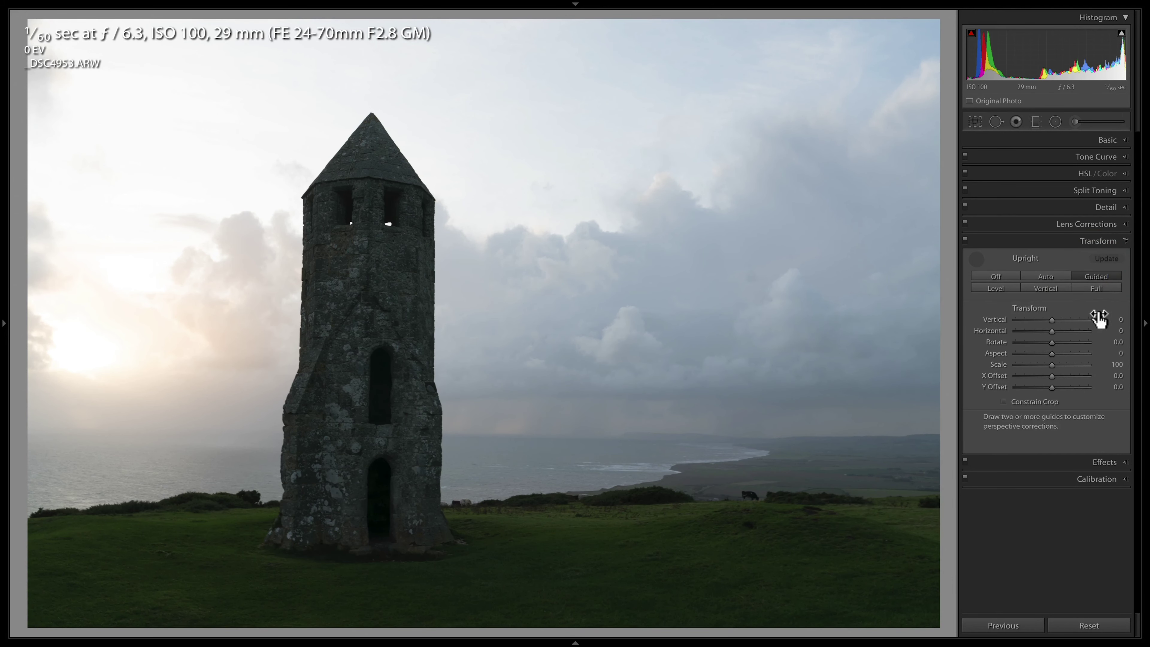
pyautogui.click(978, 259)
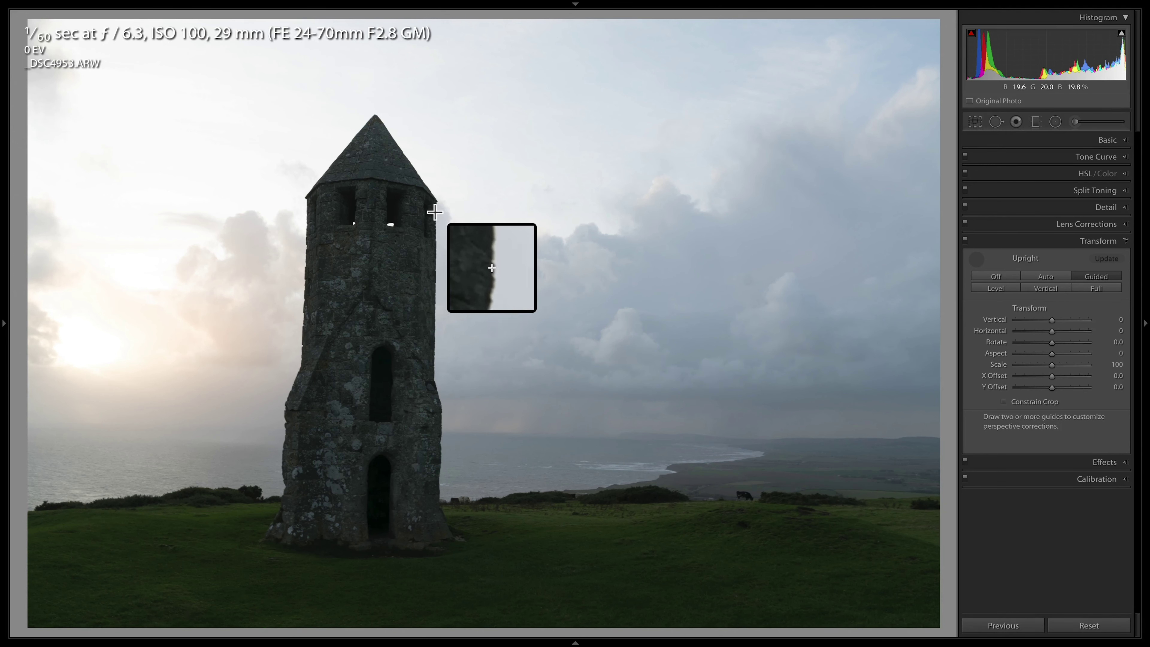
pyautogui.moveTo(434, 211); pyautogui.dragTo(433, 376)
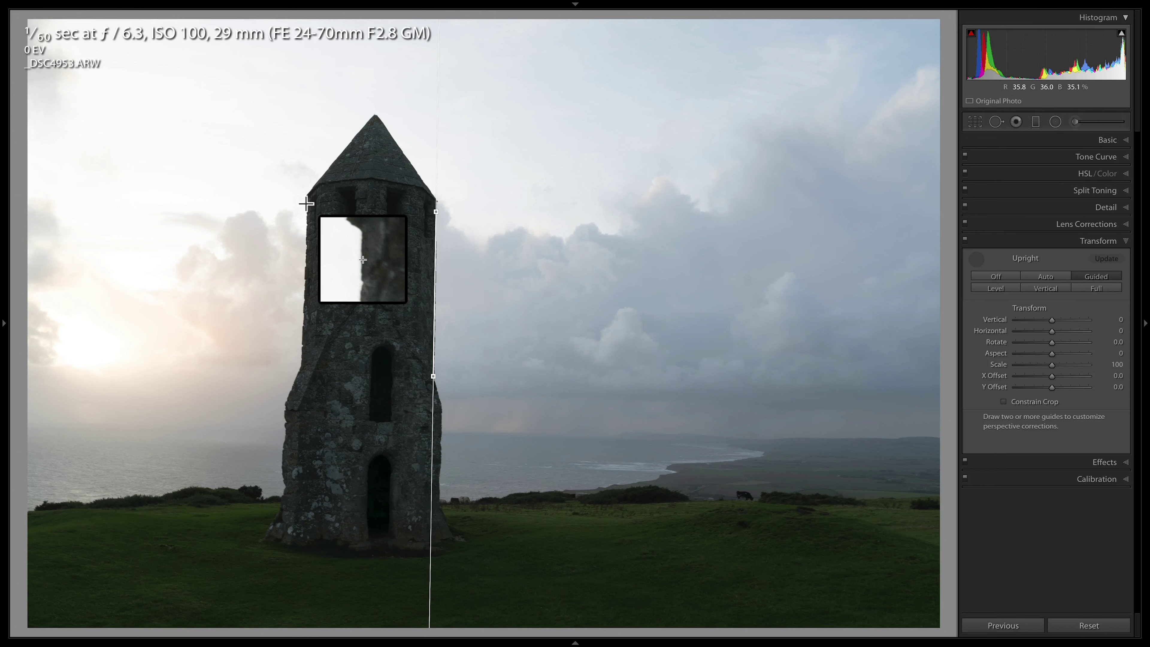
pyautogui.moveTo(307, 204); pyautogui.dragTo(301, 362)
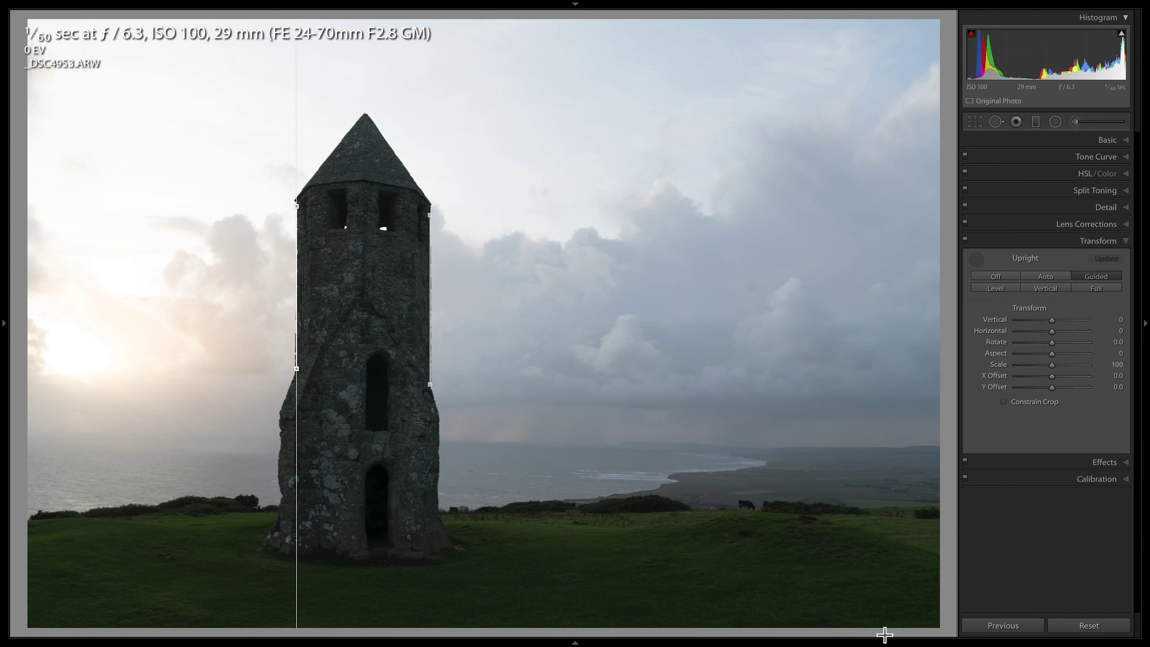
pyautogui.click(976, 259)
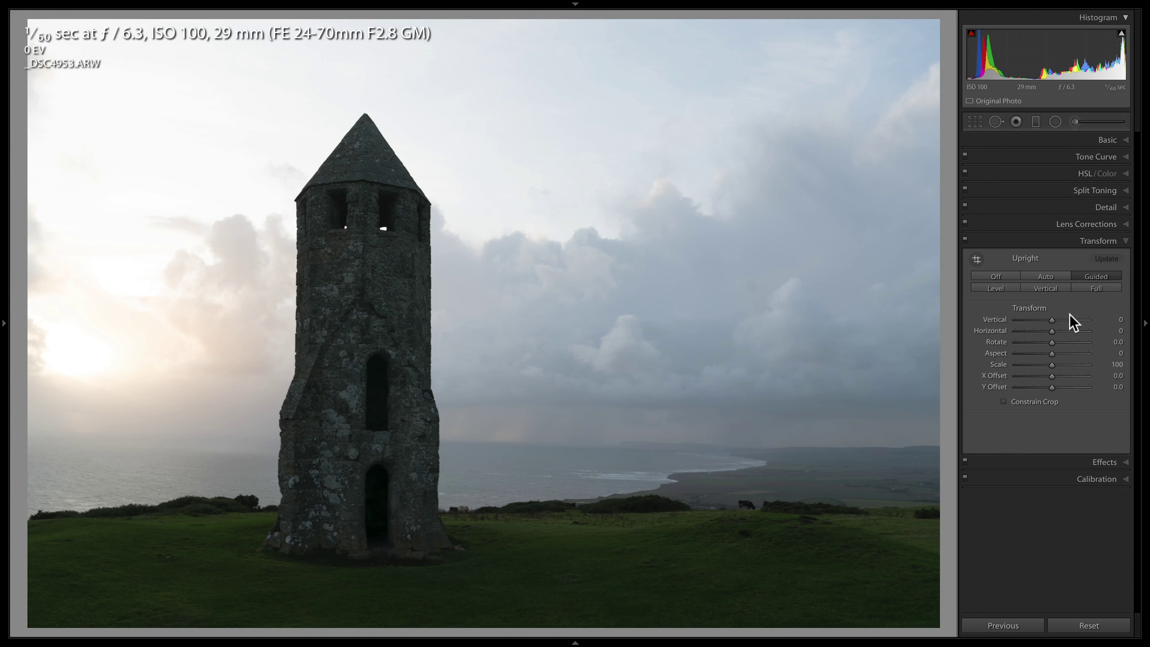
# Crop in from the top at the original ratio and rotate the crop 0.30°
pyautogui.press('r')
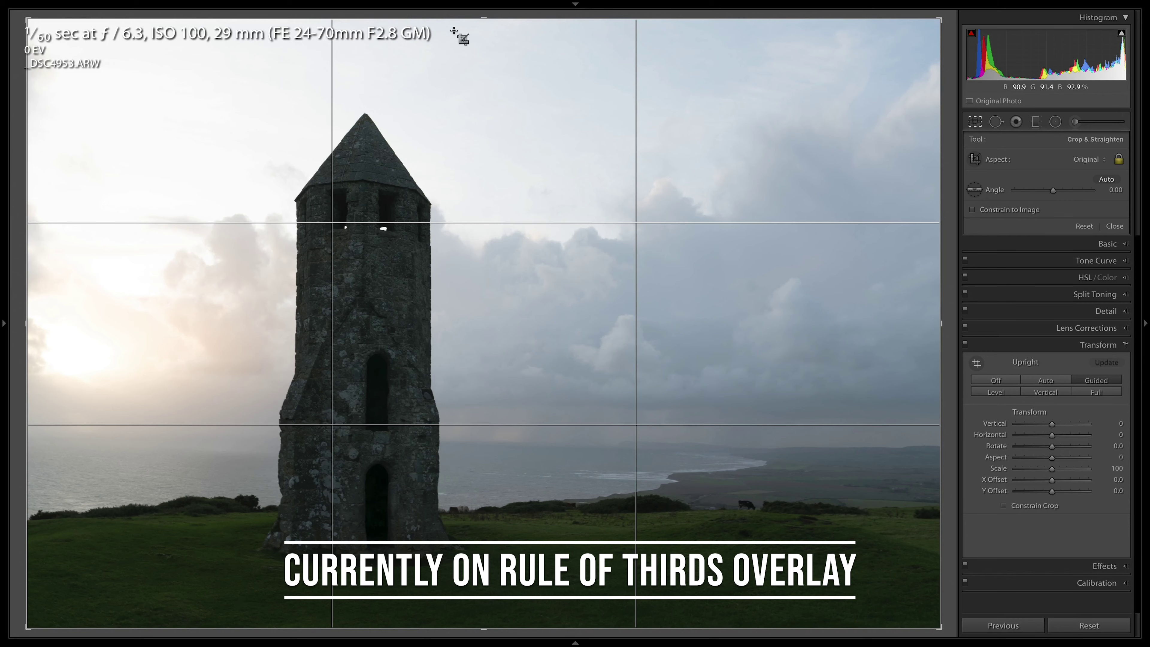
pyautogui.moveTo(481, 18); pyautogui.dragTo(486, 39)
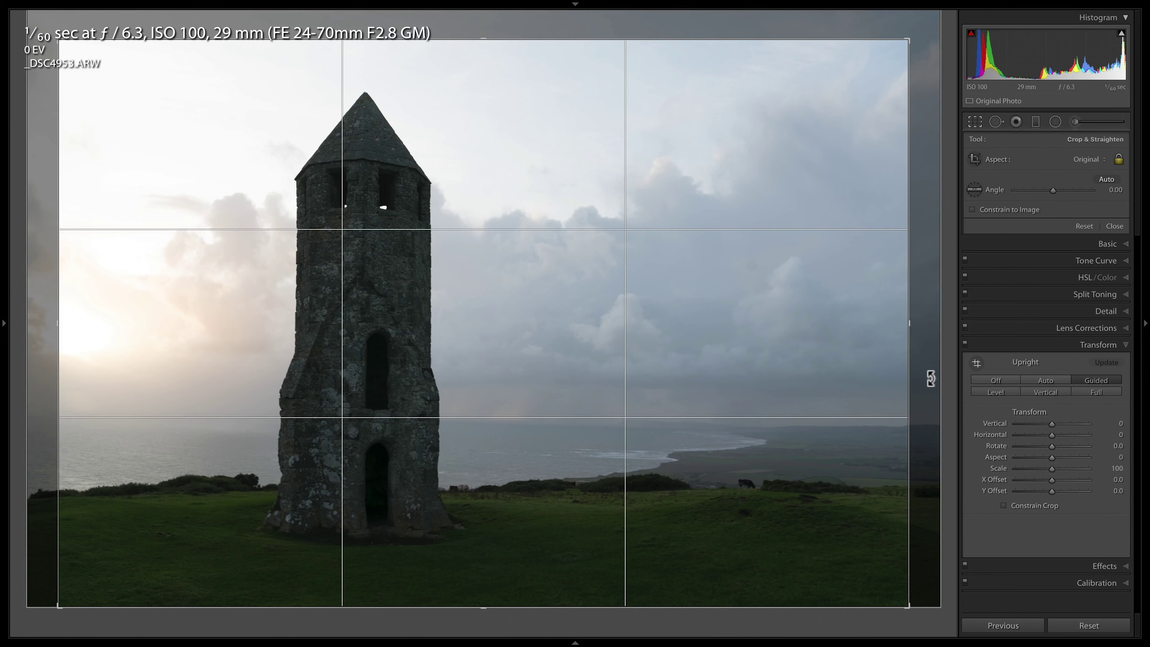
pyautogui.moveTo(929, 377); pyautogui.dragTo(932, 381)
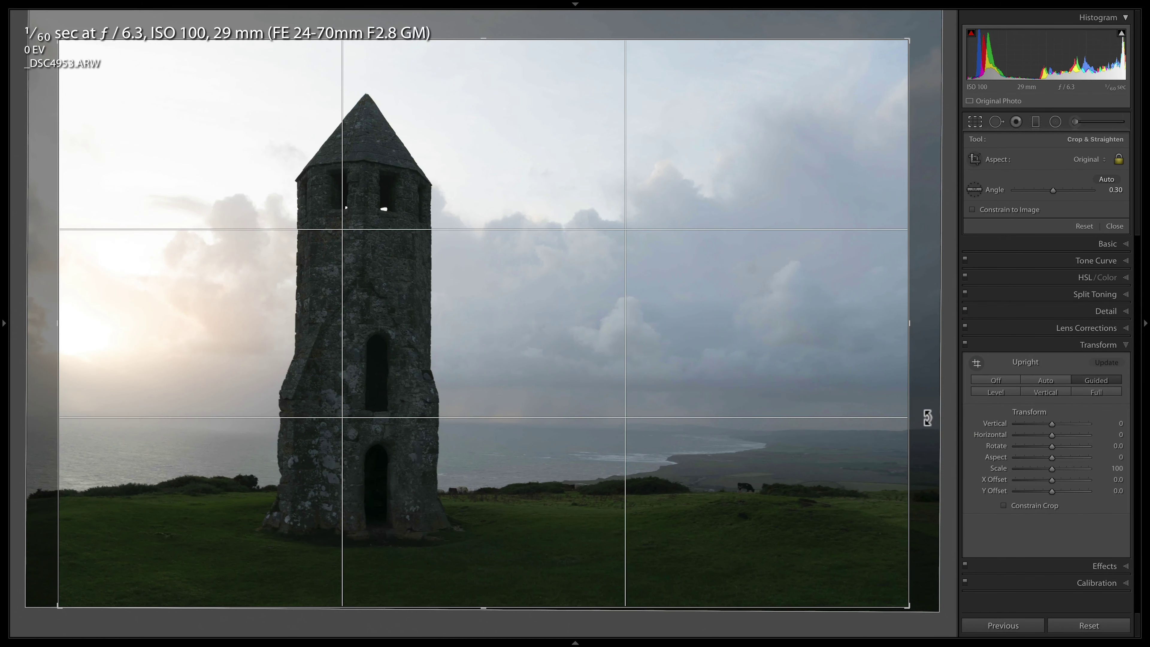
pyautogui.press('Return')
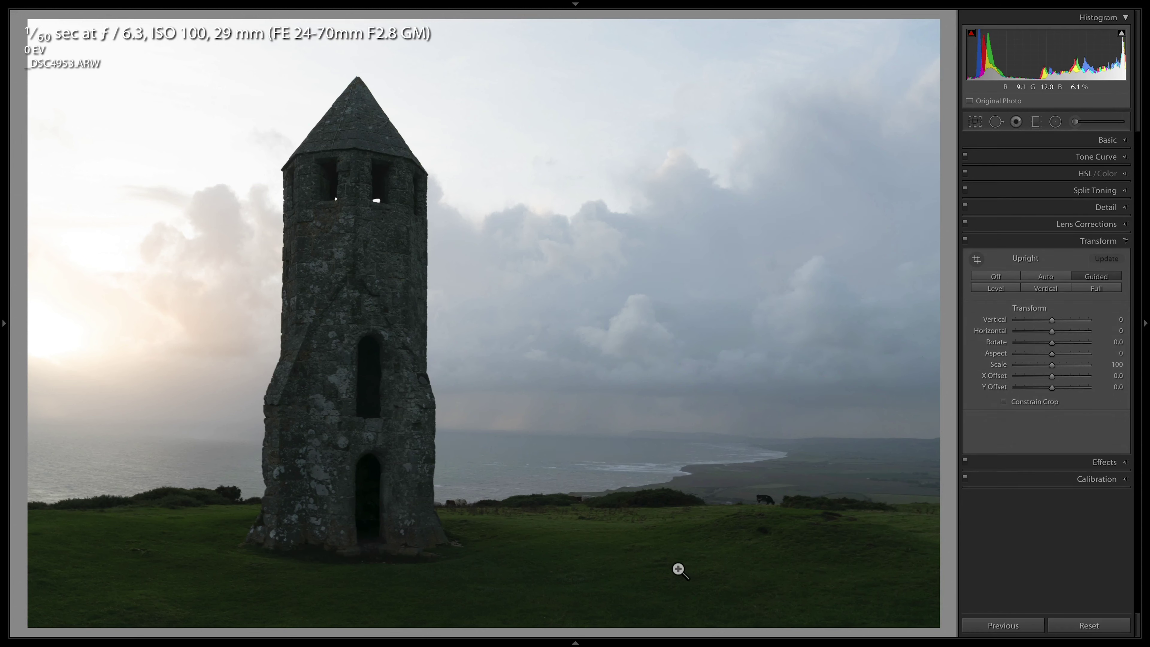
# Turn on the highlight clipping warning so the blown-out sky near the sun shows red
pyautogui.click(973, 42)
pyautogui.click(973, 35)
pyautogui.moveTo(1122, 37)
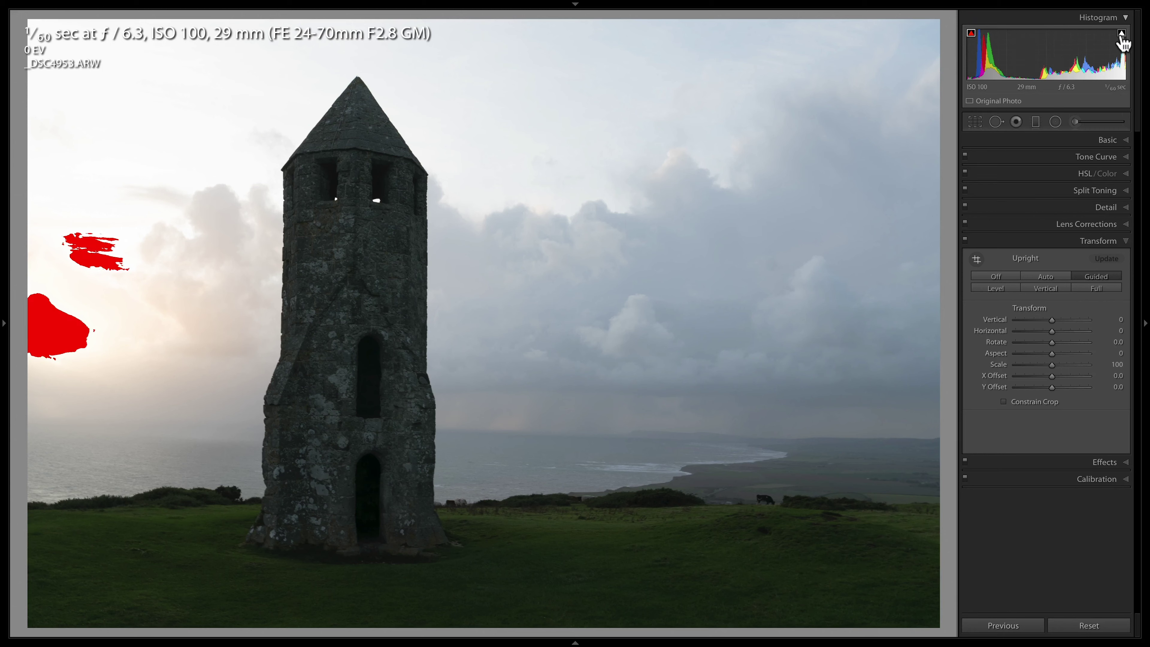
pyautogui.click(1122, 35)
pyautogui.press('j')
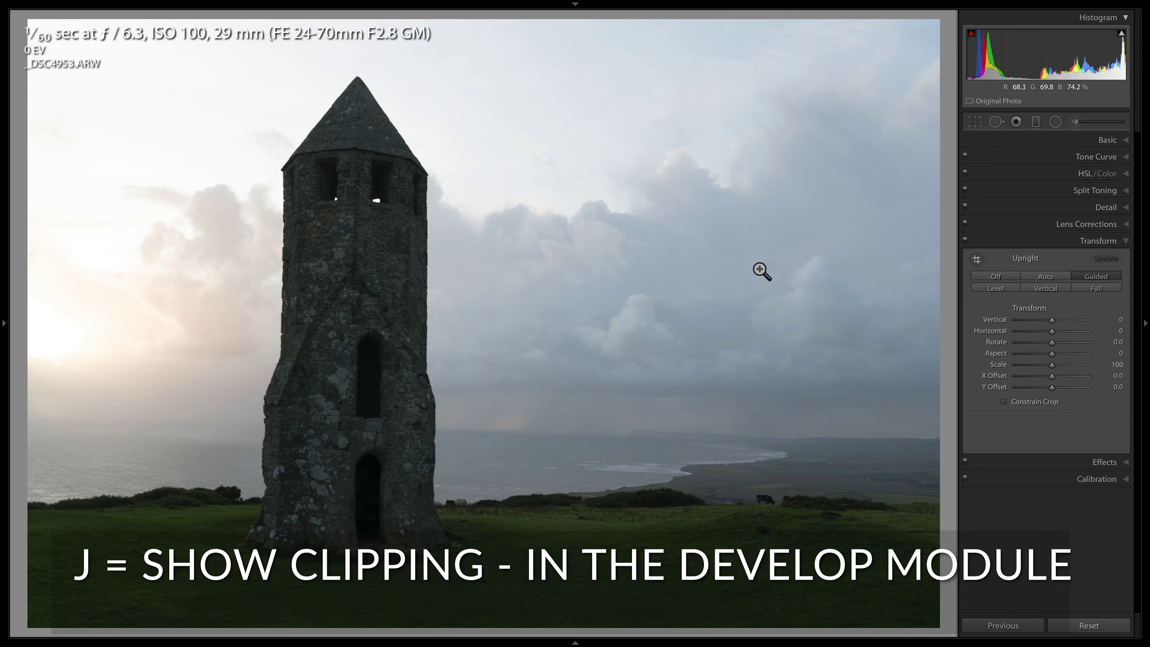
pyautogui.press('j')
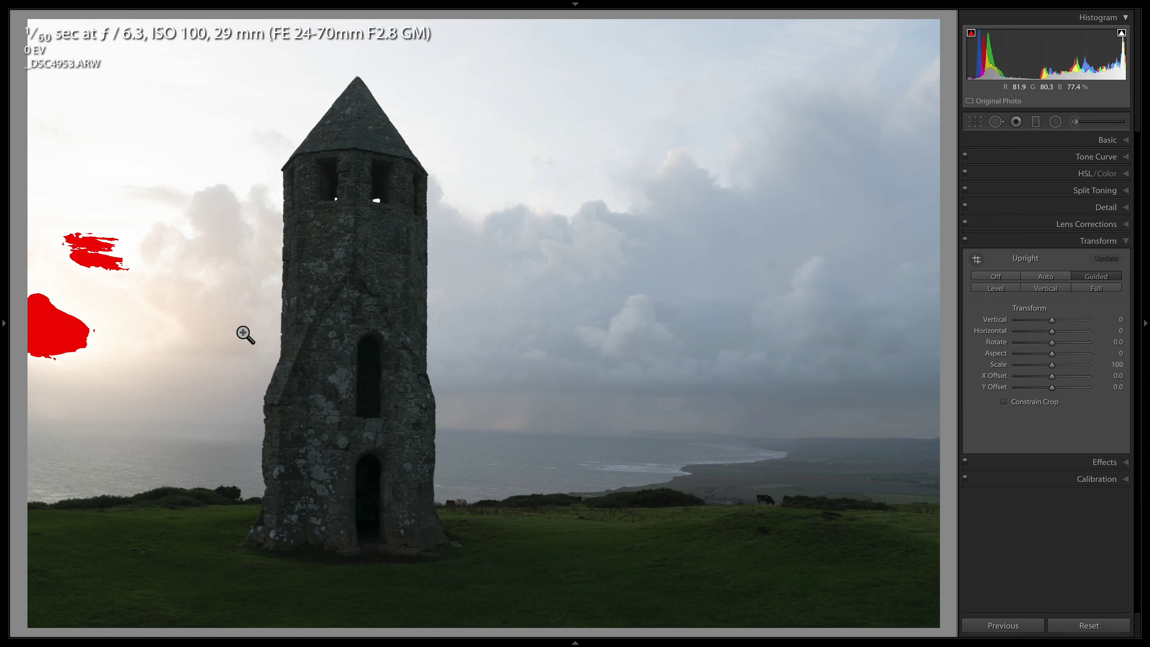
# Browse the colour profile list in the Basic panel, keeping Adobe Standard
pyautogui.click(1101, 141)
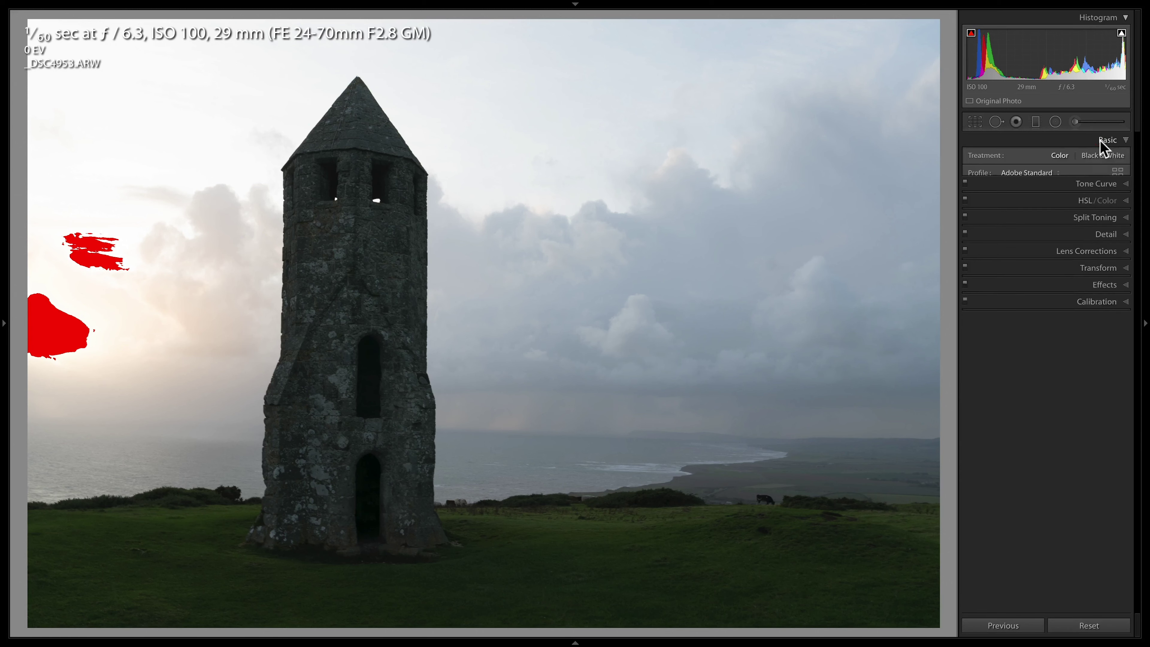
pyautogui.click(1039, 174)
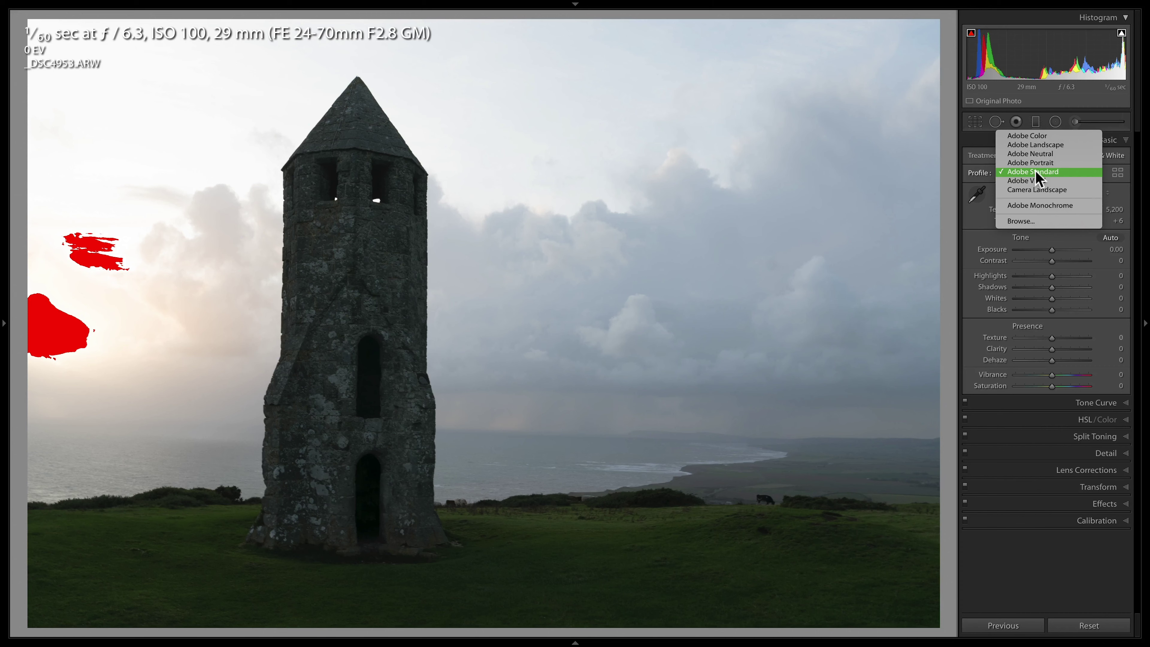
pyautogui.click(1036, 172)
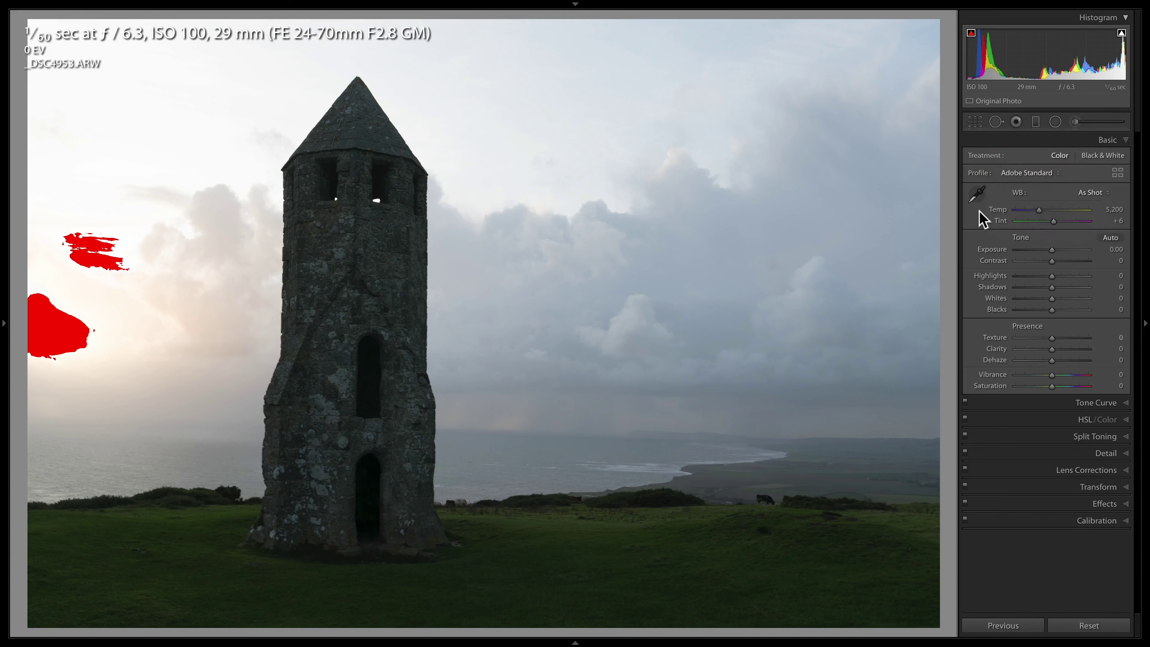
pyautogui.click(1014, 173)
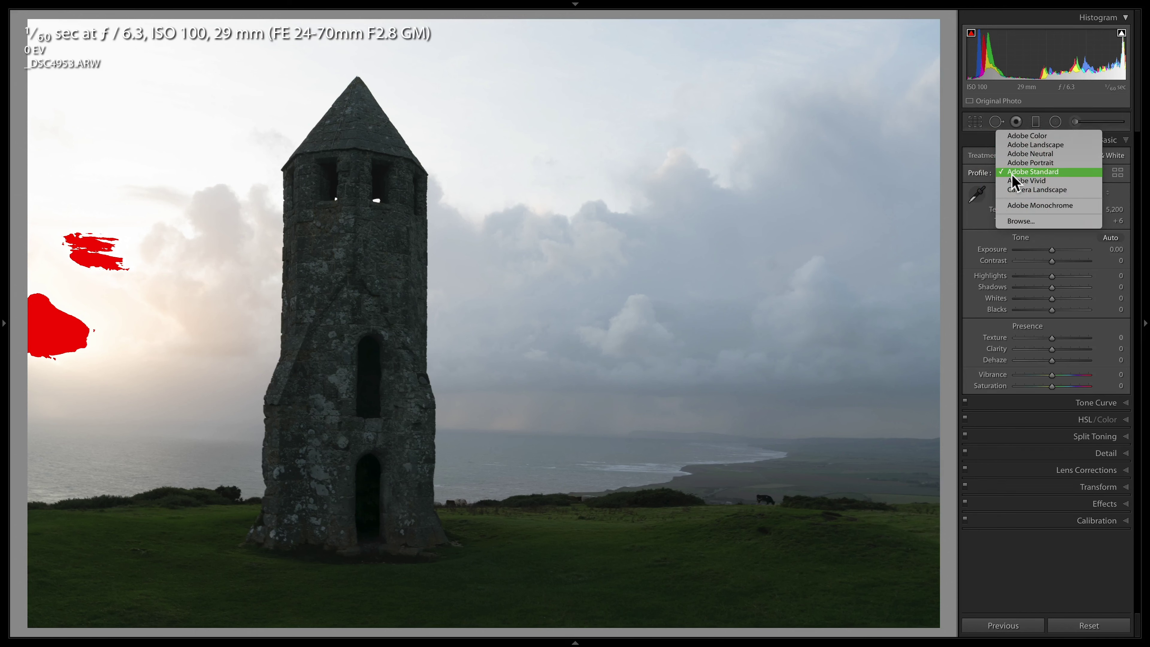
pyautogui.click(1013, 174)
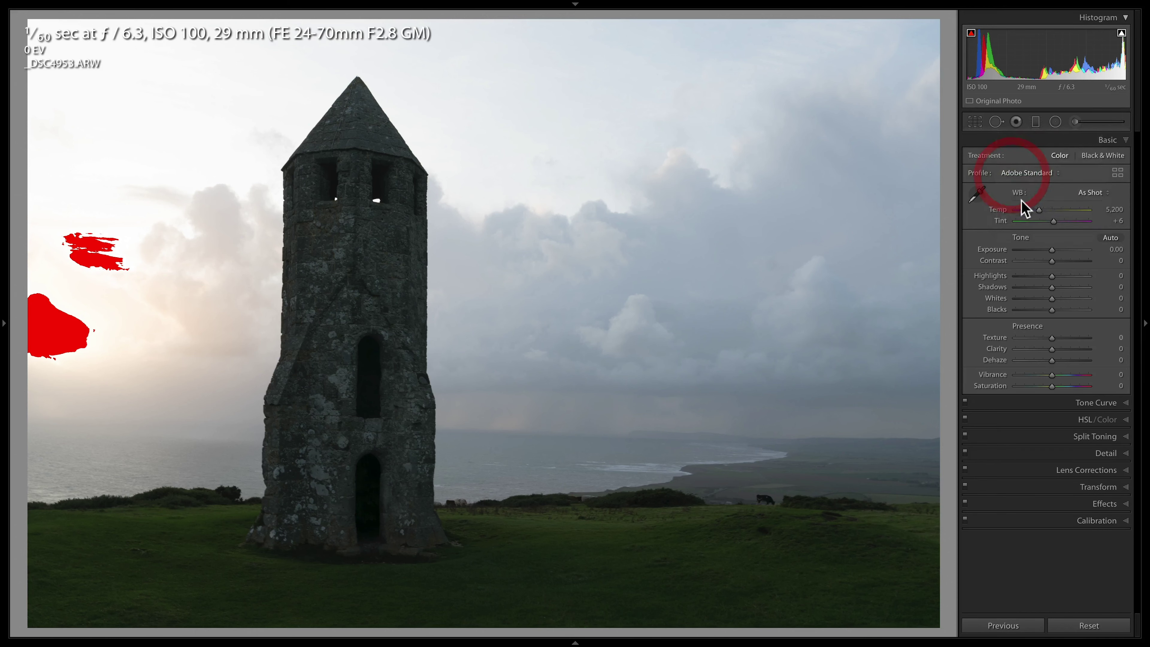
# Apply Auto tone and Auto white balance, switch to Adobe Landscape, then re-apply Auto tone
pyautogui.click(1111, 239)
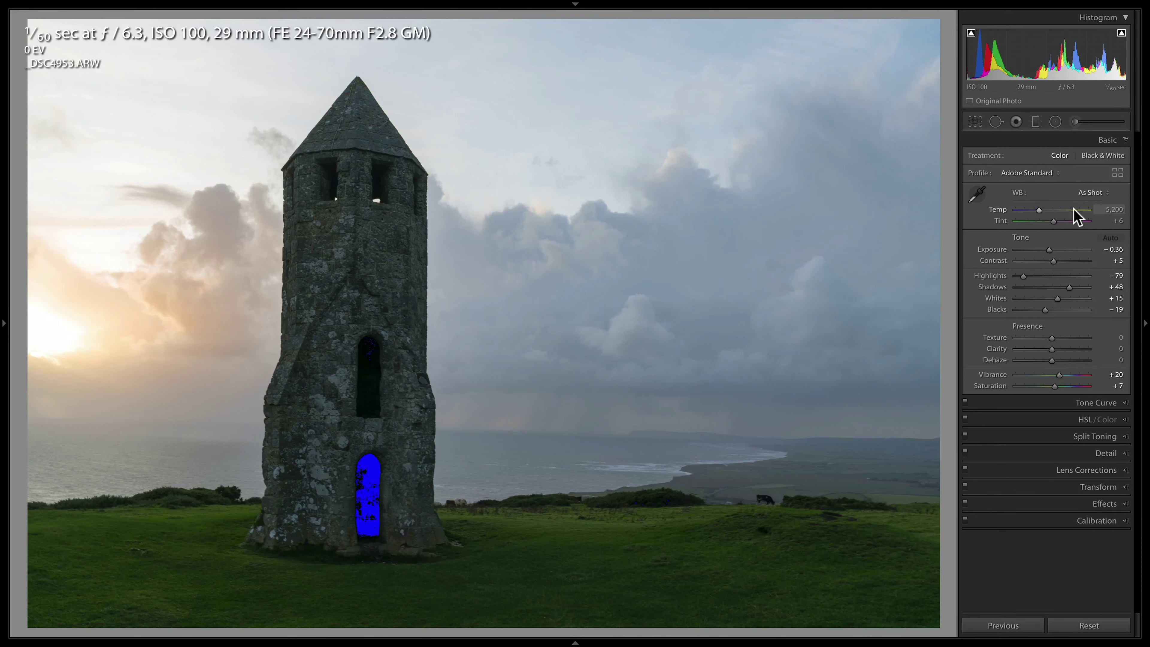
pyautogui.click(1092, 192)
pyautogui.click(1083, 200)
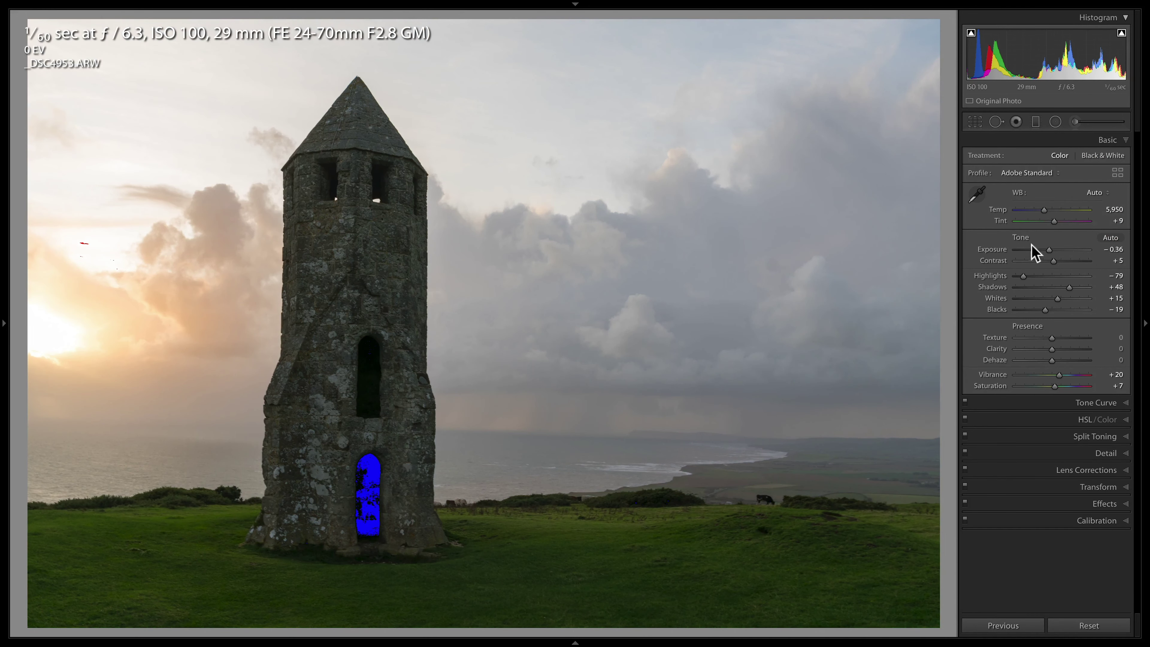
pyautogui.click(1028, 174)
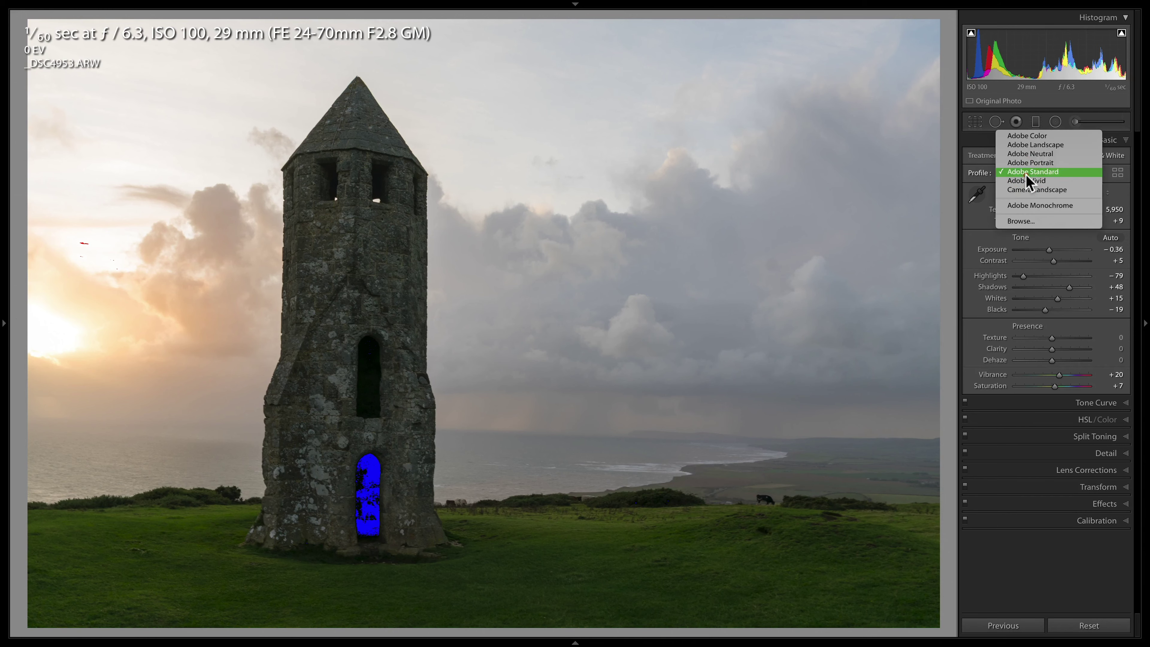
pyautogui.click(1021, 147)
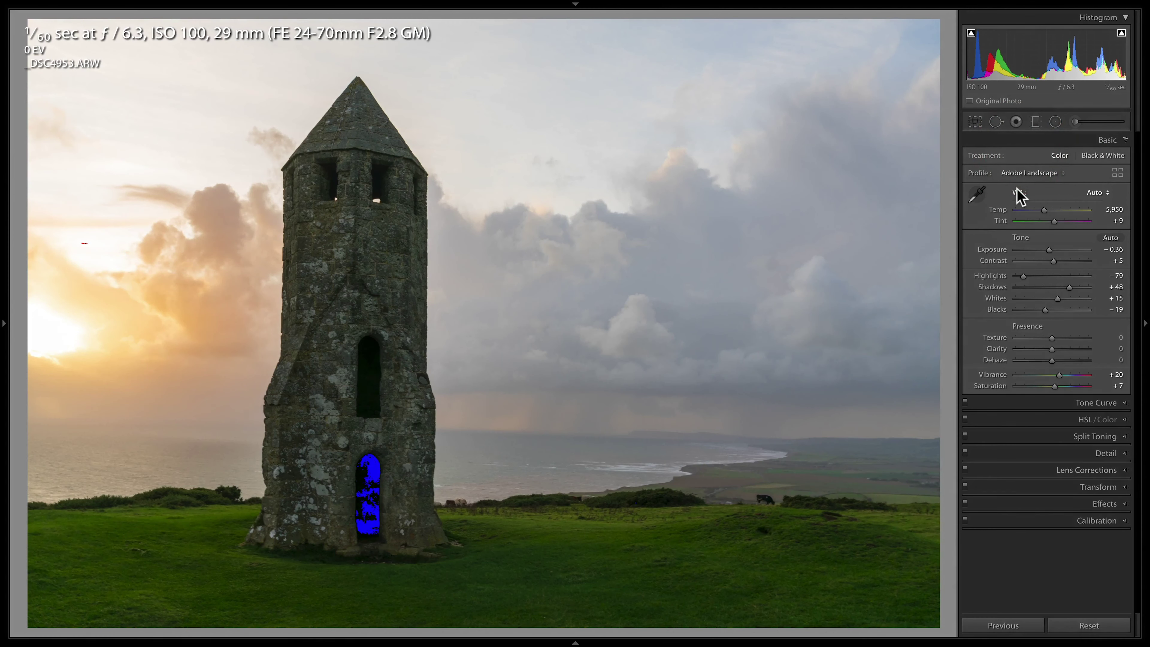
pyautogui.click(1111, 238)
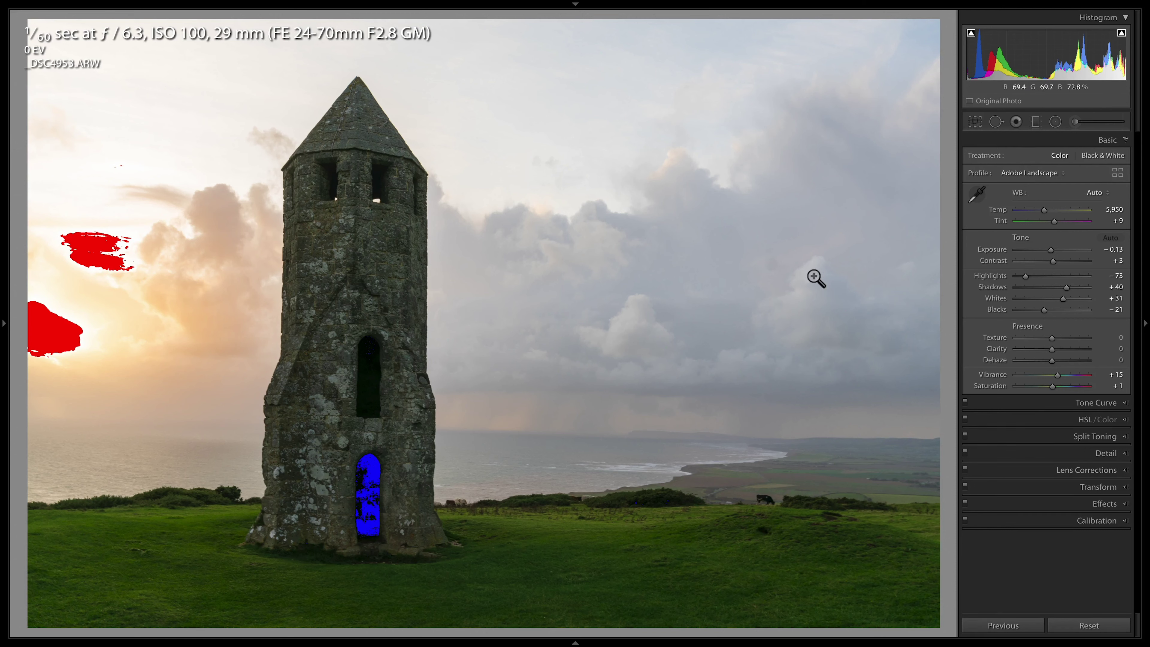
# Switch the profile back to Adobe Standard and re-apply Auto tone
pyautogui.click(1023, 174)
pyautogui.click(1024, 199)
pyautogui.click(1110, 238)
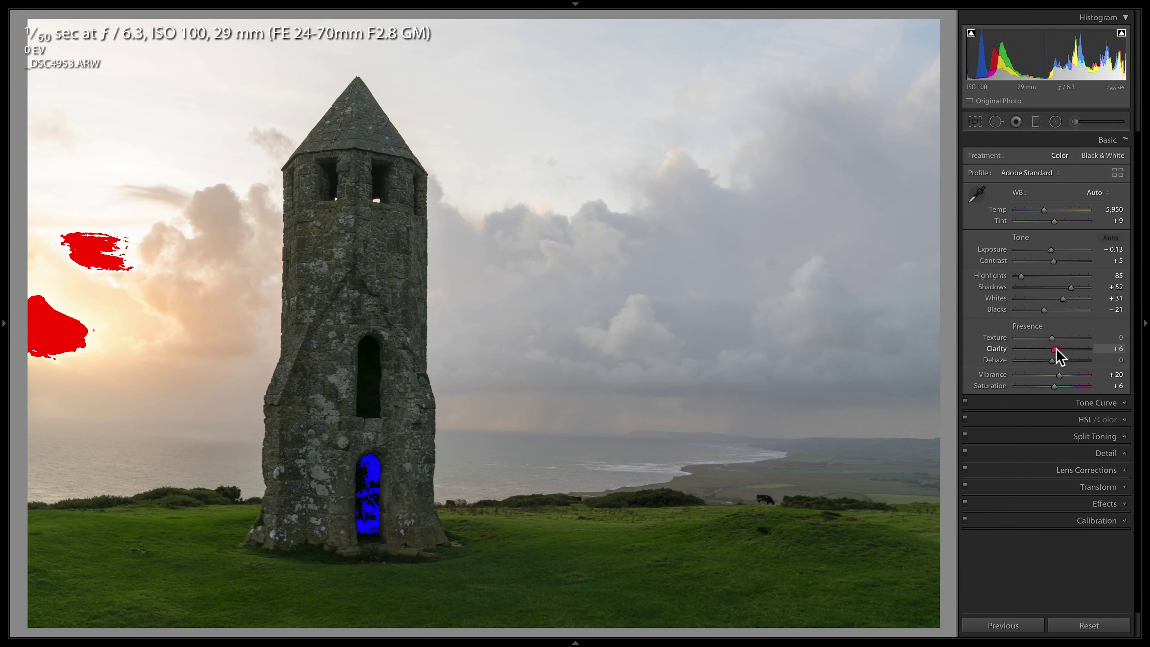
# Raise Clarity to +25, Saturation to +14 and Vibrance to +31, checking the clipping overlay
pyautogui.moveTo(1053, 349); pyautogui.dragTo(1057, 361)
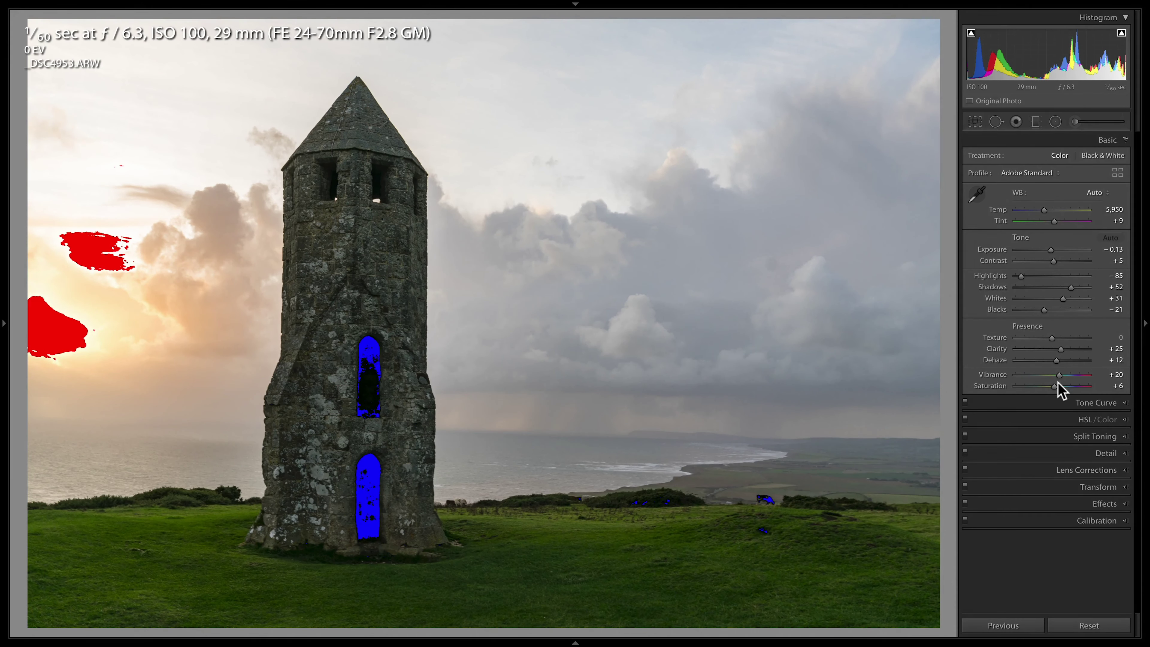
pyautogui.moveTo(1054, 387); pyautogui.dragTo(1059, 388)
pyautogui.moveTo(1060, 375); pyautogui.dragTo(1065, 375)
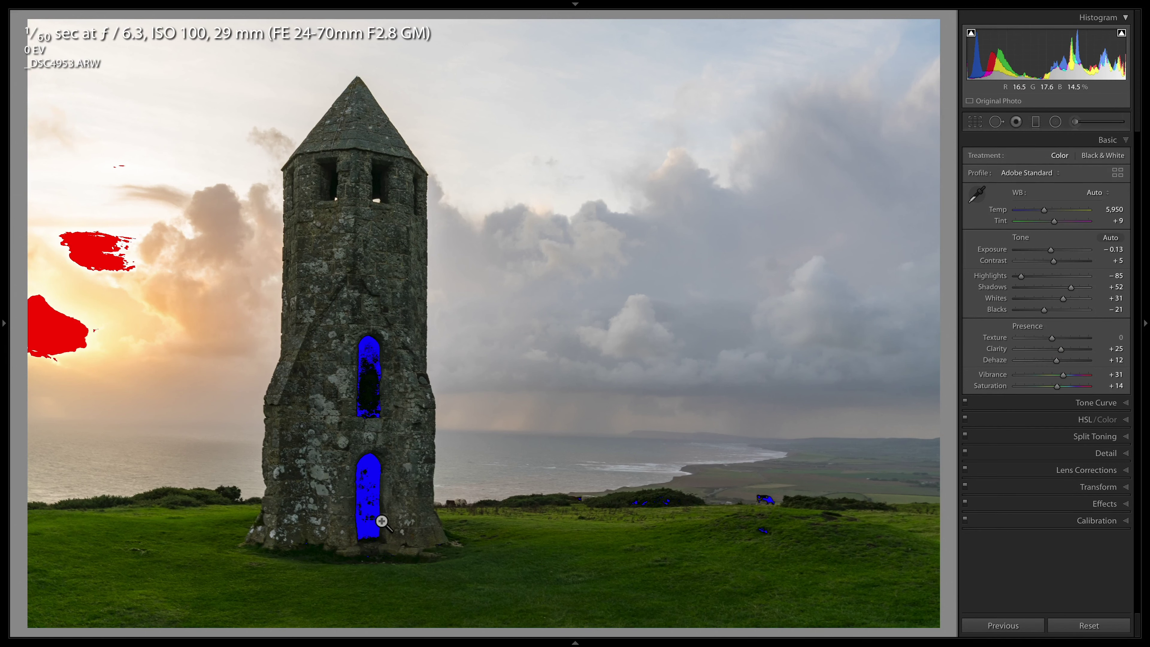
pyautogui.press('j')
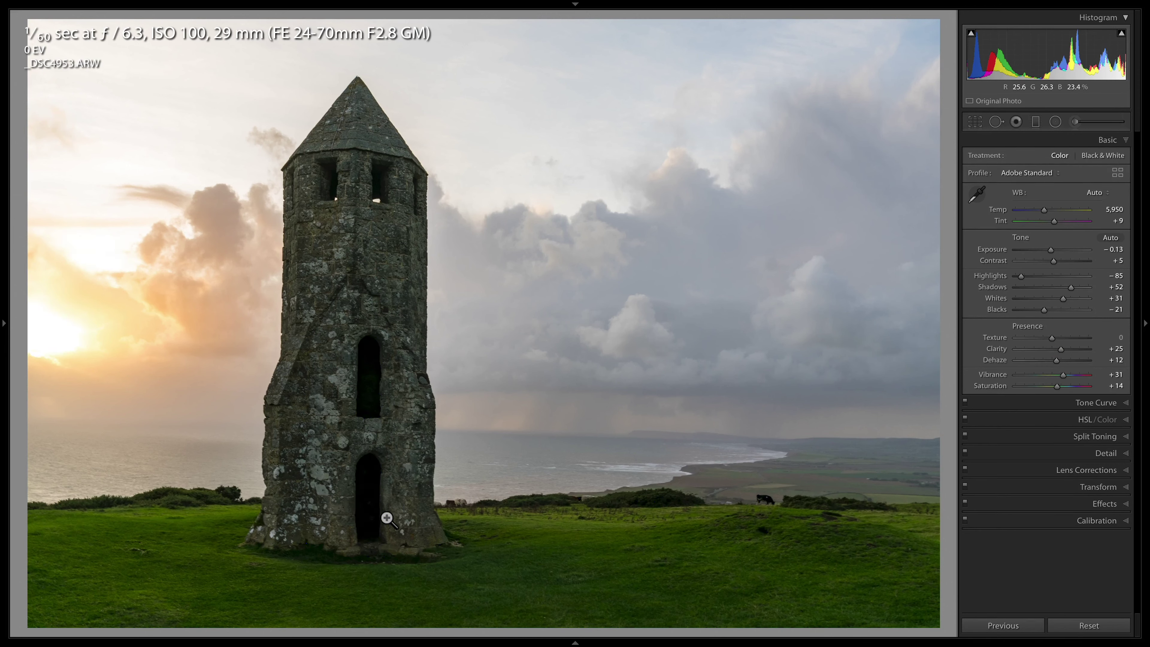
pyautogui.press('j')
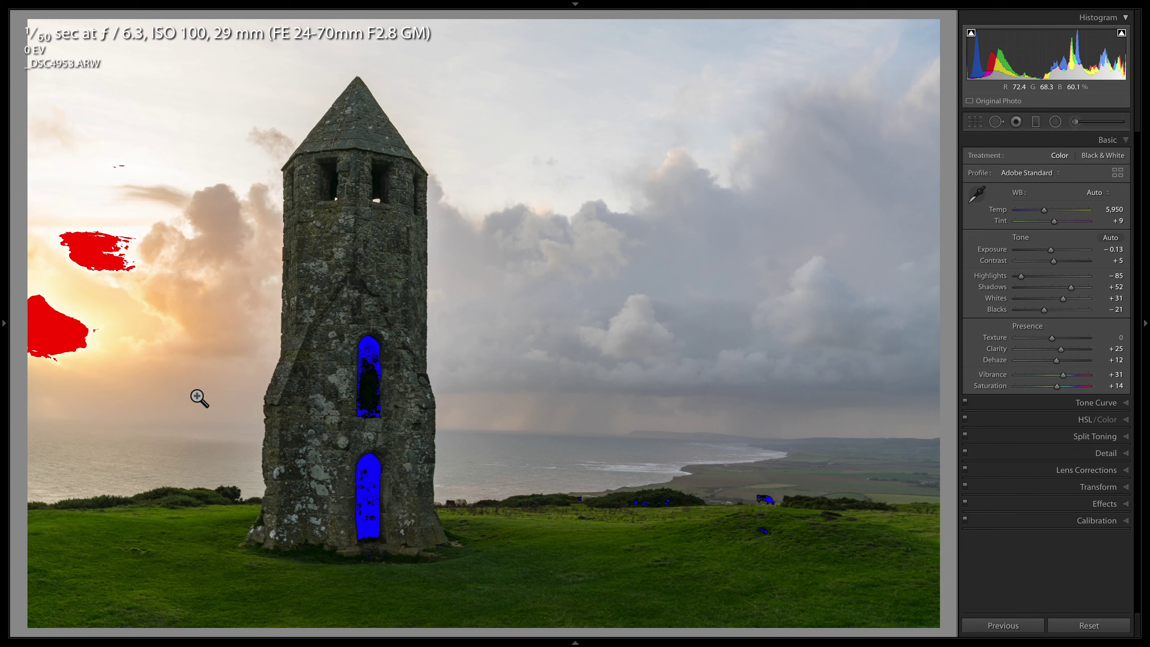
pyautogui.press('j')
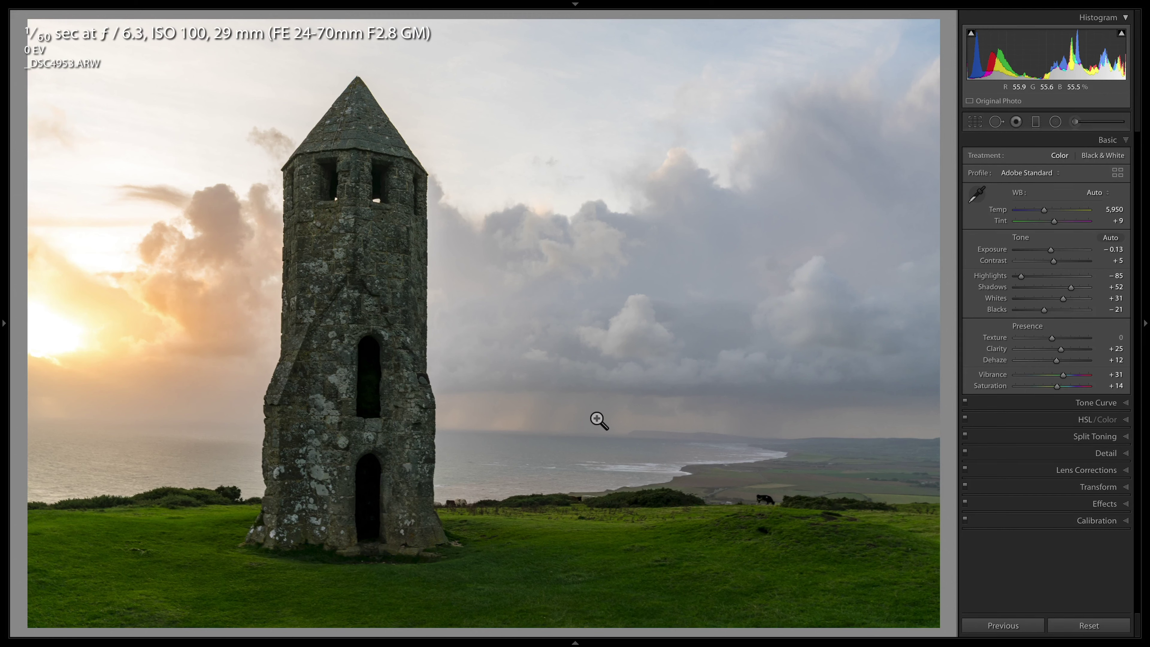
# Shift the photo right in the crop, level it to −0.27°, and show the Presets panel
pyautogui.press('r')
pyautogui.moveTo(146, 378); pyautogui.dragTo(182, 378)
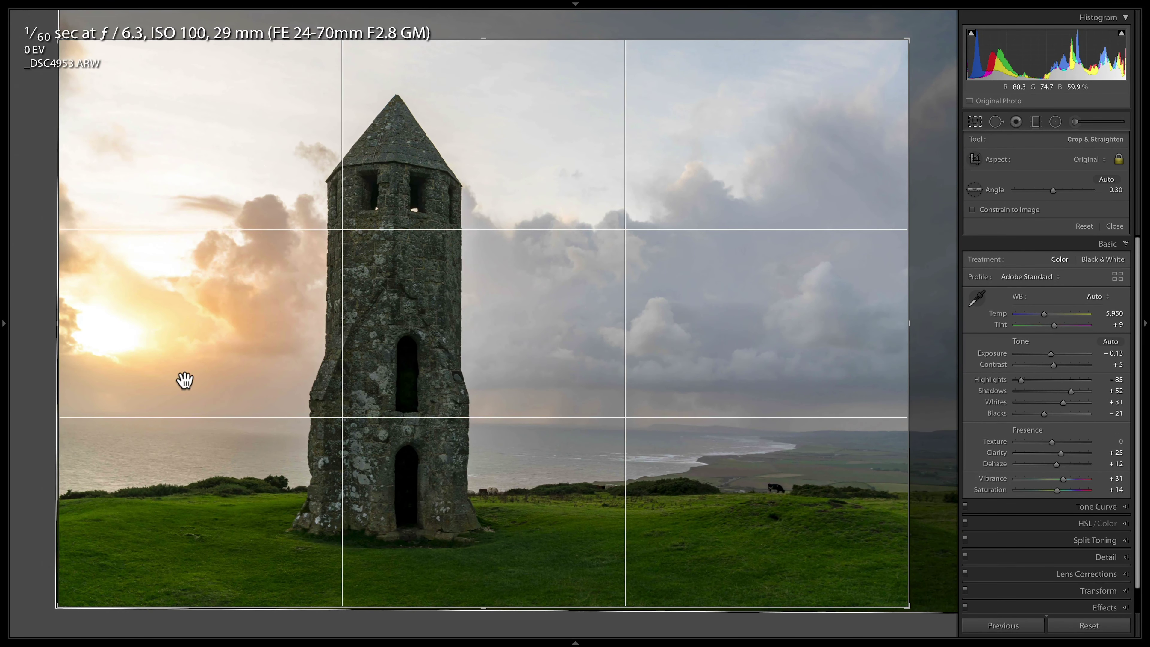
pyautogui.click(297, 481)
pyautogui.moveTo(925, 373); pyautogui.dragTo(925, 366)
pyautogui.press('Return')
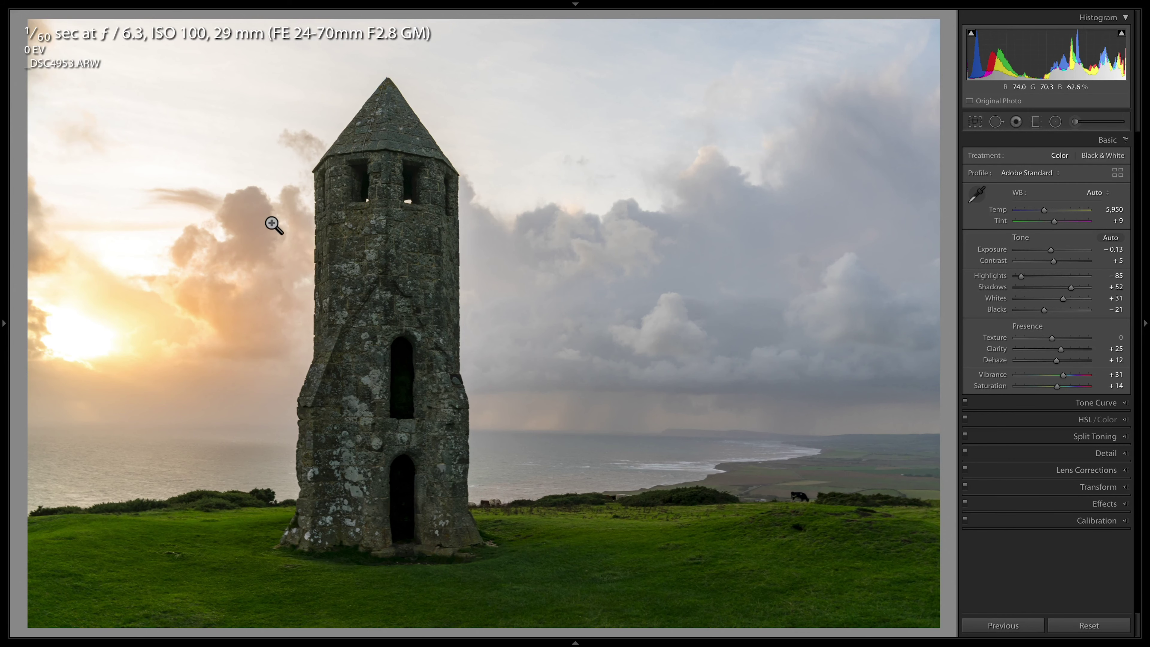
pyautogui.press('F7')
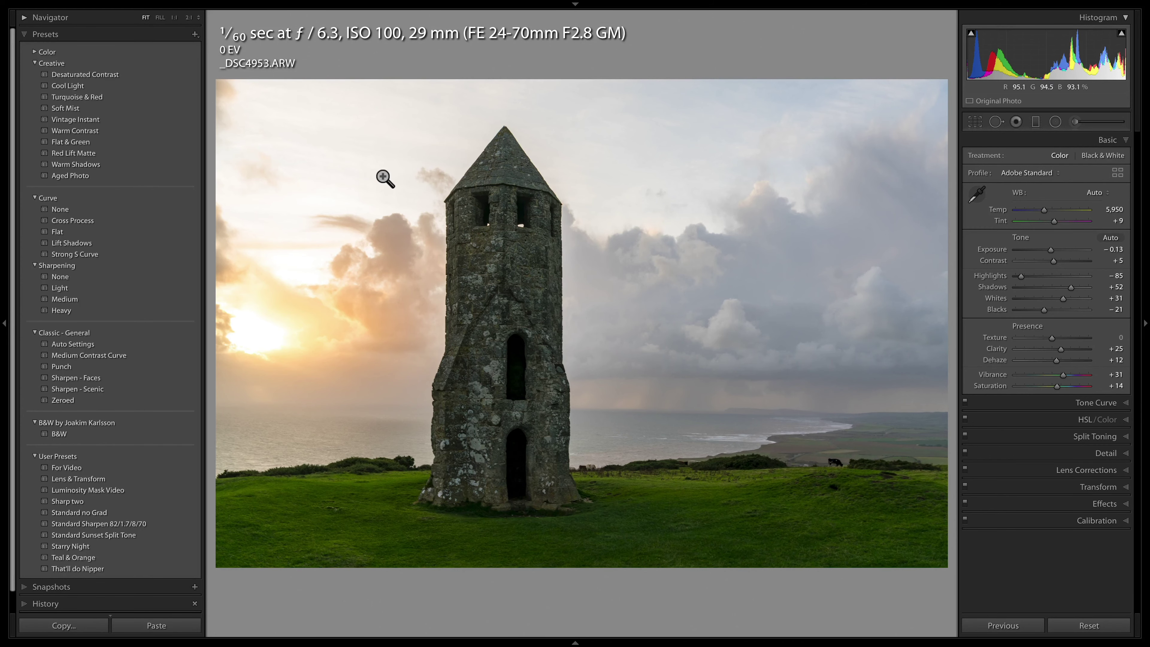
# Hide the Presets panel, then zoom to 1:1 on the spire and back to fit
pyautogui.press('F7')
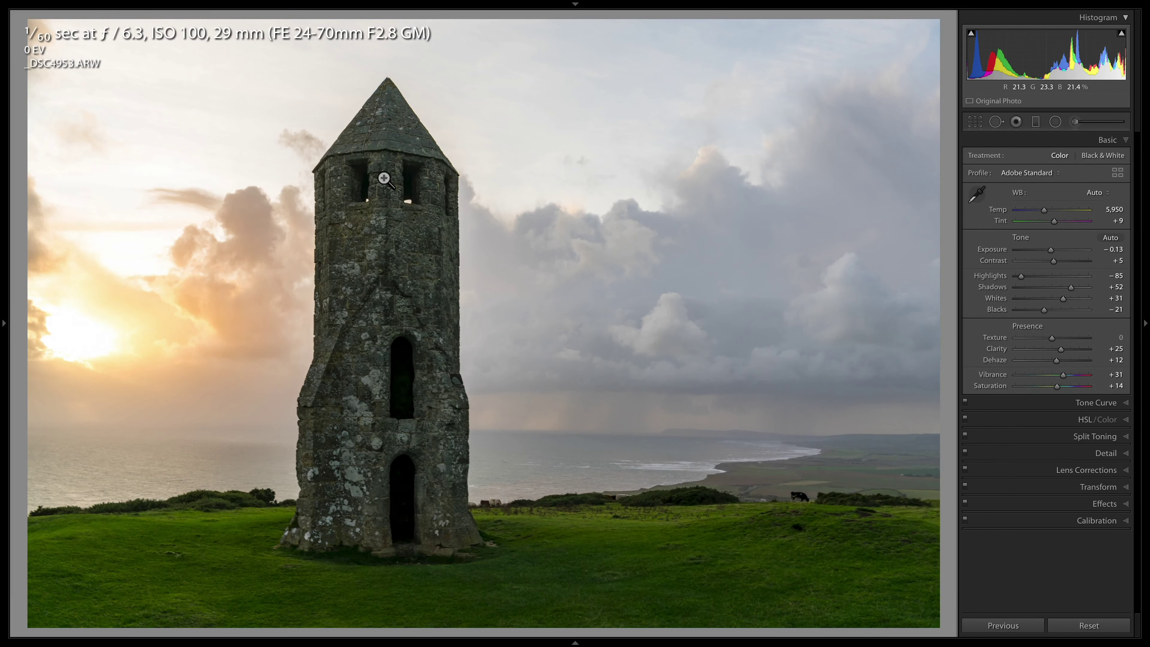
pyautogui.click(382, 177)
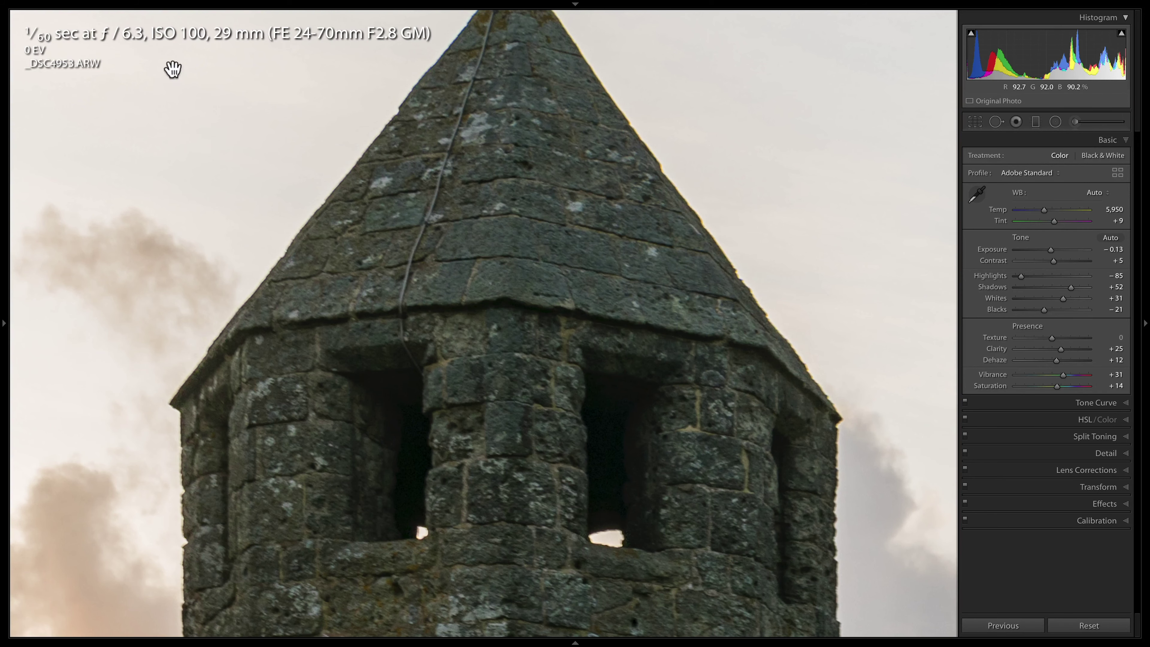
pyautogui.click(397, 209)
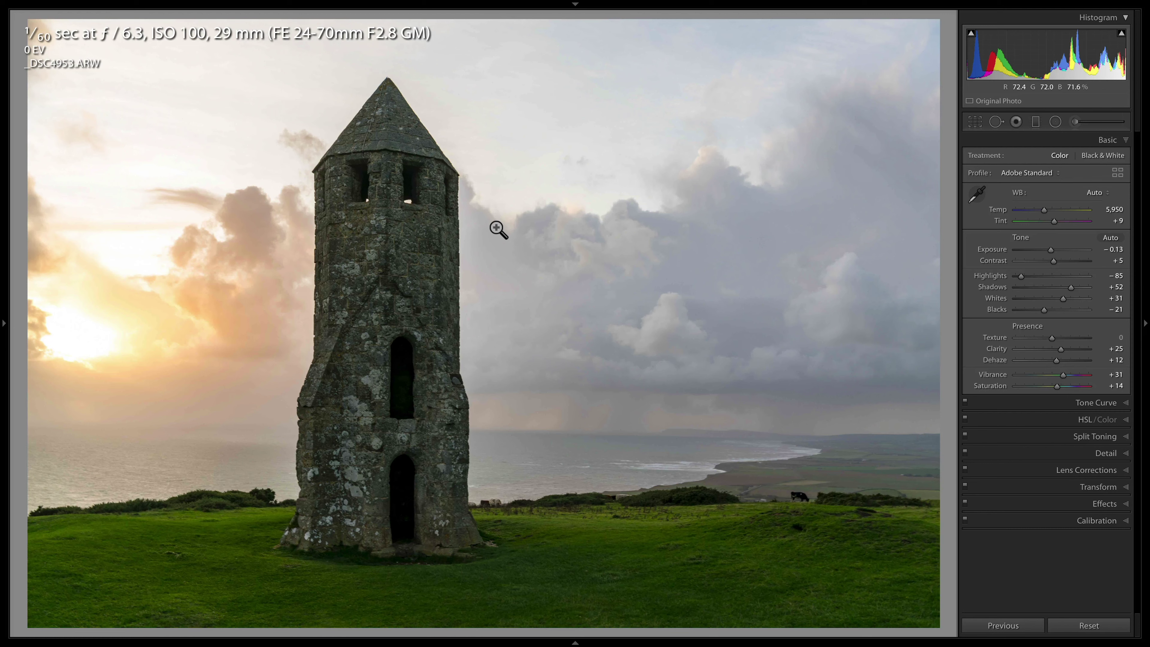
# Draw a straight graduated filter from the sky top to mid-tower and show its mask in green
pyautogui.press('m')
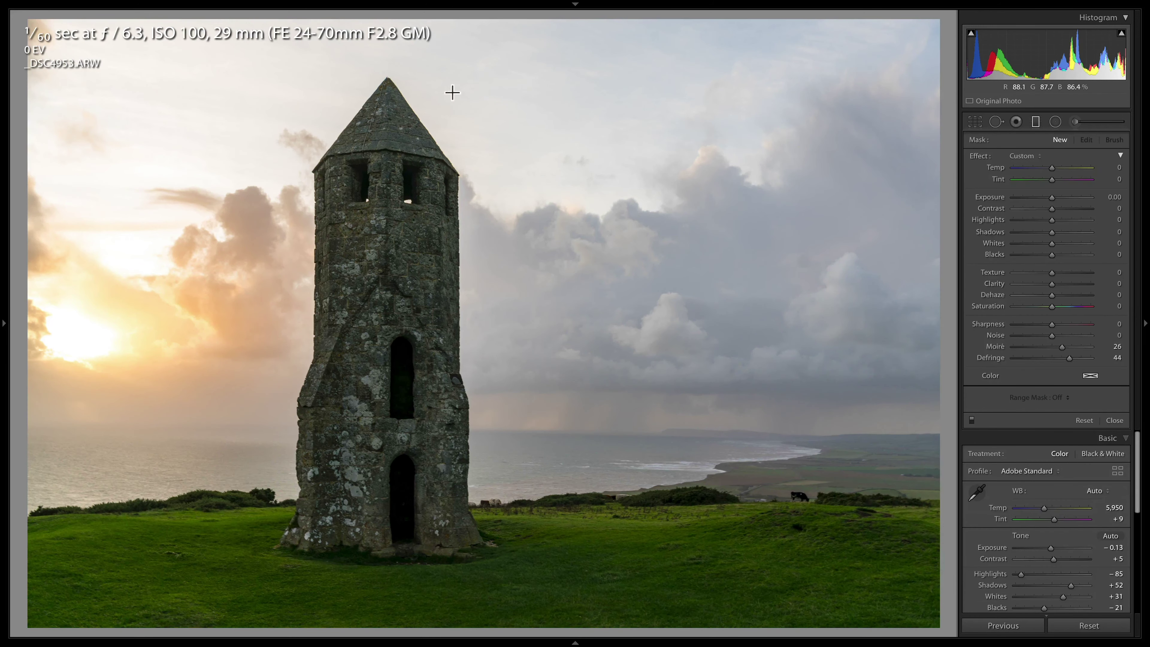
pyautogui.press('shift')
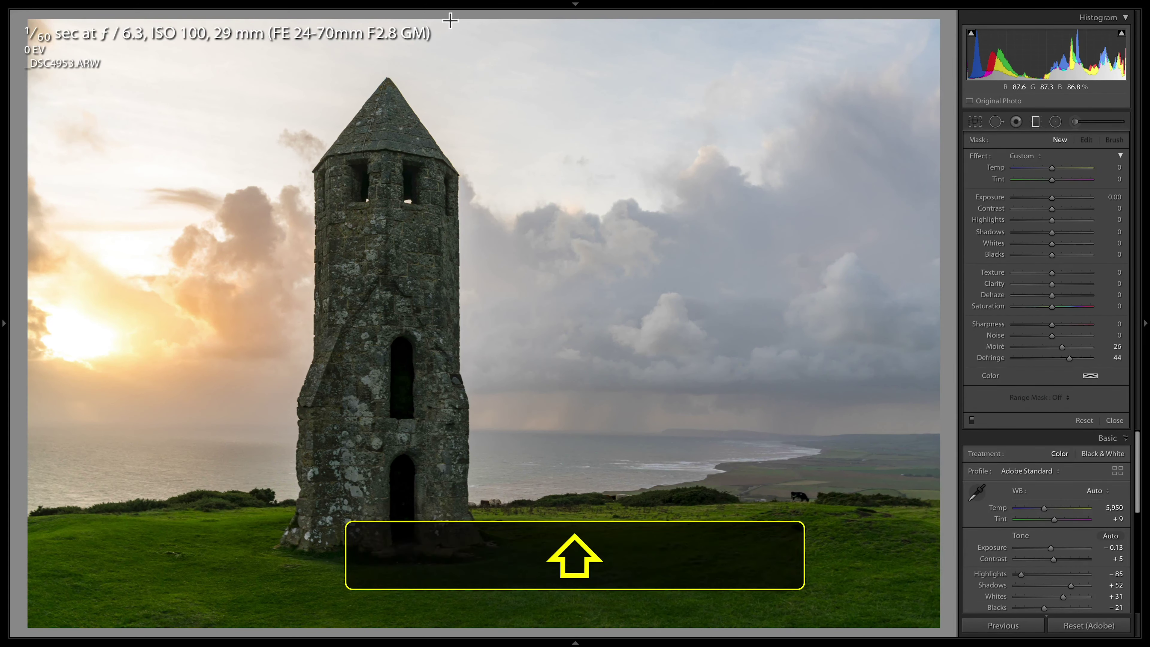
pyautogui.moveTo(457, 52); pyautogui.dragTo(509, 608)
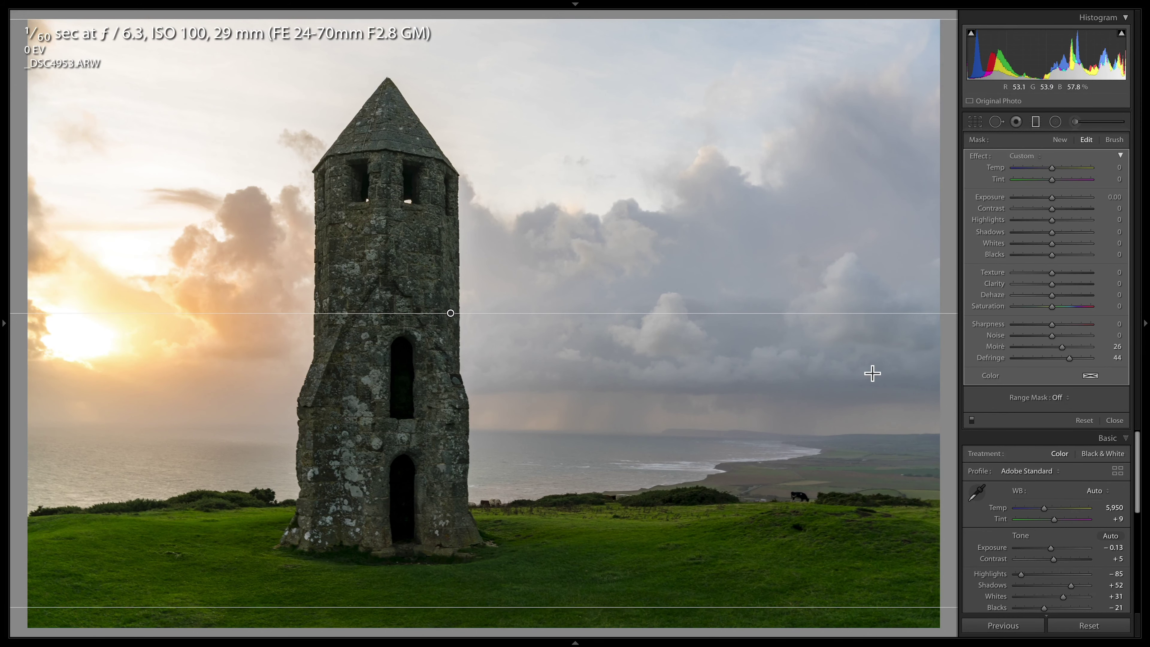
pyautogui.press('o')
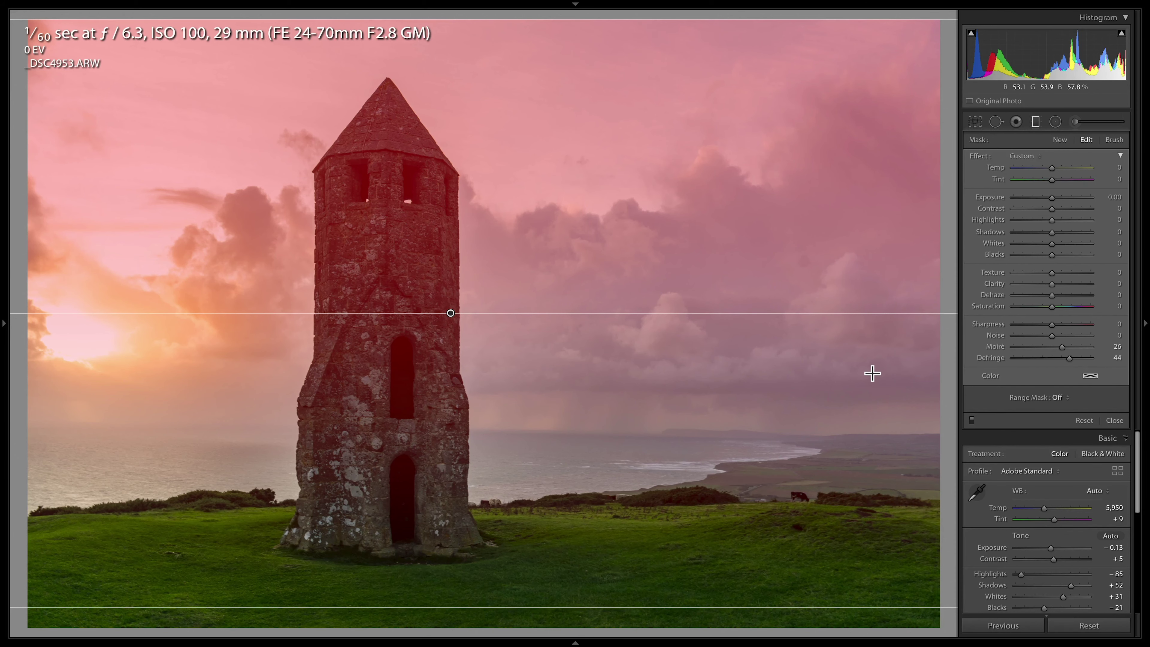
pyautogui.press('shift')
pyautogui.hotkey('shift', 'o')
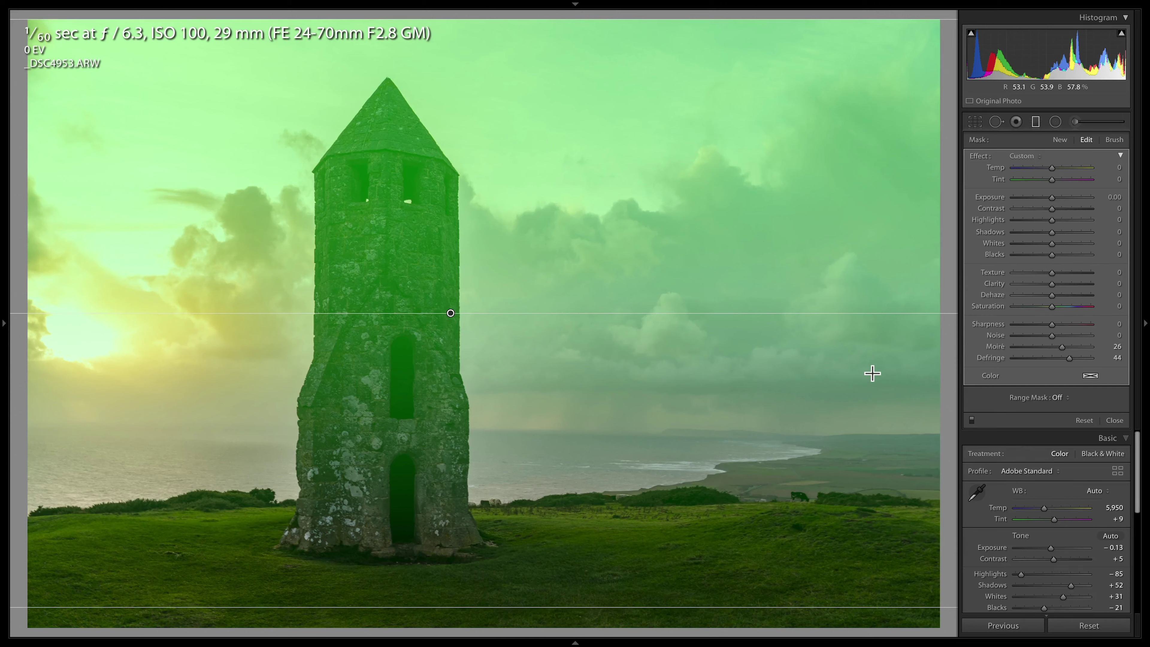
# Restrict the sky filter with a Luminance range mask at Range 67/100 and Smoothness 51
pyautogui.click(1064, 399)
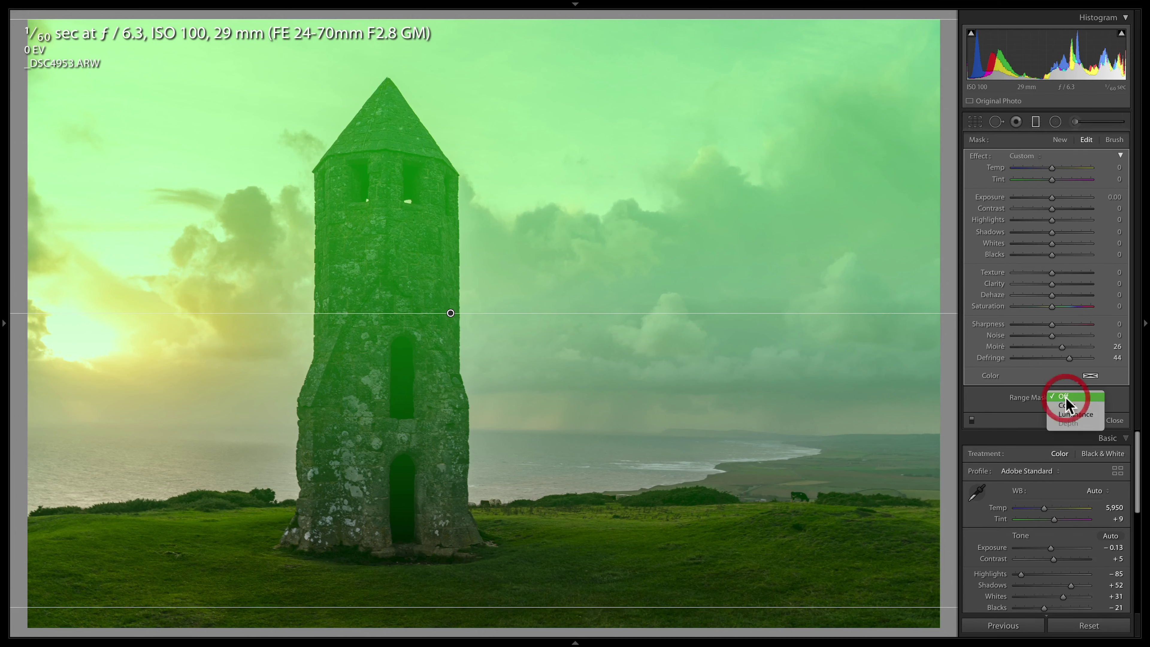
pyautogui.click(1066, 414)
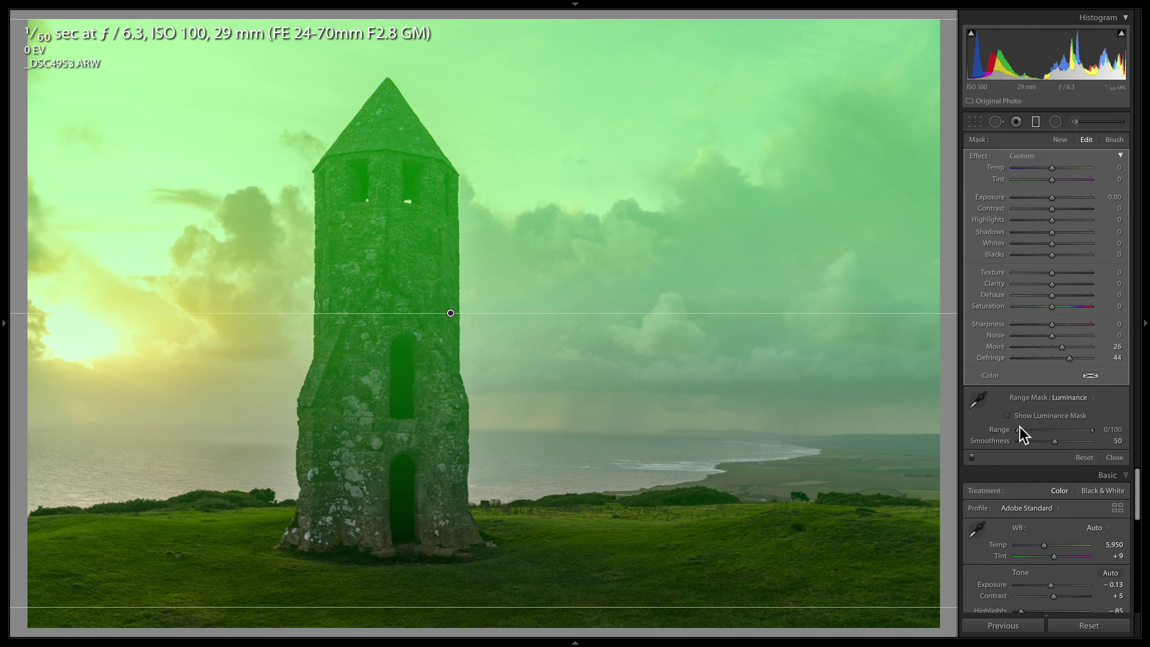
pyautogui.moveTo(1021, 428); pyautogui.dragTo(1061, 429)
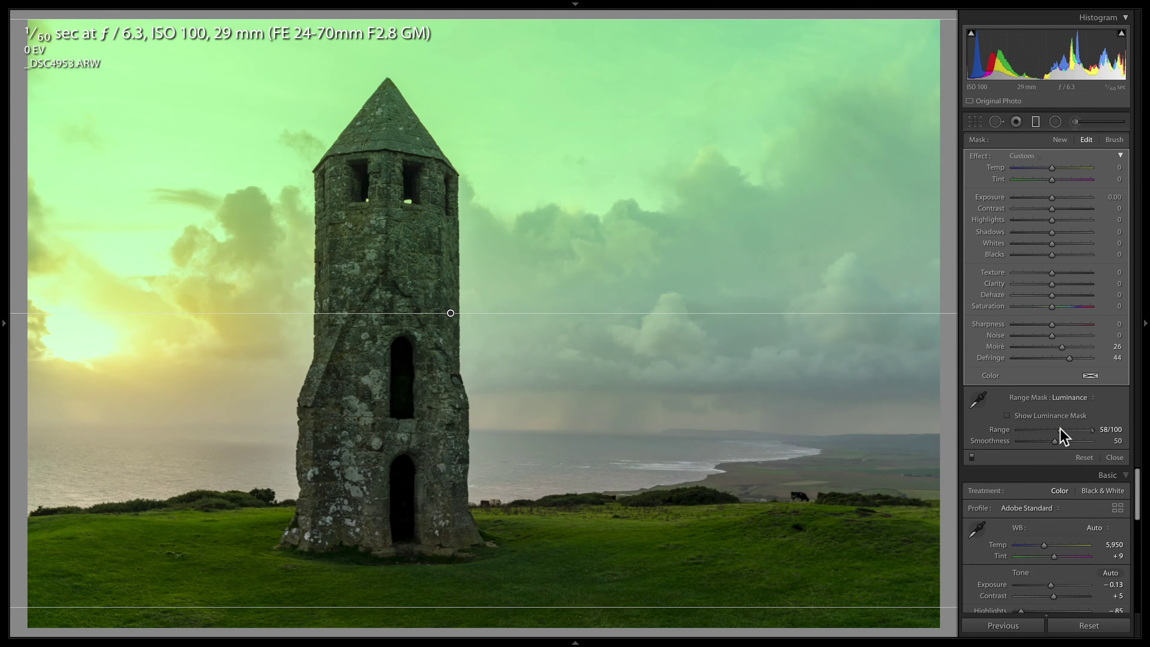
pyautogui.click(1061, 430)
pyautogui.moveTo(1060, 430); pyautogui.dragTo(1068, 430)
pyautogui.moveTo(1056, 440)
pyautogui.mouseDown()
pyautogui.moveTo(1069, 442)
pyautogui.moveTo(1057, 443)
pyautogui.mouseUp()
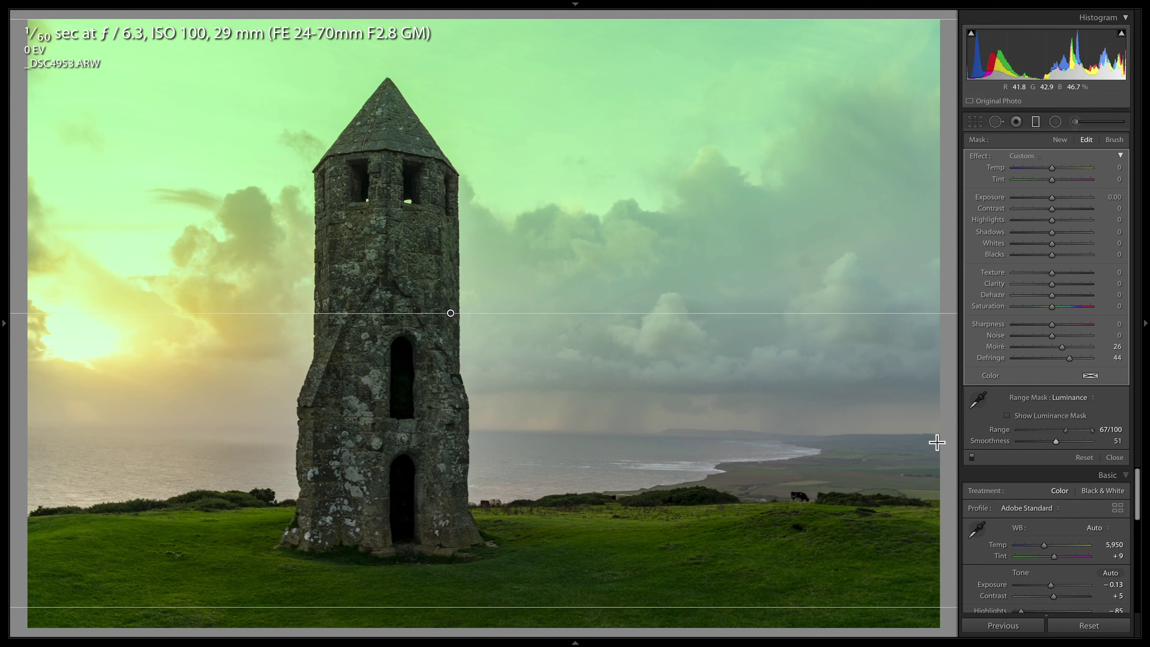
# Preview the luminance mask in grey, check the tower roof up close, then turn the preview off
pyautogui.click(1008, 416)
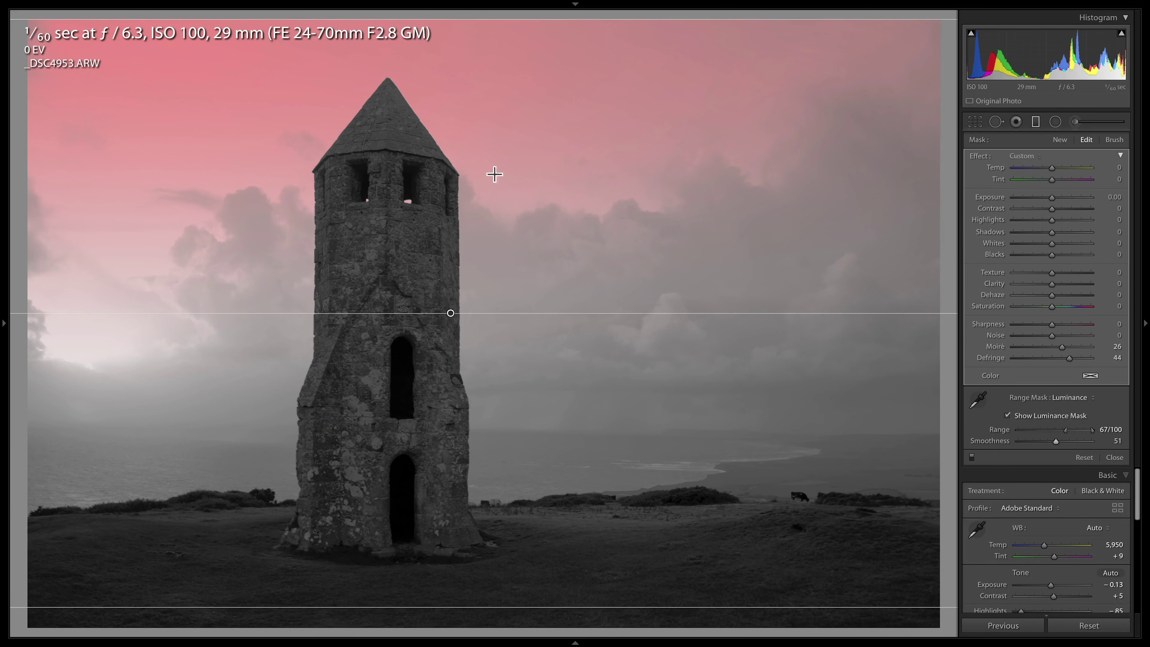
pyautogui.click(428, 142)
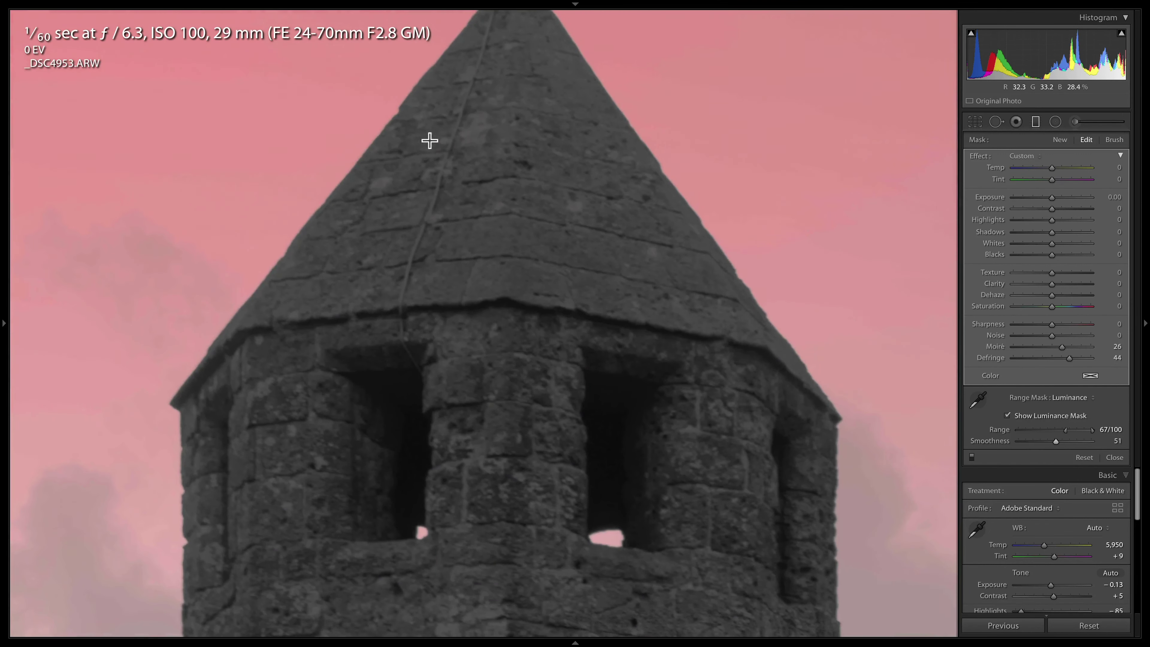
pyautogui.click(681, 229)
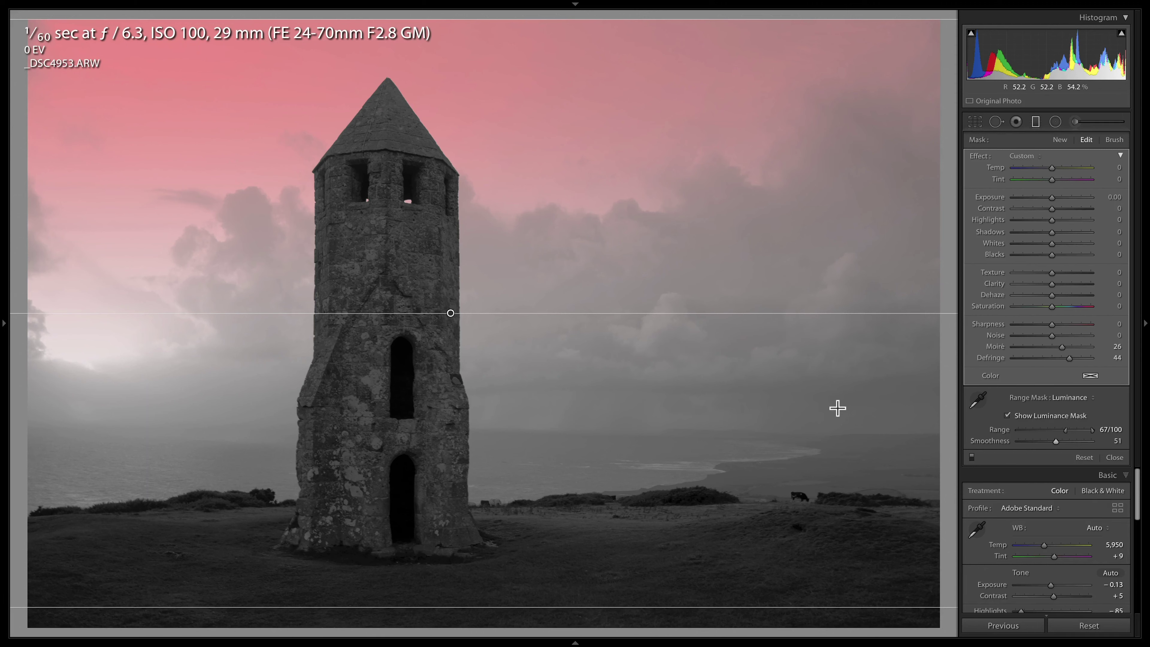
pyautogui.click(1007, 415)
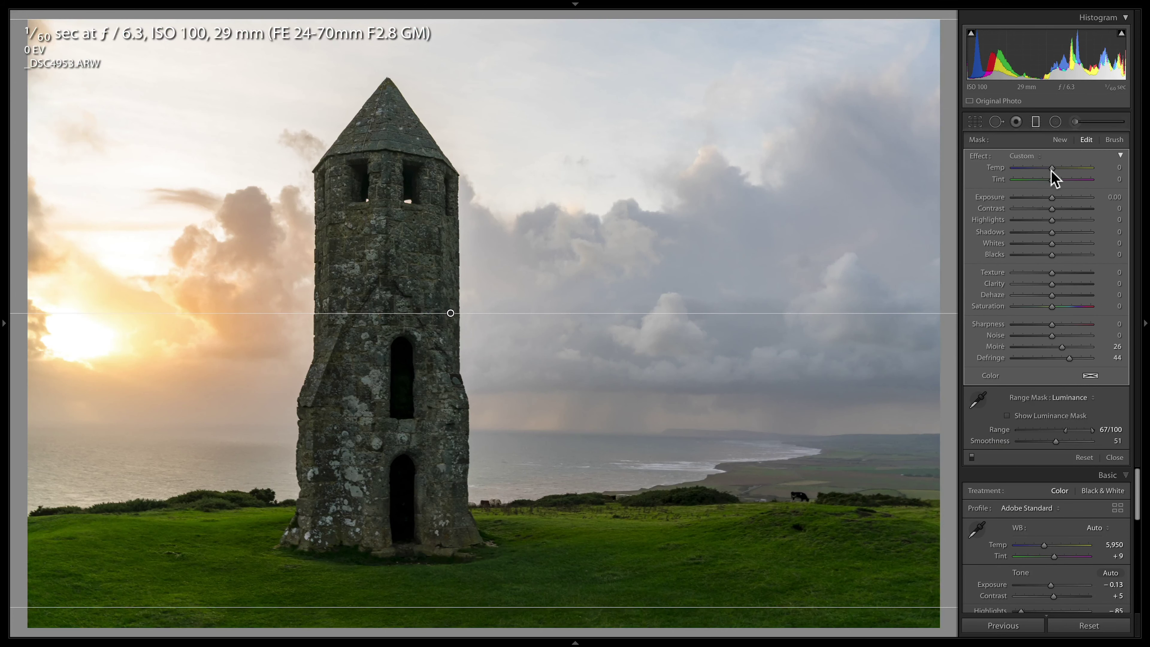
# Warm the sky filter's Temp and Tint and lower its Exposure to −1.29
pyautogui.click(1052, 168)
pyautogui.moveTo(1051, 168); pyautogui.dragTo(1057, 169)
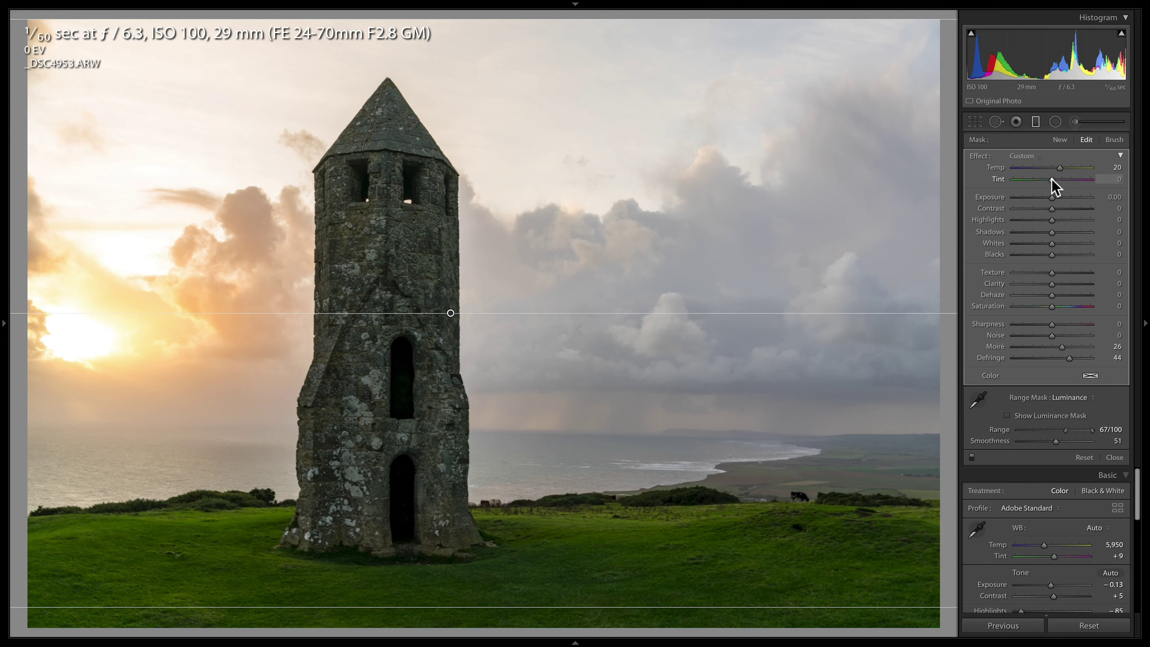
pyautogui.moveTo(1051, 180); pyautogui.dragTo(1044, 197)
pyautogui.click(1110, 198)
pyautogui.click(1112, 198)
pyautogui.press('Down')
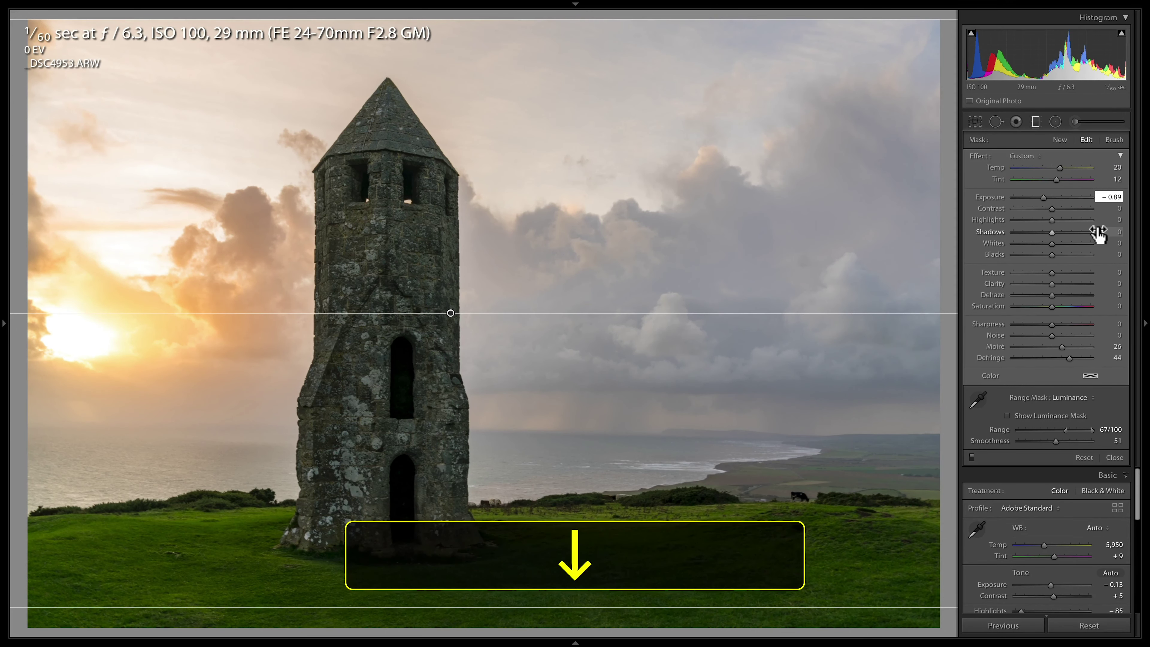
pyautogui.press('Down')
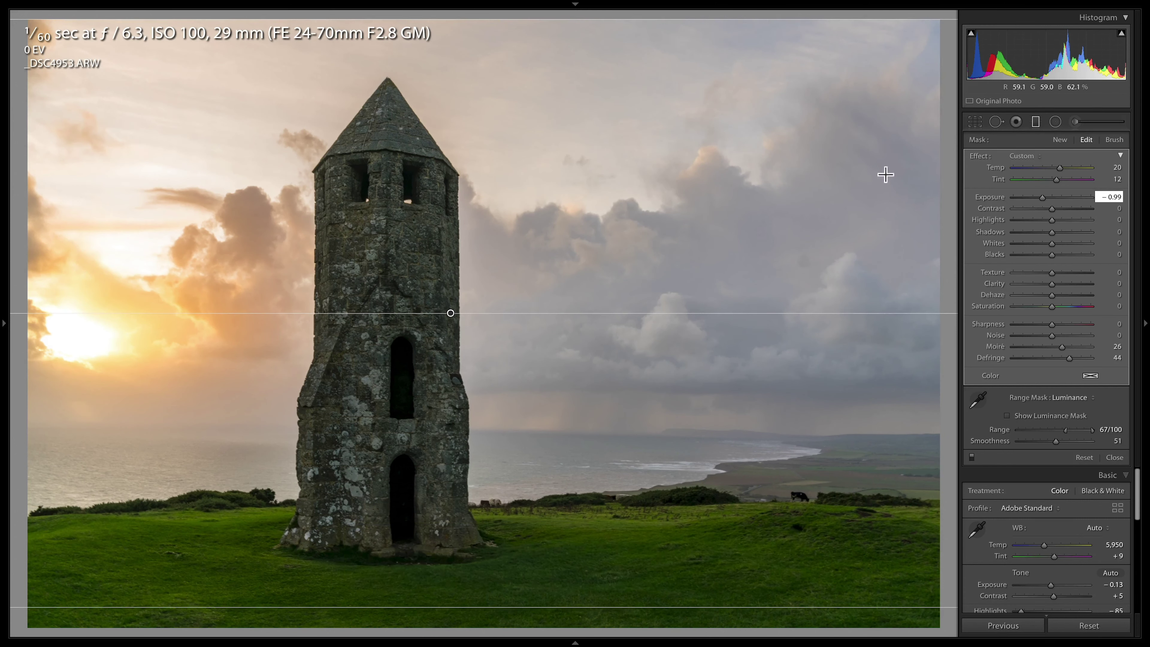
pyautogui.press('Down')
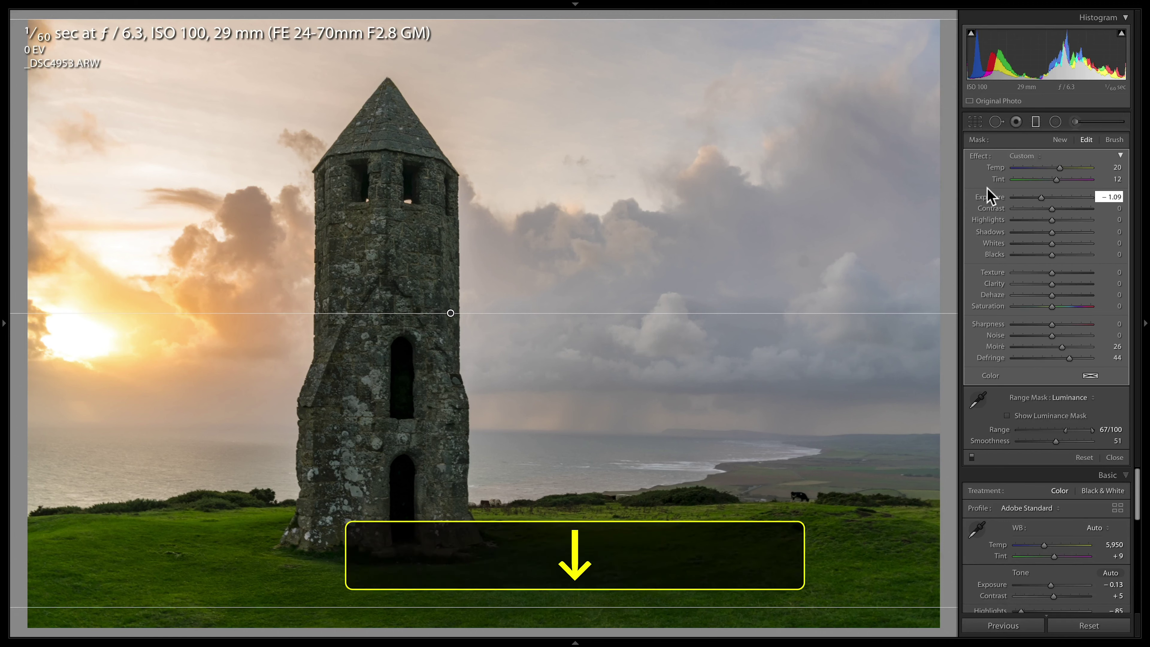
pyautogui.press('Down')
pyautogui.press('Down')
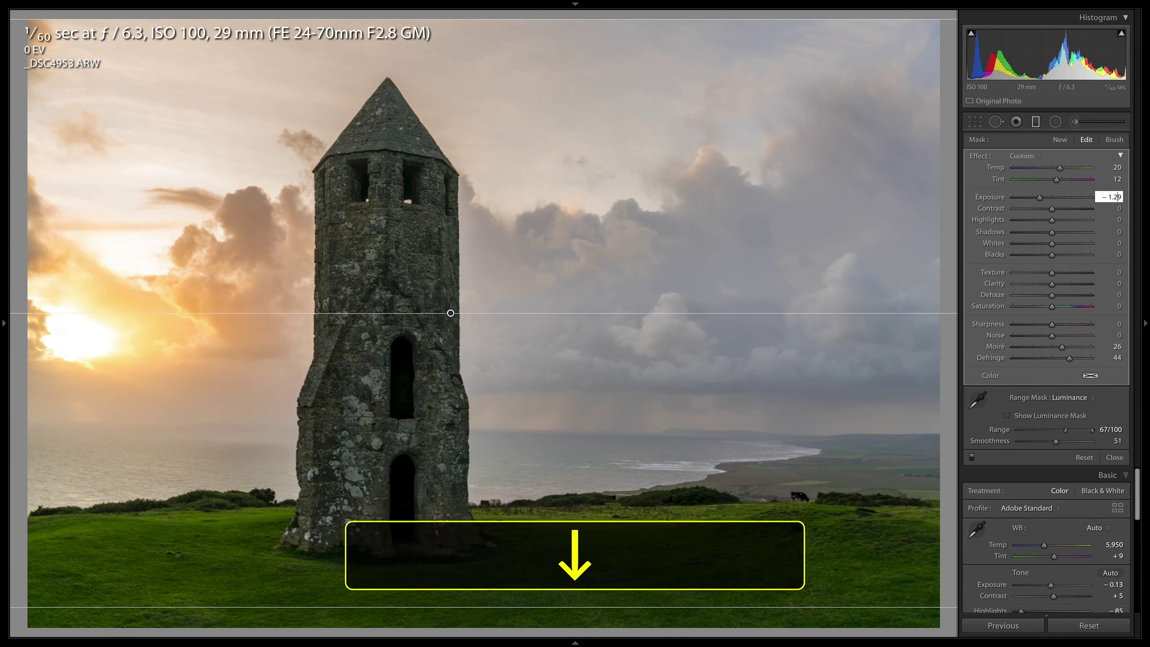
pyautogui.click(975, 205)
# Set the sky filter's Contrast to 12, Highlights −53, Saturation −47, and ease Temp to 13
pyautogui.click(1054, 208)
pyautogui.moveTo(1054, 208); pyautogui.dragTo(1027, 220)
pyautogui.click(1040, 221)
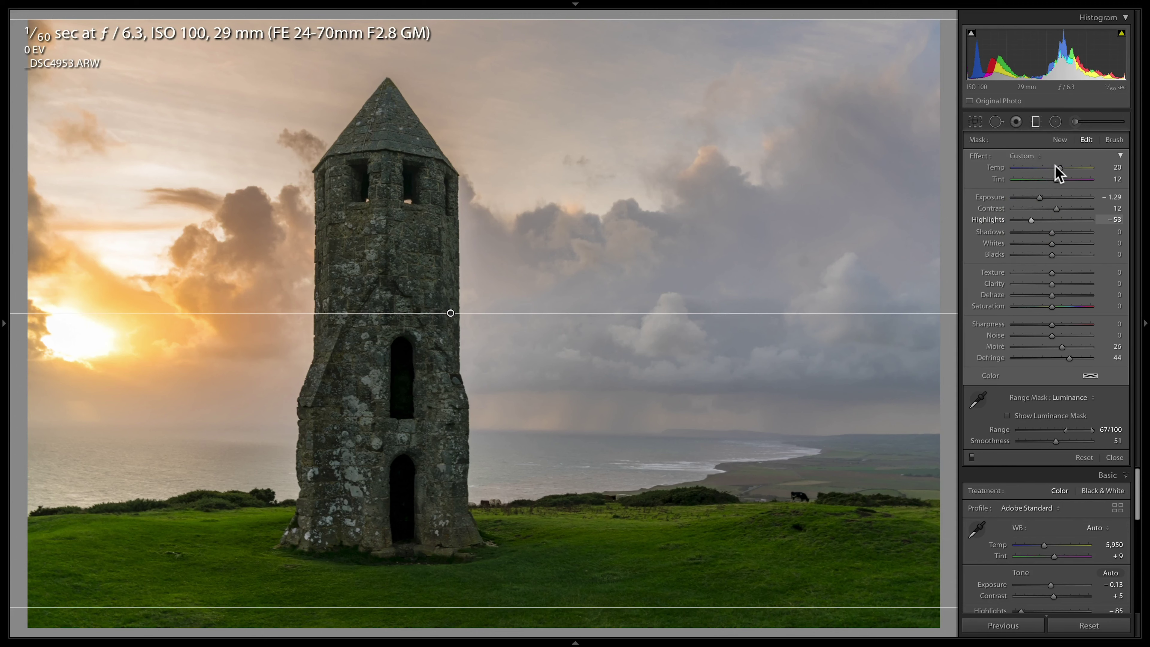
pyautogui.moveTo(1058, 168); pyautogui.dragTo(1054, 167)
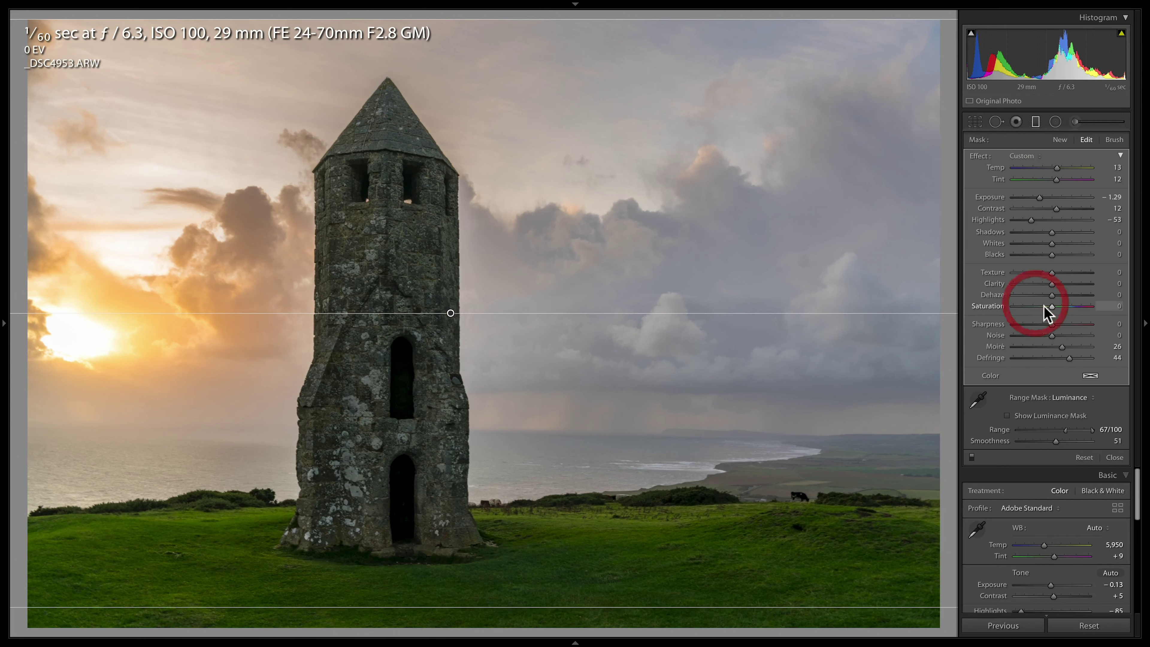
pyautogui.moveTo(1045, 307); pyautogui.dragTo(1033, 308)
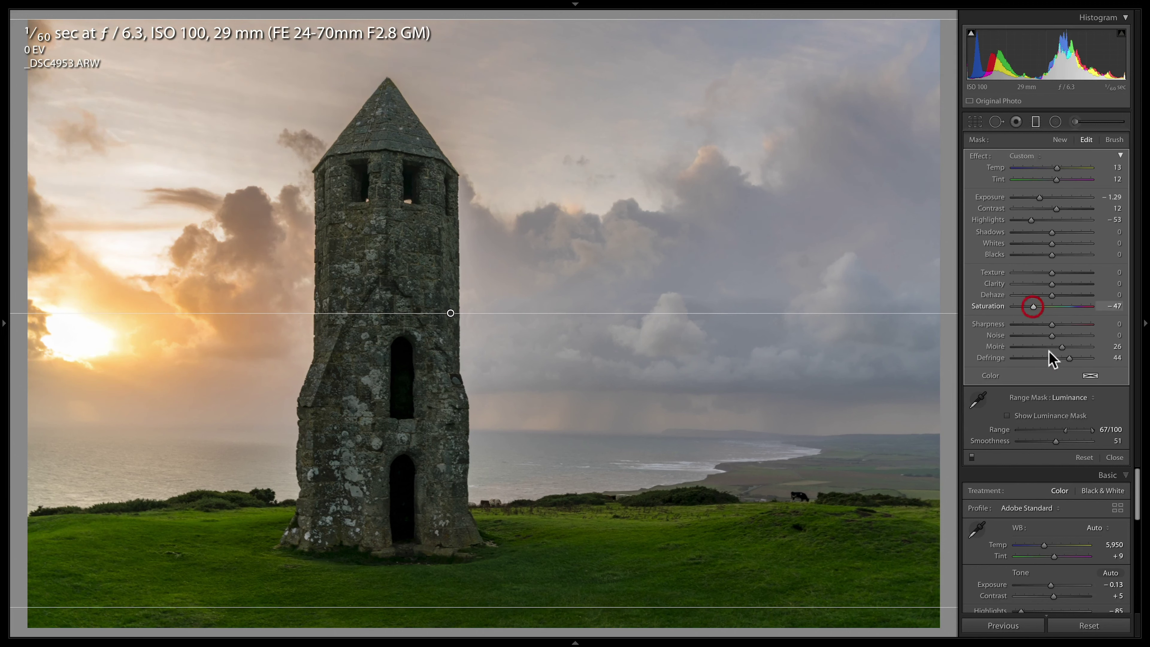
# Ease the photo's overall Saturation to +12 in the Basic panel
pyautogui.scroll(-5, 1079, 481)
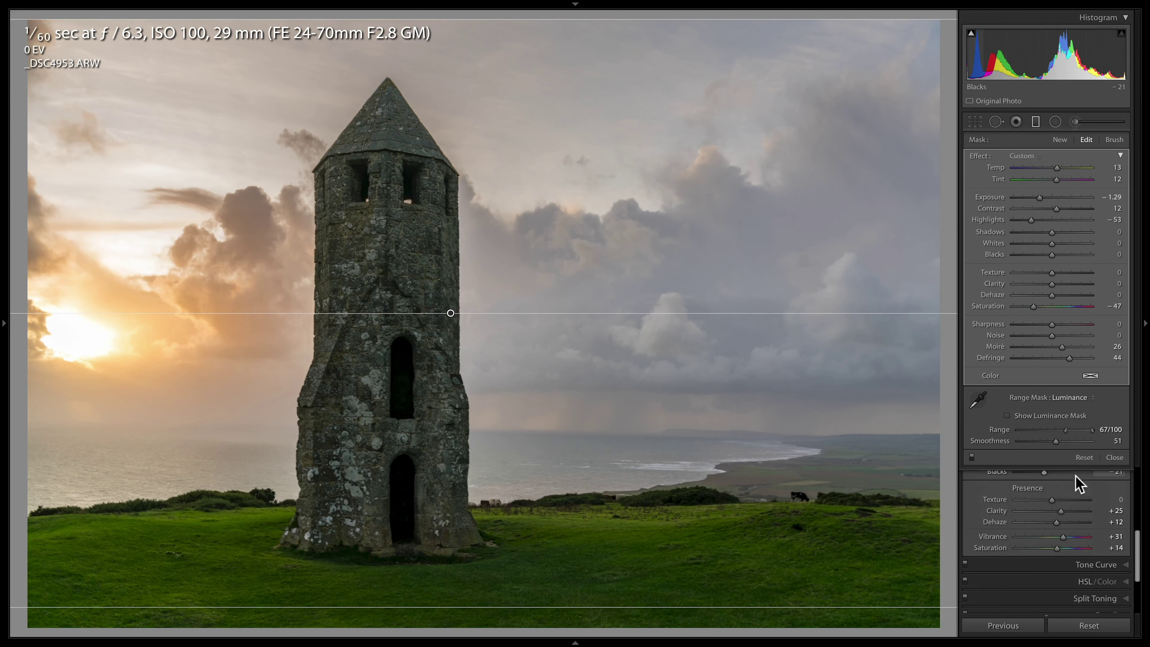
pyautogui.click(1056, 549)
pyautogui.moveTo(1056, 548); pyautogui.dragTo(1056, 549)
# Warm the sky filter's Temp to 24 and lift its Shadows to 17
pyautogui.moveTo(1062, 168); pyautogui.dragTo(1063, 168)
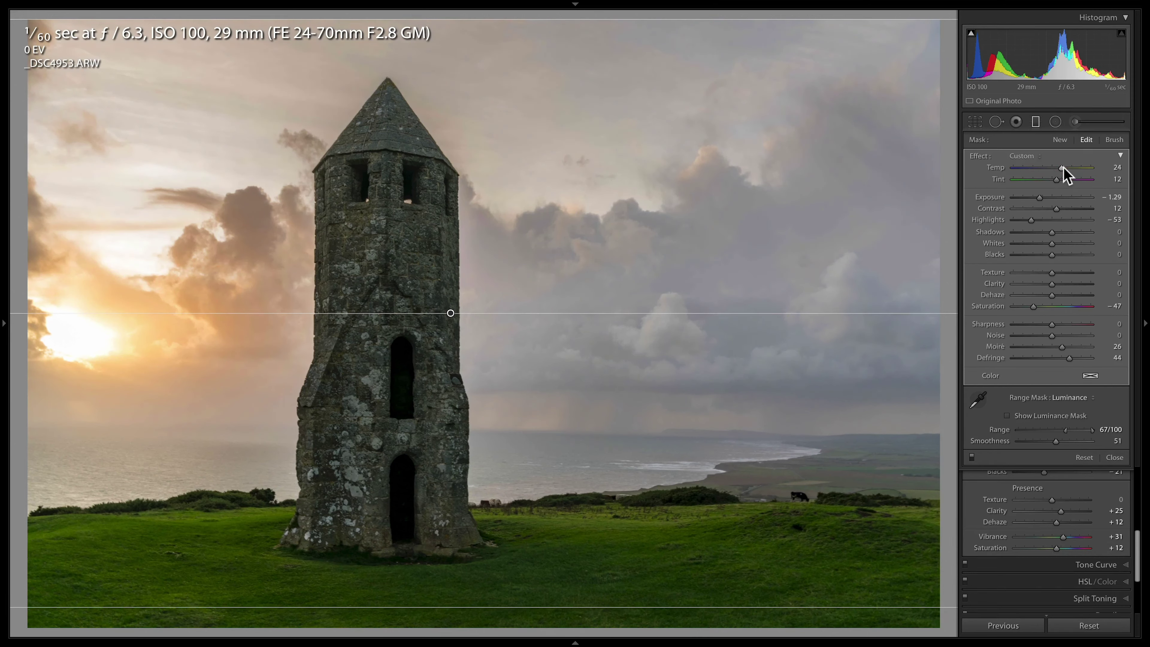
pyautogui.click(1064, 167)
pyautogui.moveTo(1052, 233); pyautogui.dragTo(1059, 236)
# With the luminance mask shown, zoom to 1:4 and drag the sky gradient's bottom line further down
pyautogui.click(1006, 416)
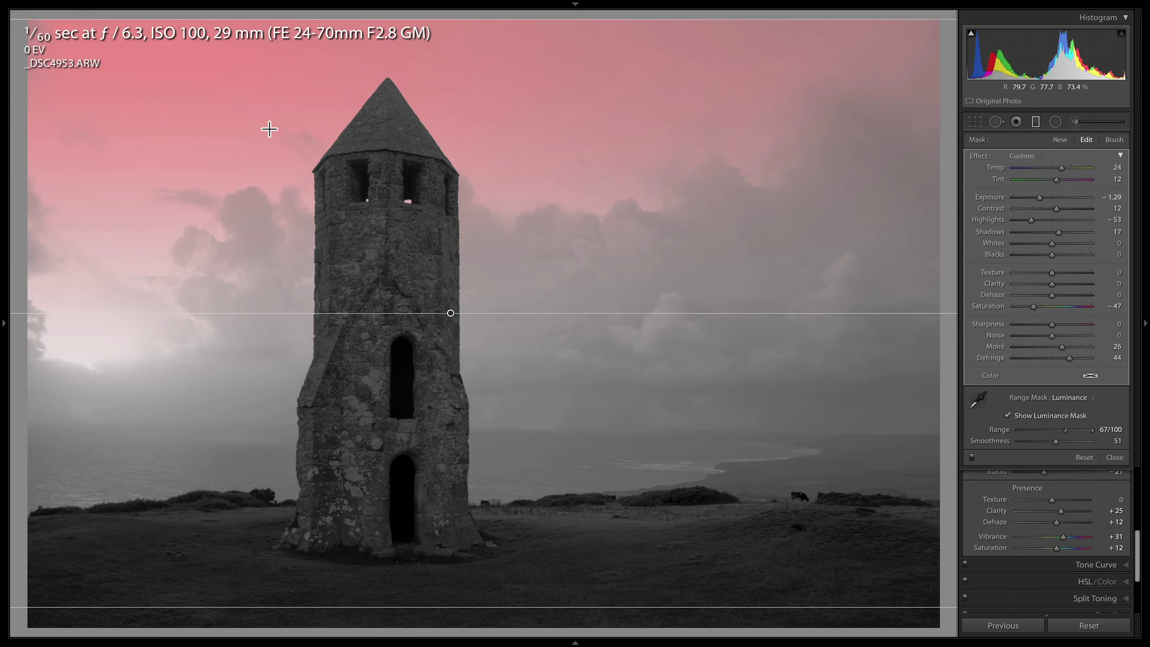
pyautogui.press('F7')
pyautogui.click(196, 19)
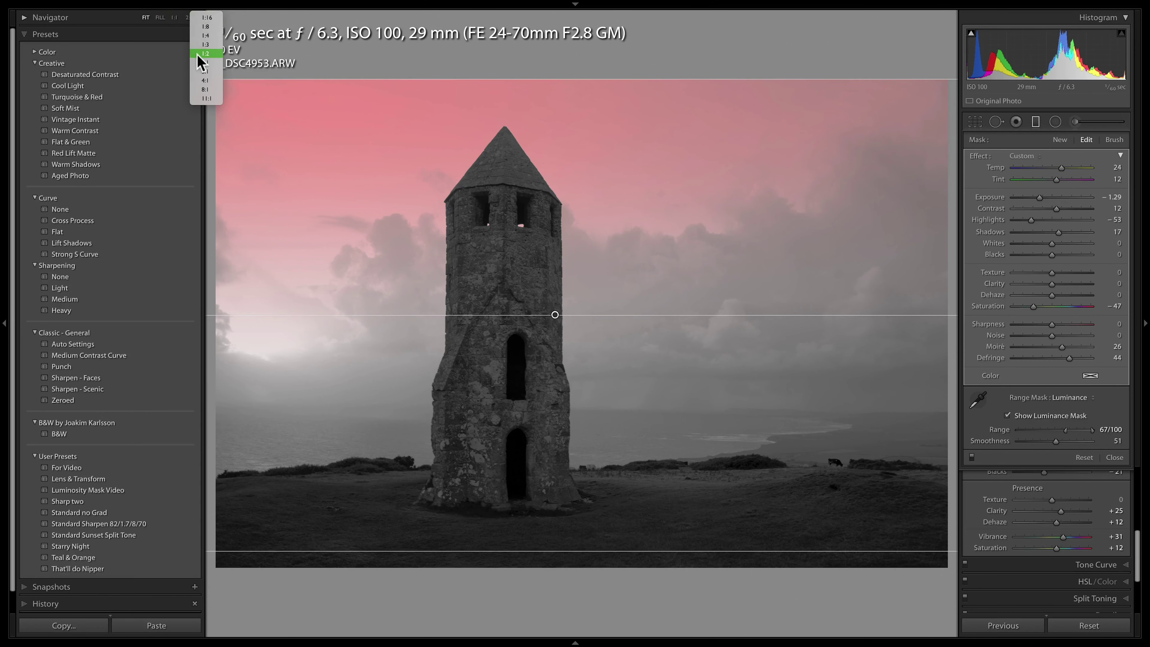
pyautogui.click(201, 39)
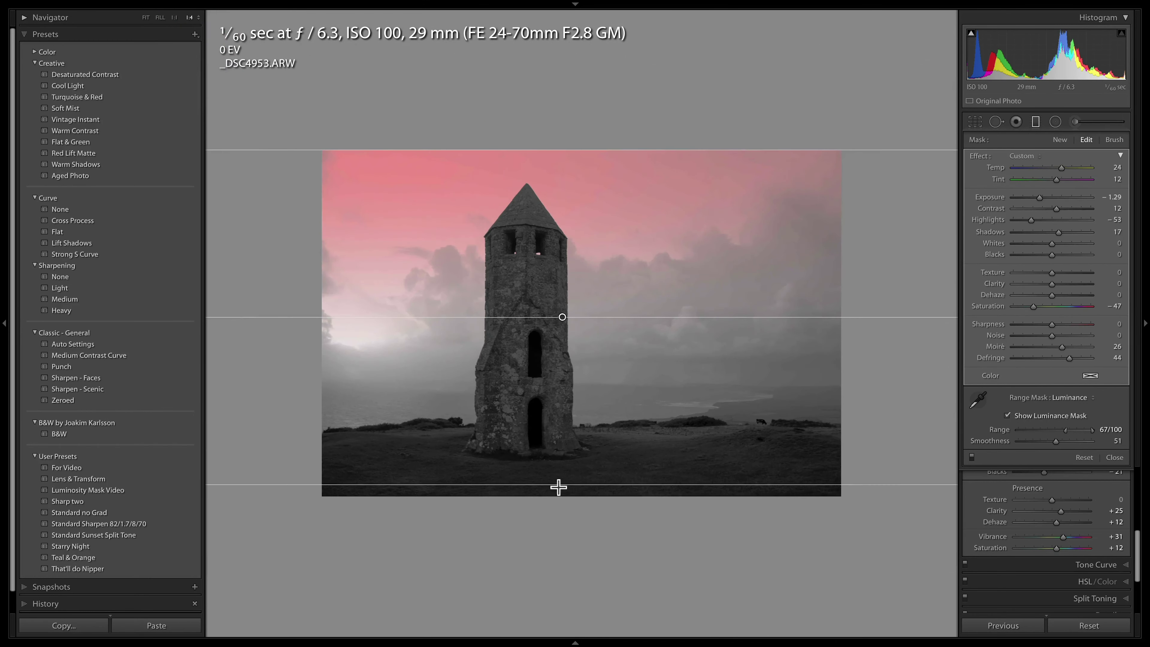
pyautogui.moveTo(560, 489); pyautogui.dragTo(560, 570)
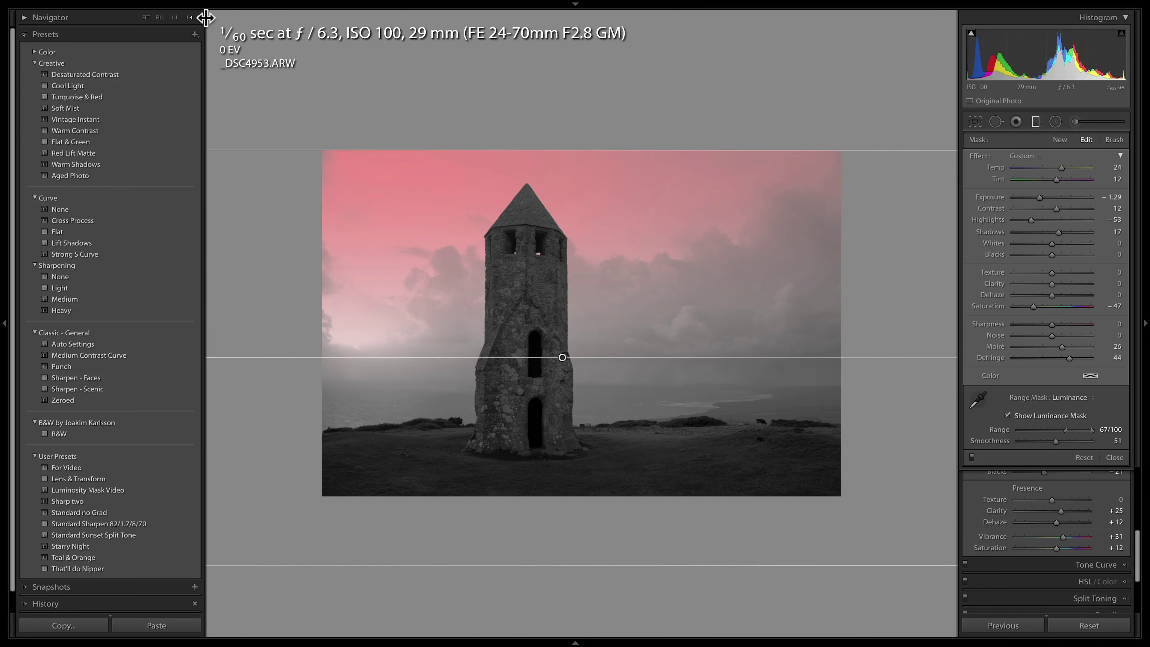
pyautogui.click(190, 18)
pyautogui.moveTo(204, 8)
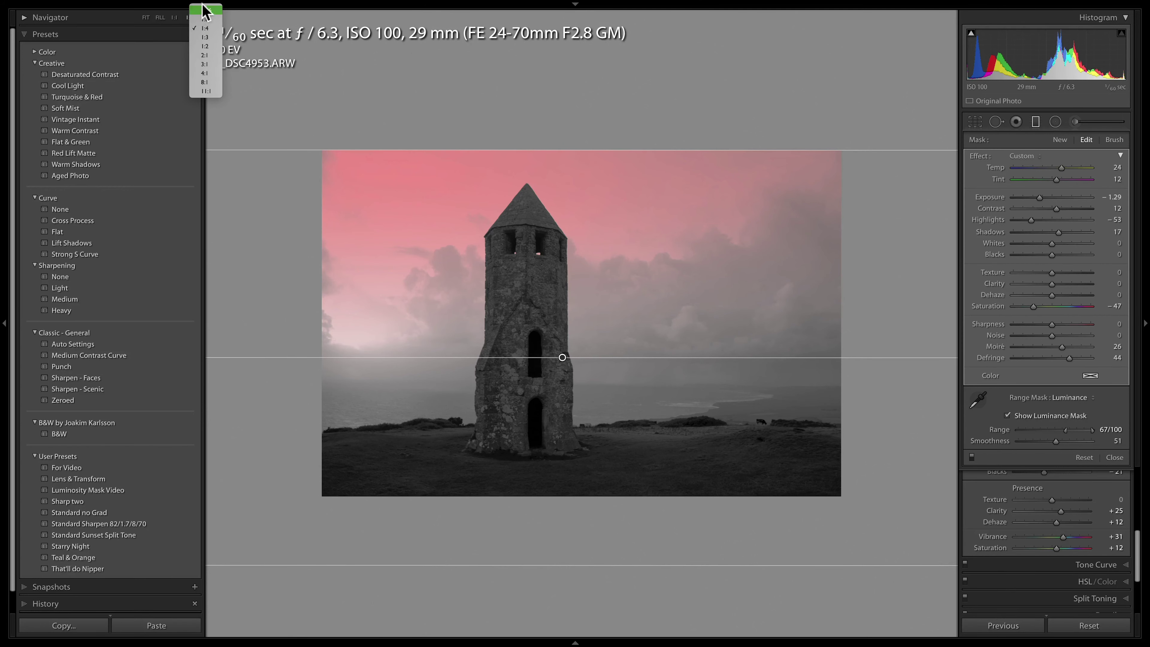
pyautogui.click(205, 55)
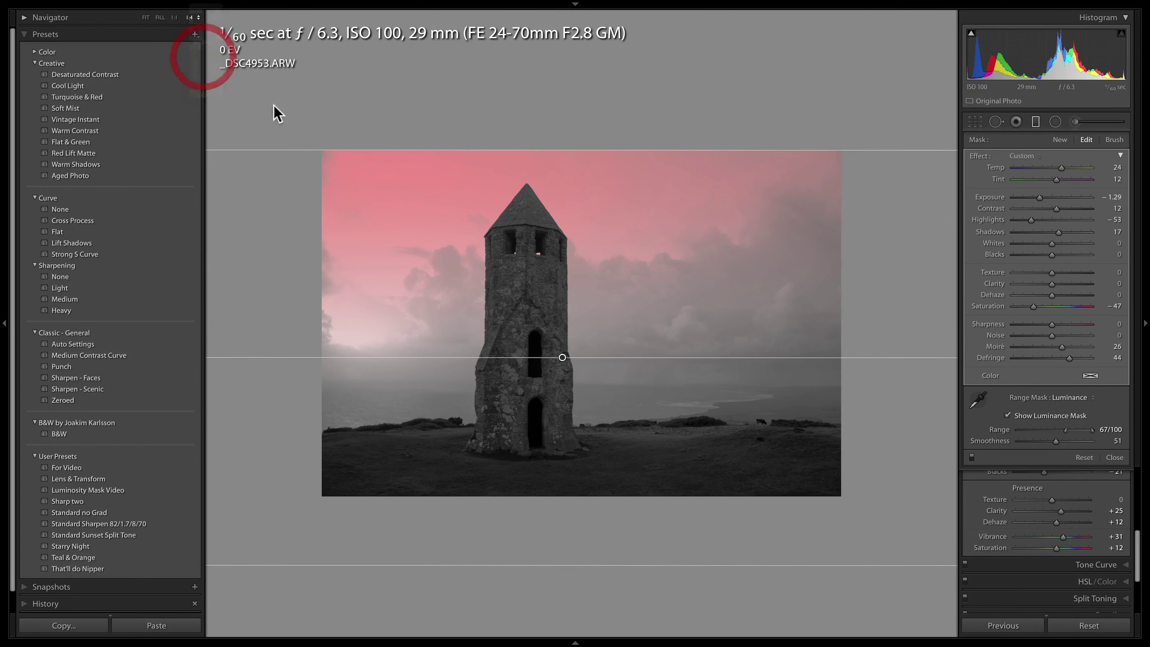
pyautogui.press('z')
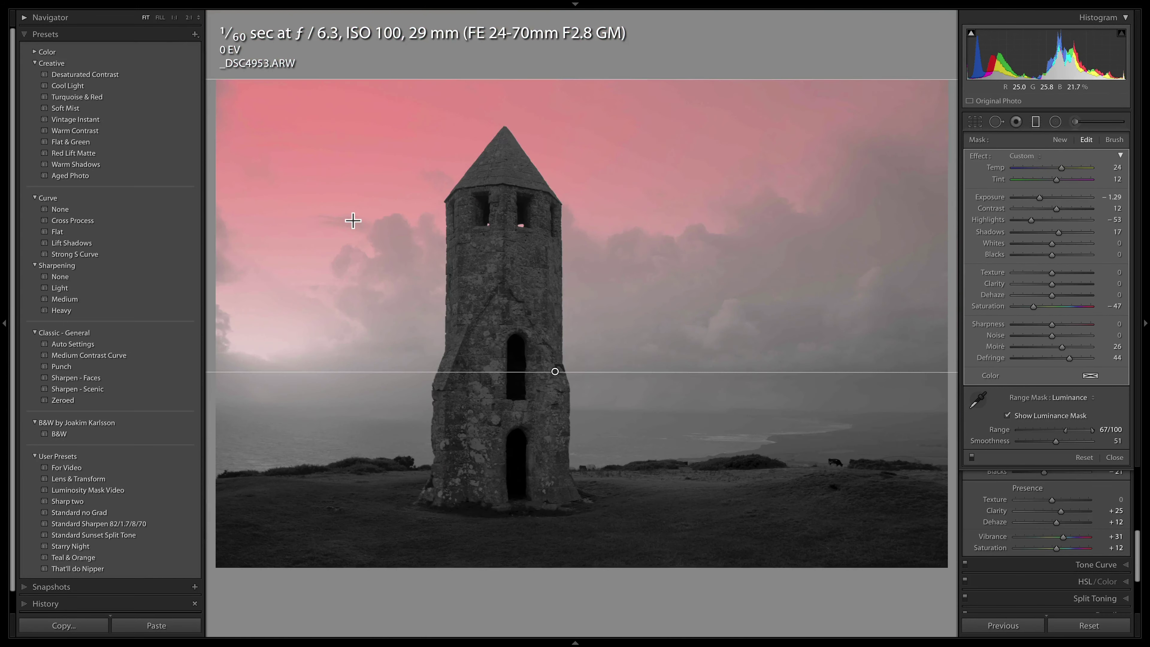
pyautogui.press('F7')
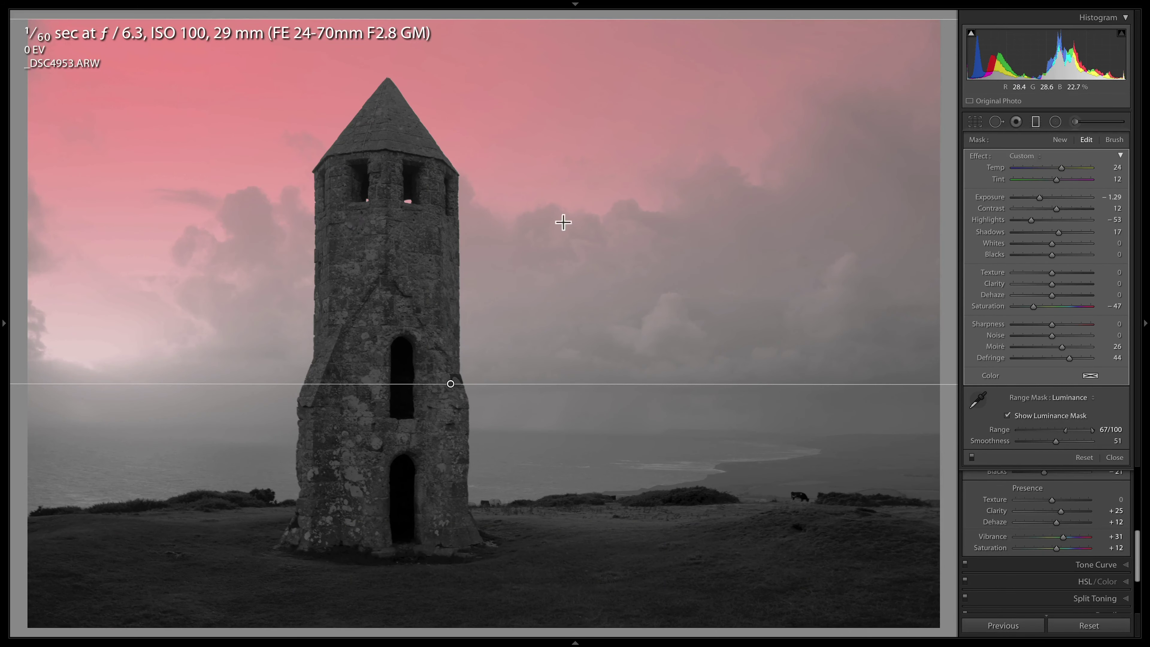
# Turn off the mask preview and set the sky filter to Temp 27, Exposure −1.70, Shadows 4
pyautogui.click(1007, 416)
pyautogui.click(1007, 416)
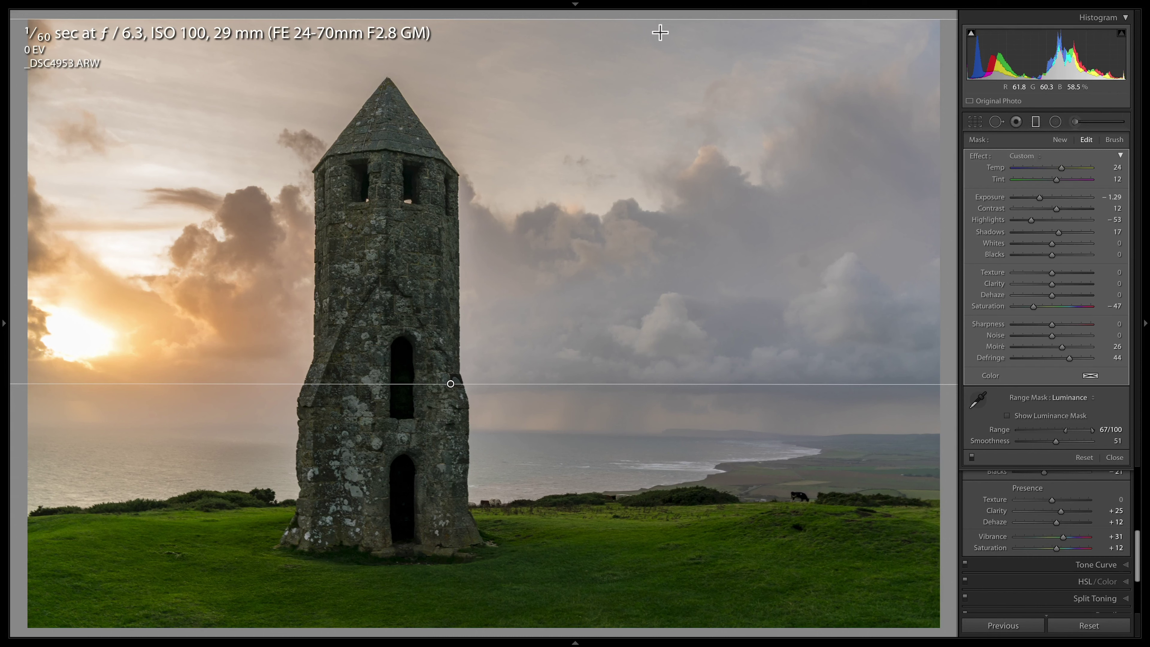
pyautogui.moveTo(1062, 167); pyautogui.dragTo(1053, 232)
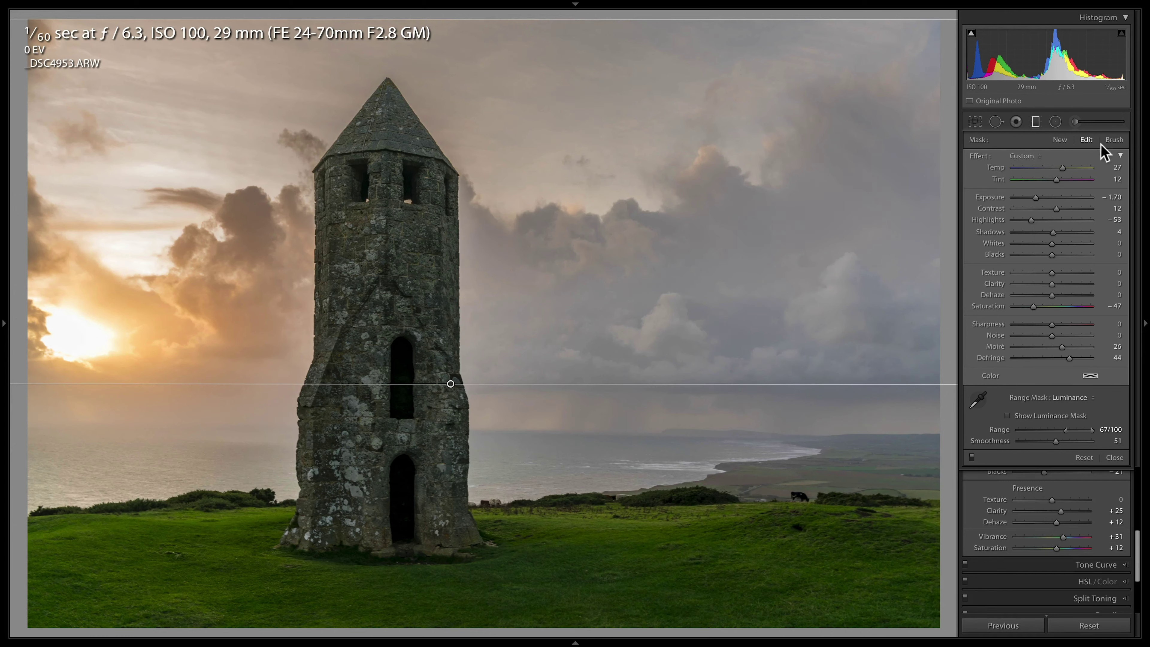
# Switch to an Erase brush on the sky filter's mask, soften Feather to 52, and show the overlay
pyautogui.click(1112, 140)
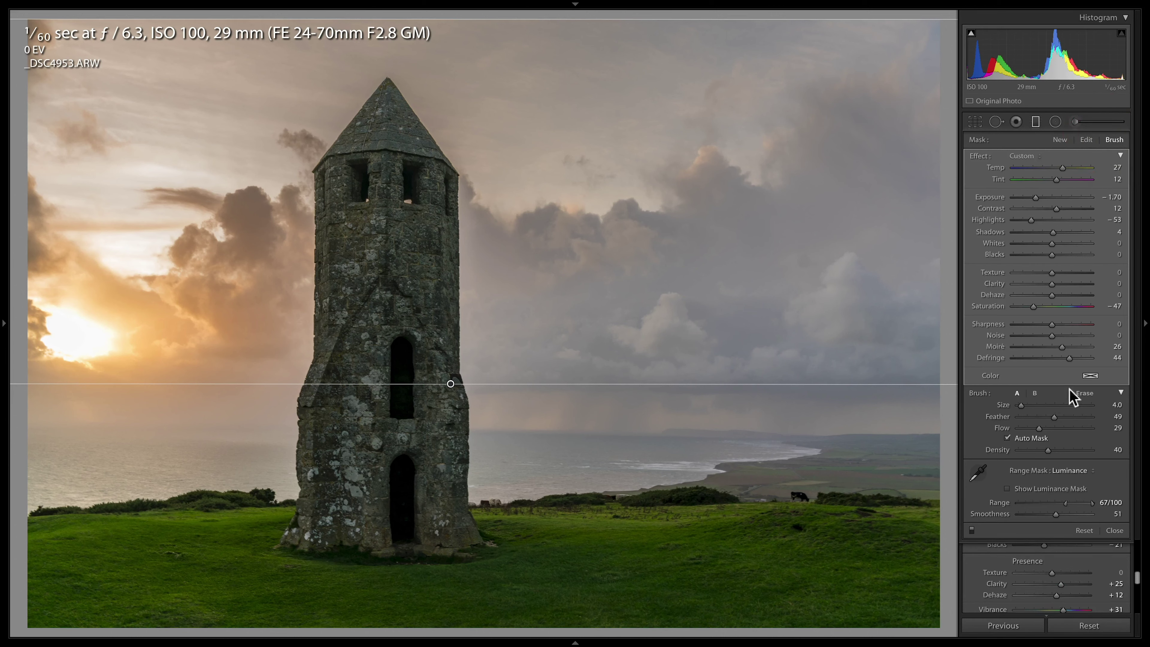
pyautogui.click(1083, 393)
pyautogui.click(1063, 429)
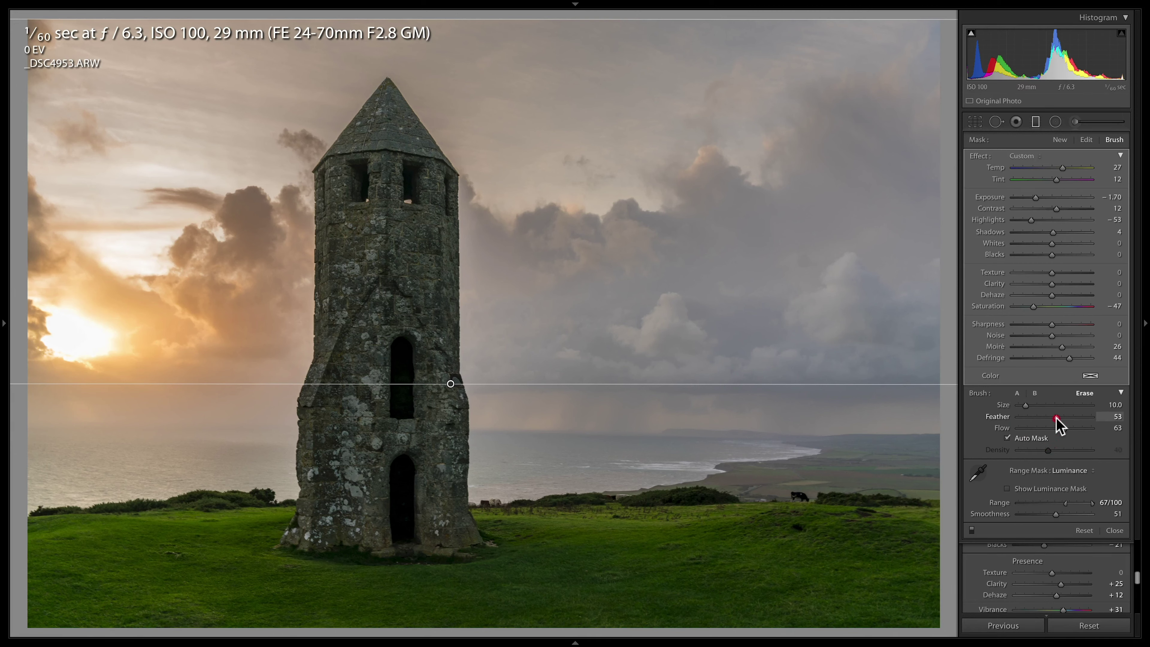
pyautogui.moveTo(1056, 418); pyautogui.dragTo(1056, 419)
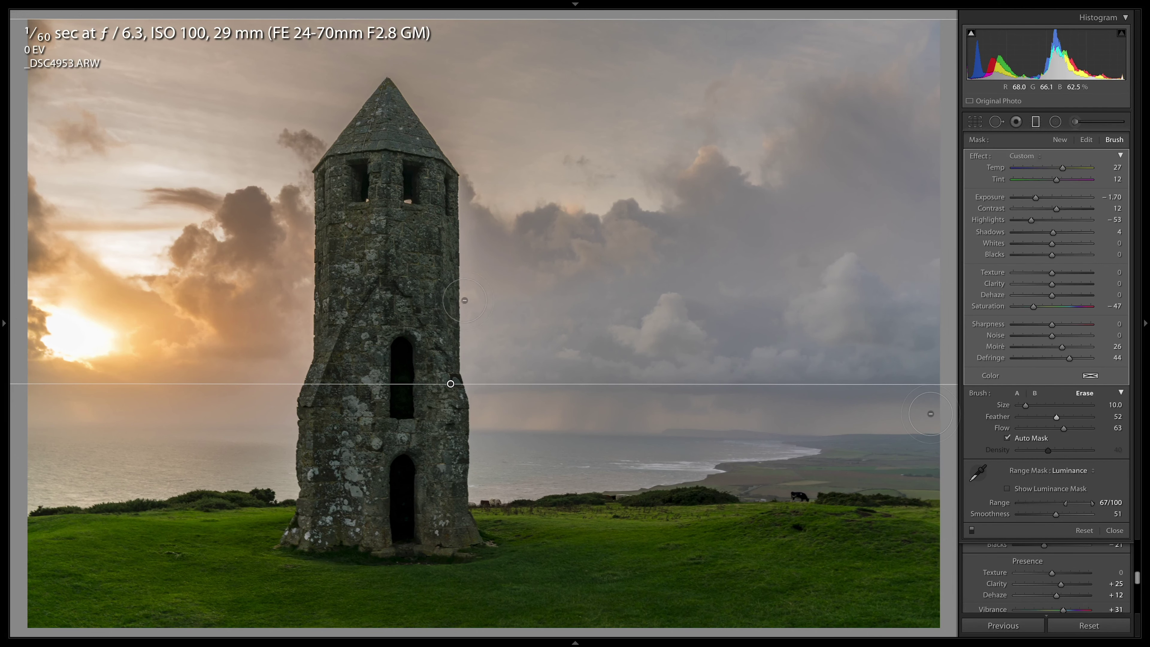
pyautogui.press('o')
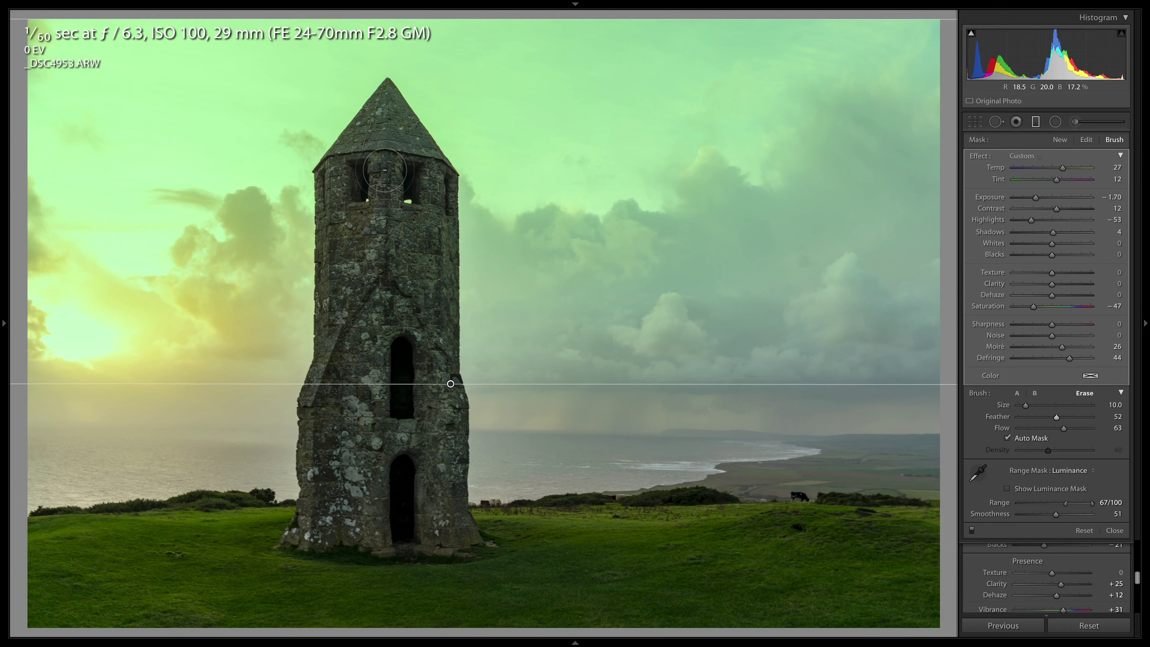
# Raise the eraser's Flow to nearly 100 and enlarge the brush to Size 32
pyautogui.scroll(-5, 387, 136)
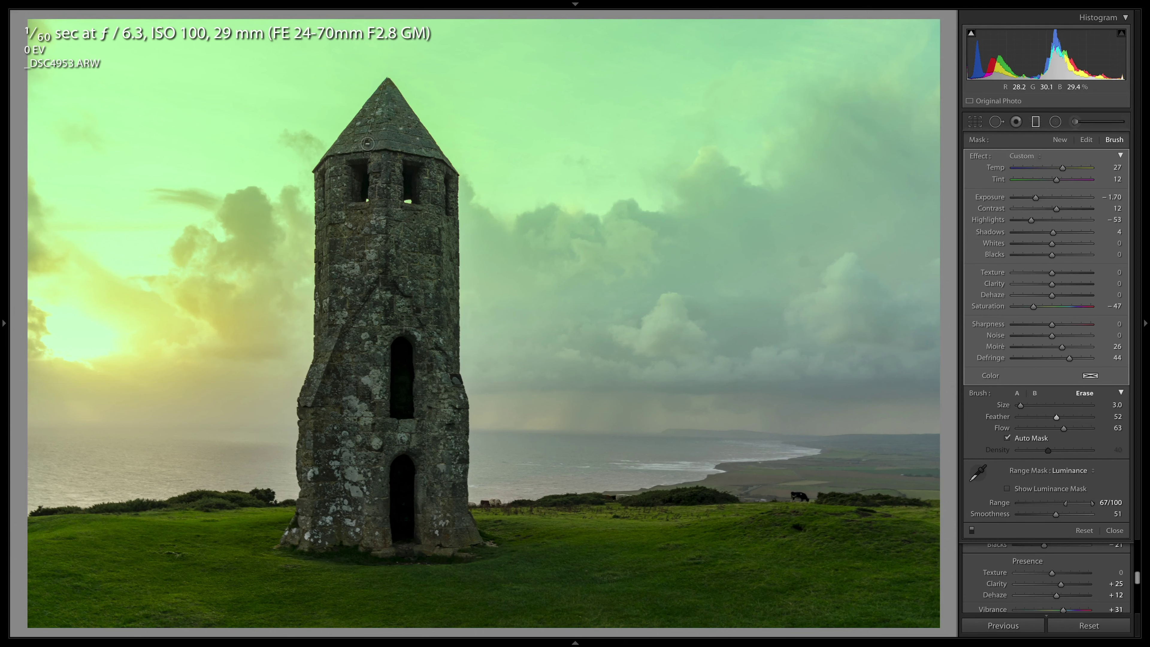
pyautogui.scroll(3, 366, 141)
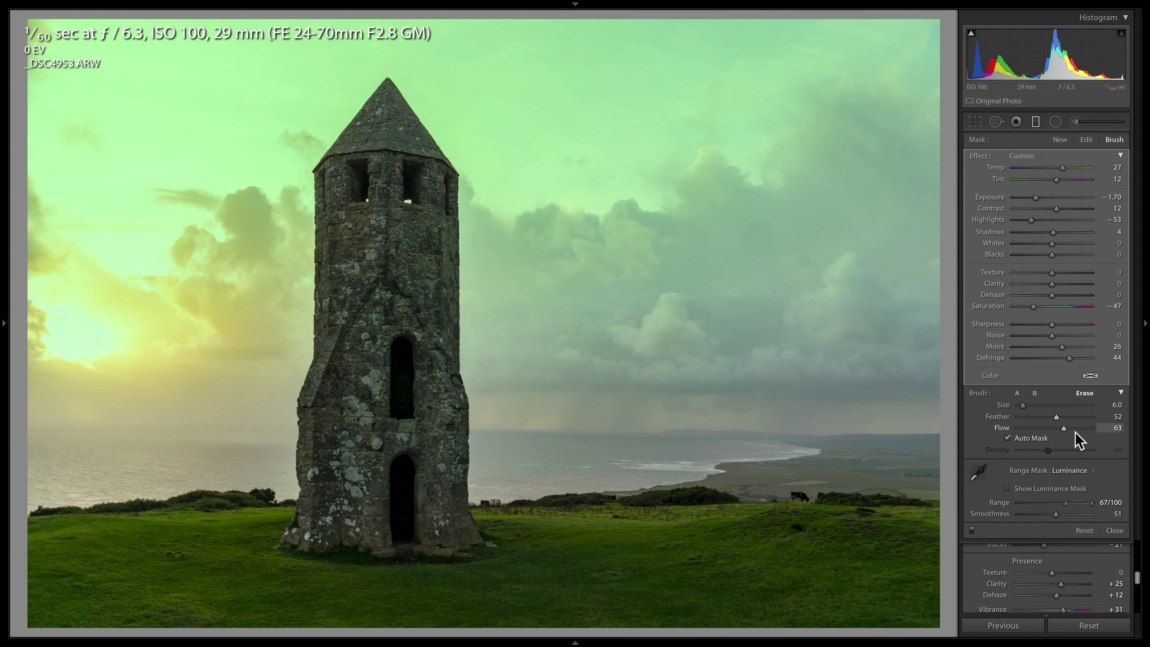
pyautogui.hotkey('ctrl', 'alt', 'o')
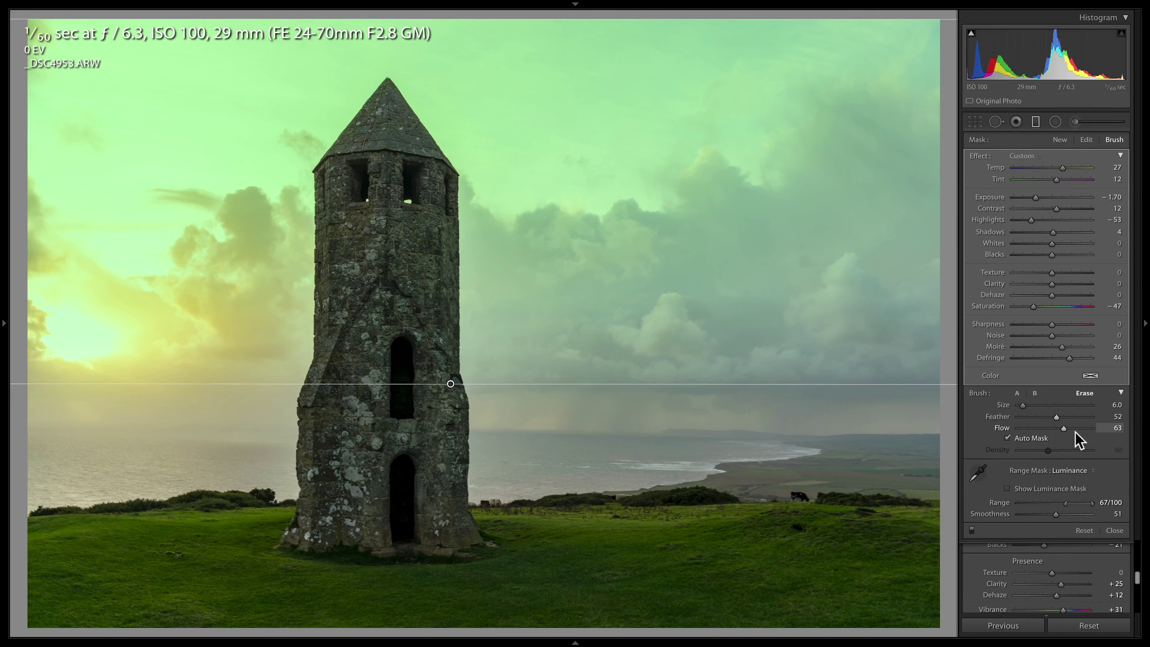
pyautogui.moveTo(1065, 429); pyautogui.dragTo(1109, 438)
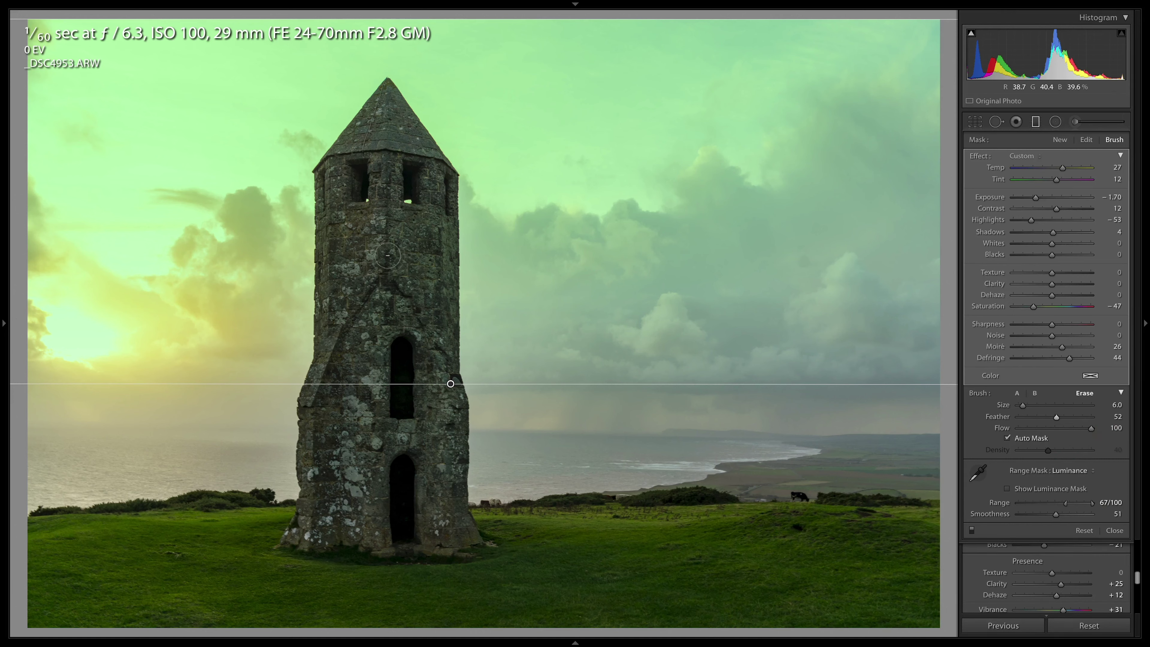
pyautogui.scroll(3, 371, 222)
pyautogui.scroll(4, 372, 222)
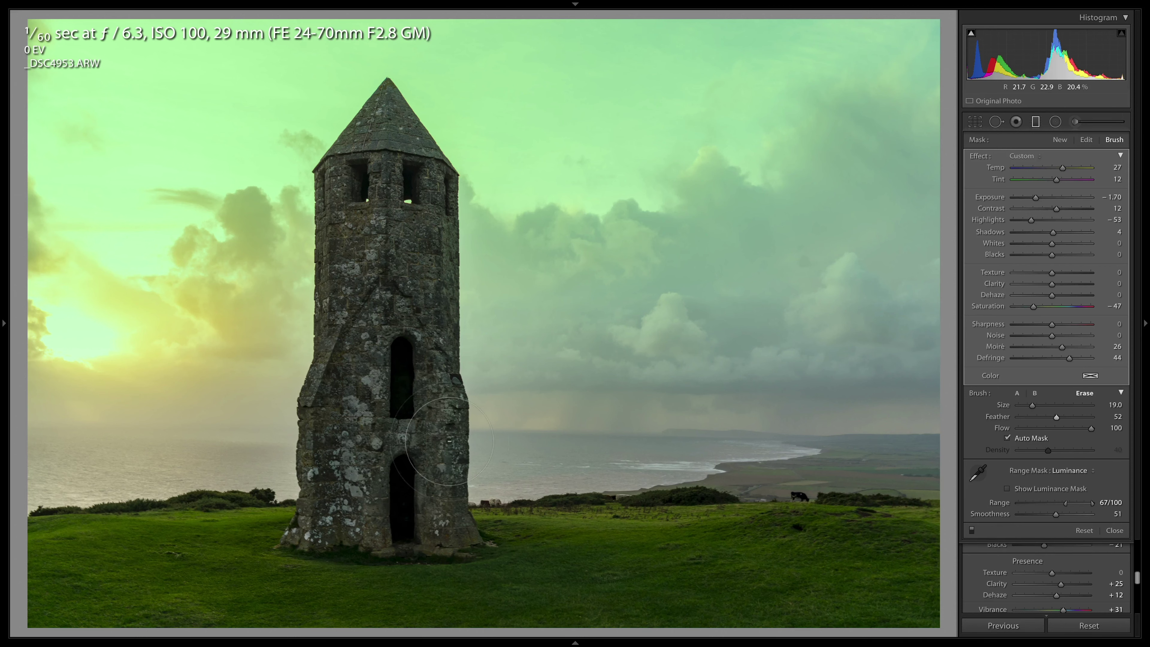
pyautogui.scroll(3, 449, 441)
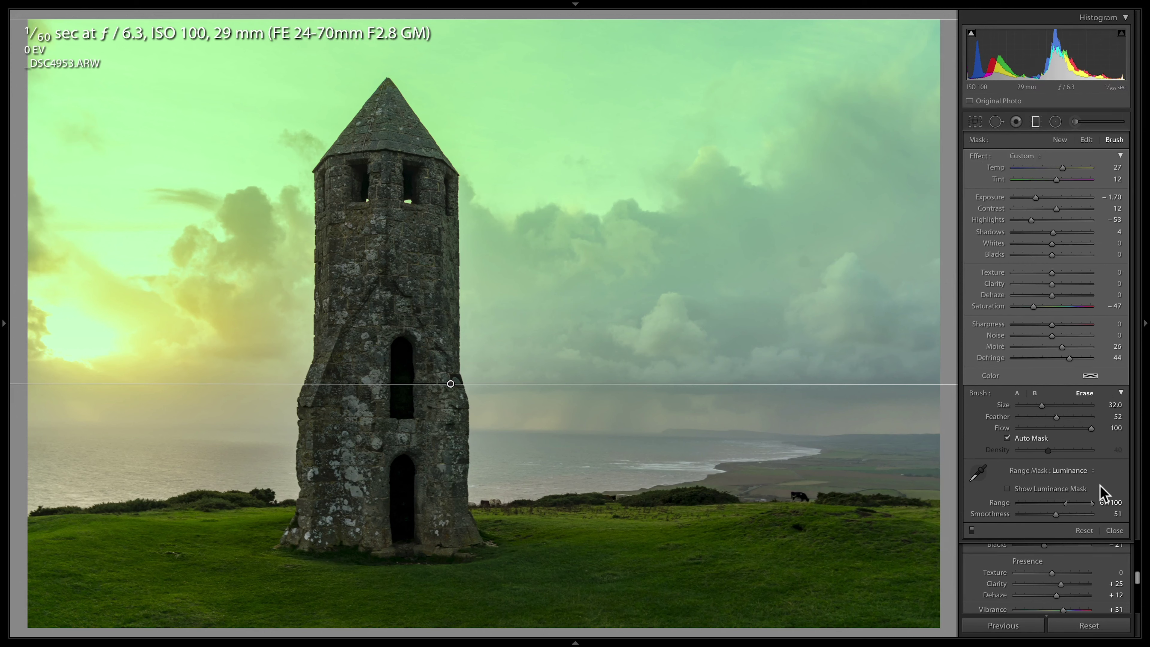
# Leave the brush and set overall Saturation to −6 and Vibrance to +36 in Basic
pyautogui.click(1116, 531)
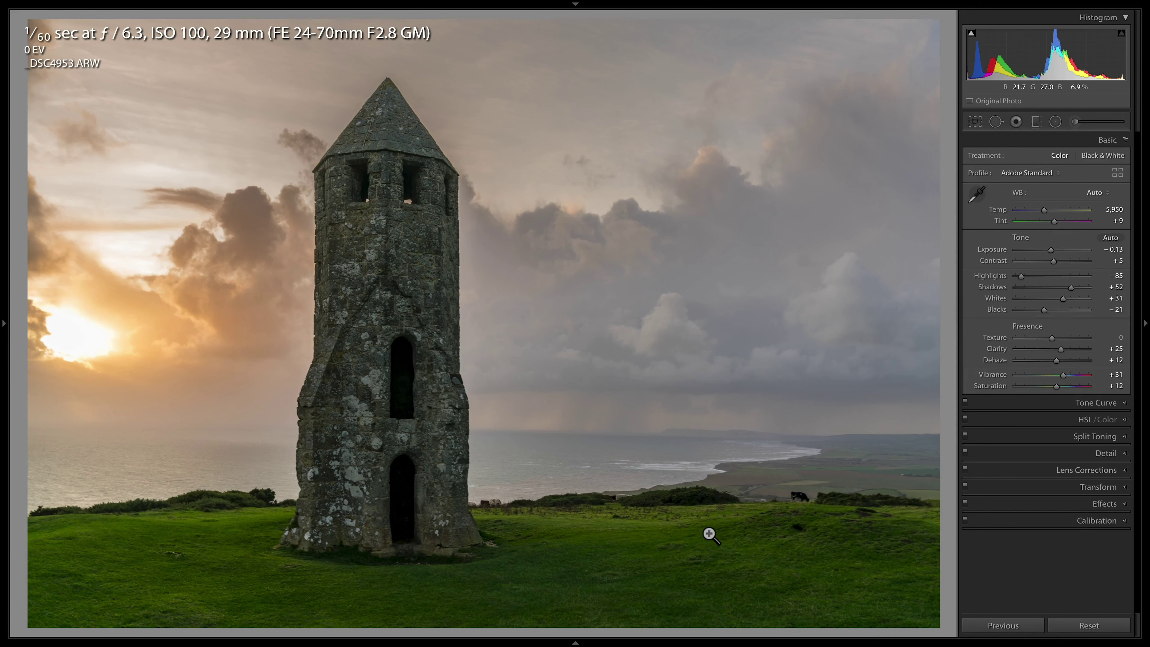
pyautogui.moveTo(1056, 386); pyautogui.dragTo(1052, 386)
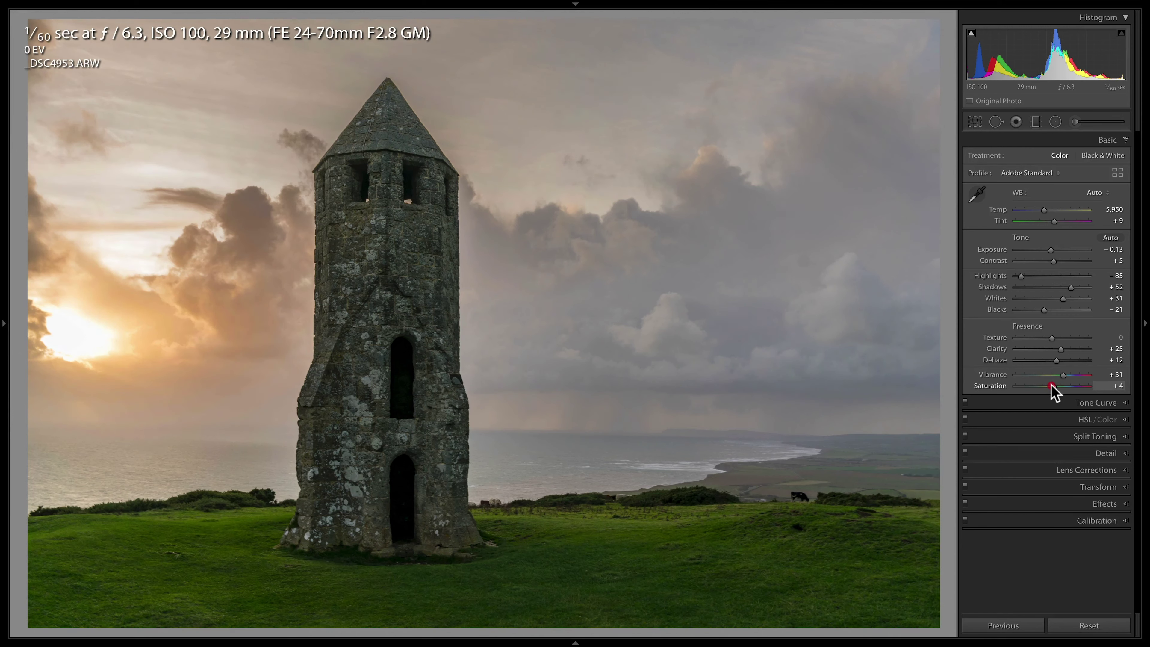
pyautogui.moveTo(1049, 385); pyautogui.dragTo(1052, 385)
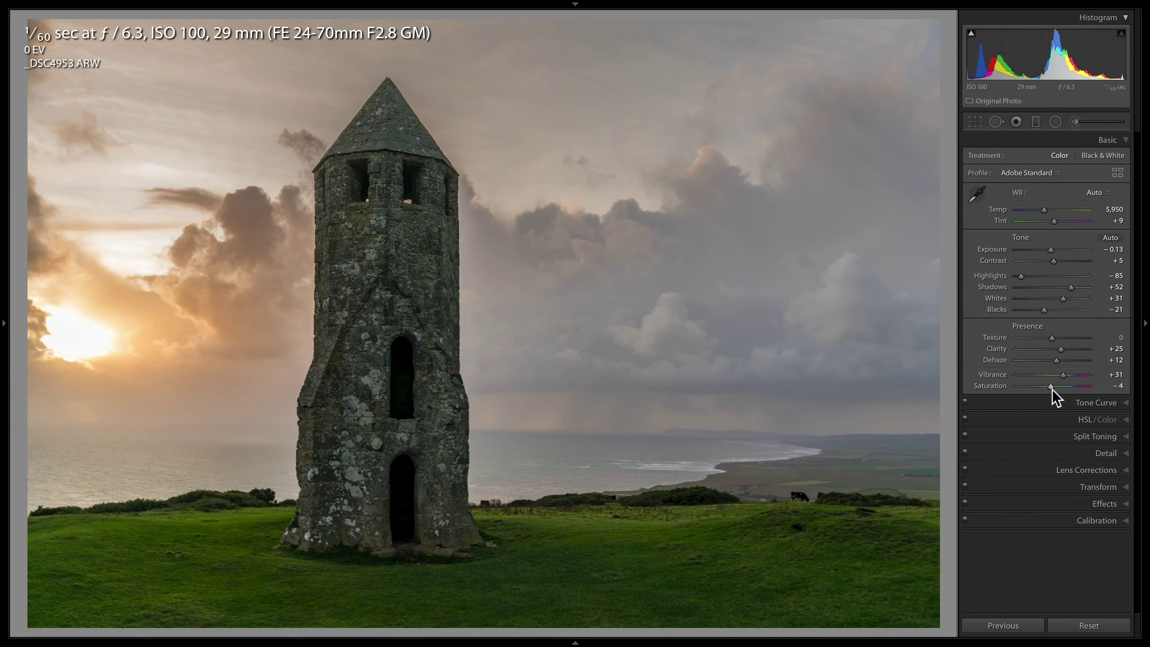
pyautogui.click(1049, 386)
pyautogui.moveTo(1049, 387); pyautogui.dragTo(1050, 386)
pyautogui.click(1070, 420)
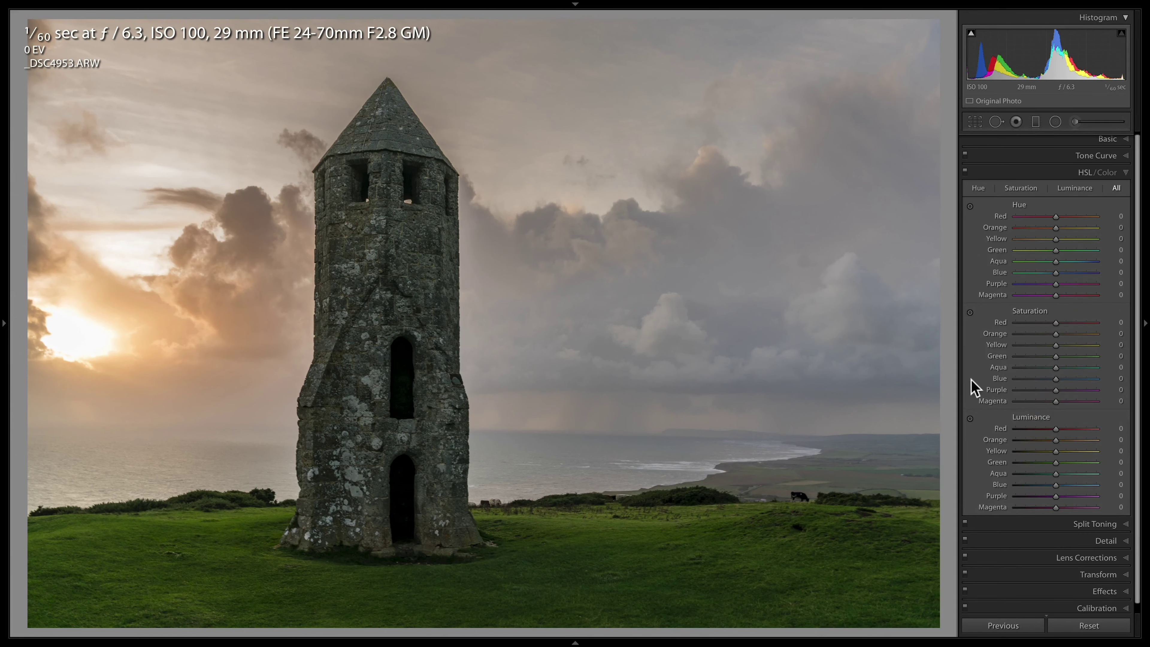
pyautogui.click(970, 312)
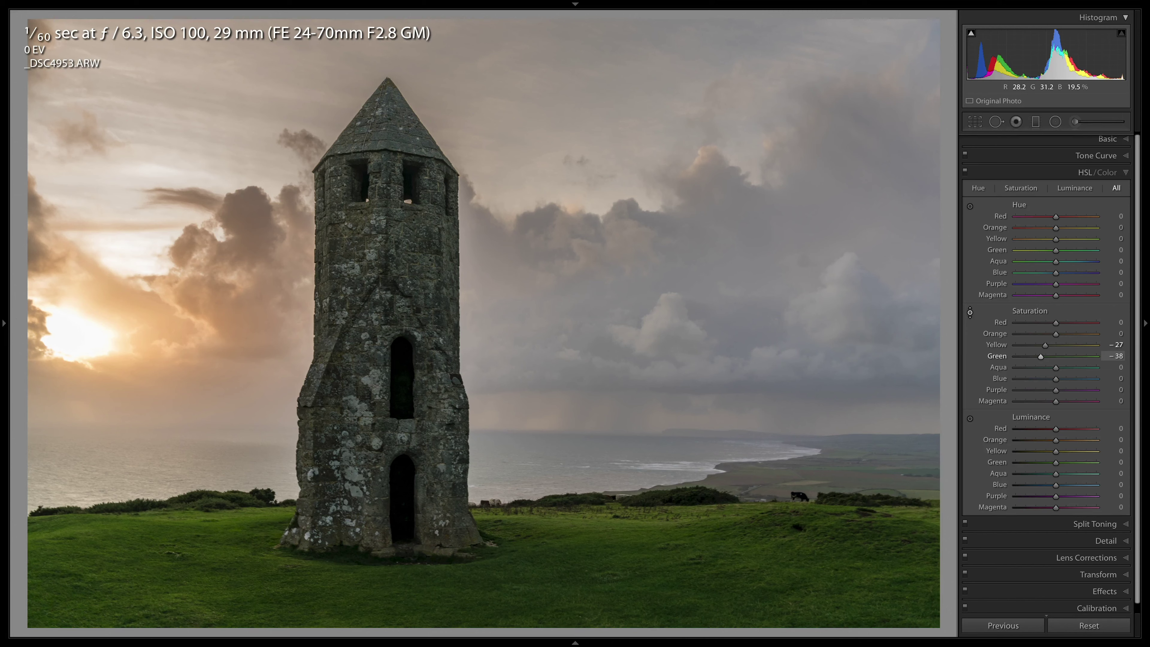
pyautogui.moveTo(635, 562); pyautogui.dragTo(634, 572)
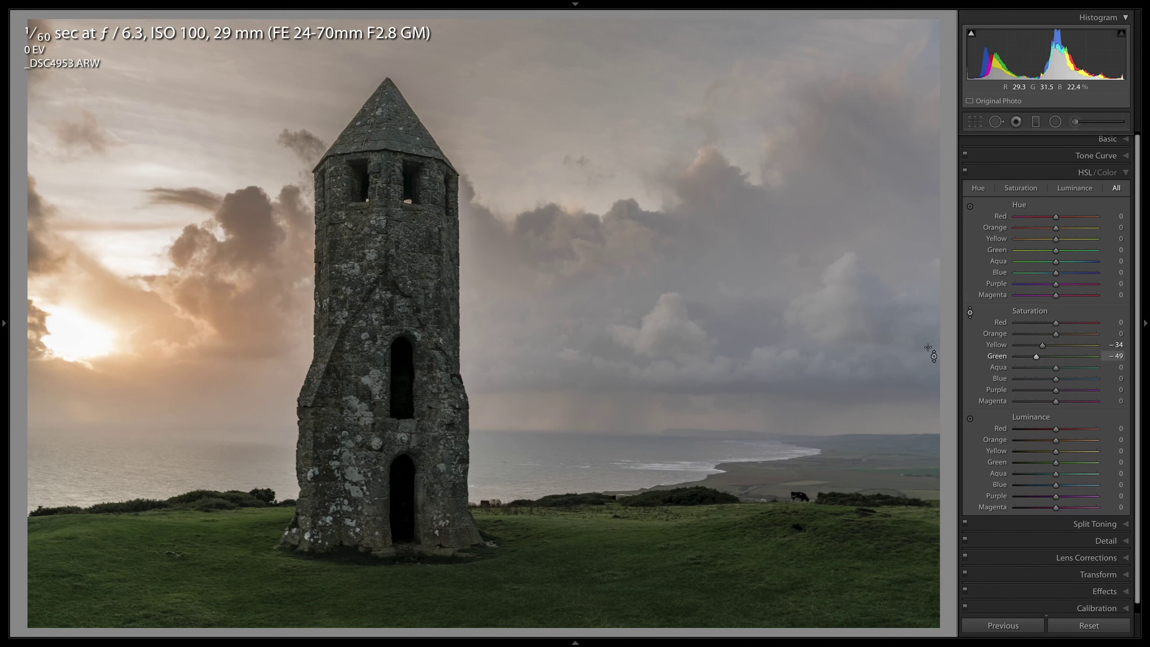
pyautogui.doubleClick(1027, 311)
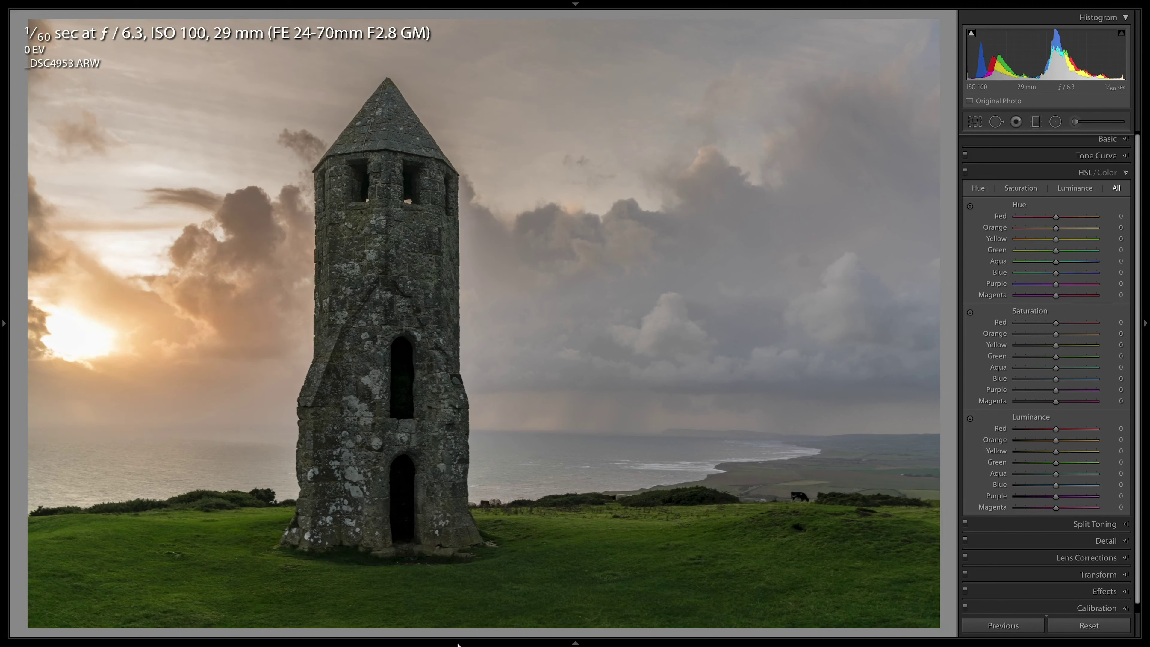
# Draw a horizontal graduated filter from the bottom edge up over the grass to the tower's base, with red overlay
pyautogui.press('m')
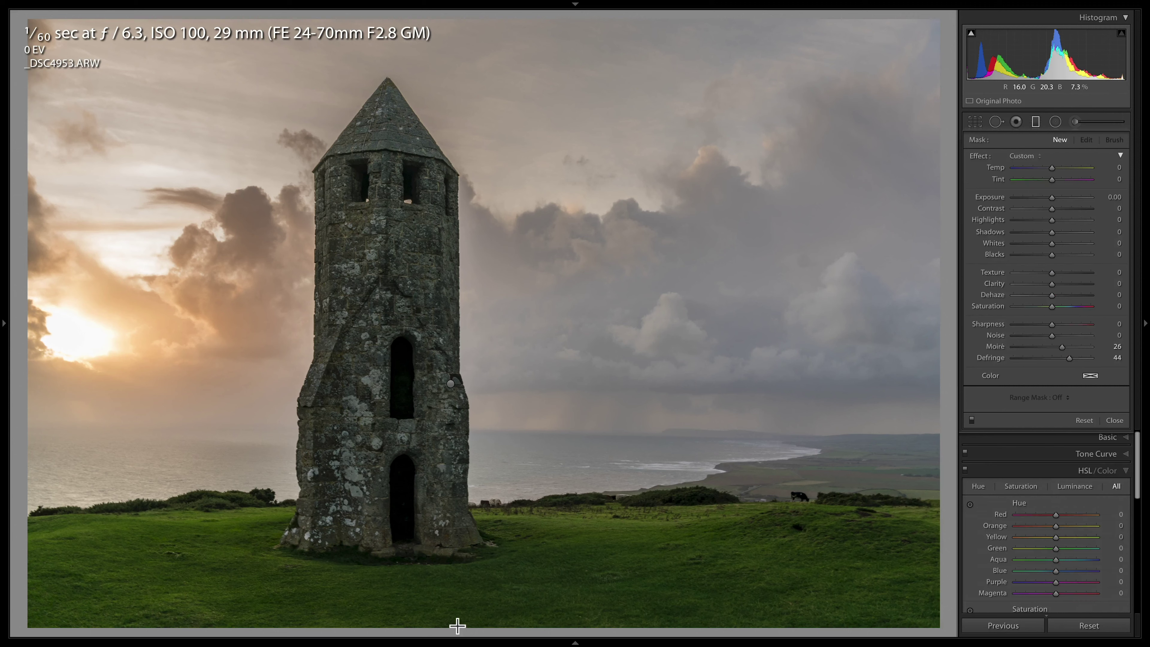
pyautogui.press('shift')
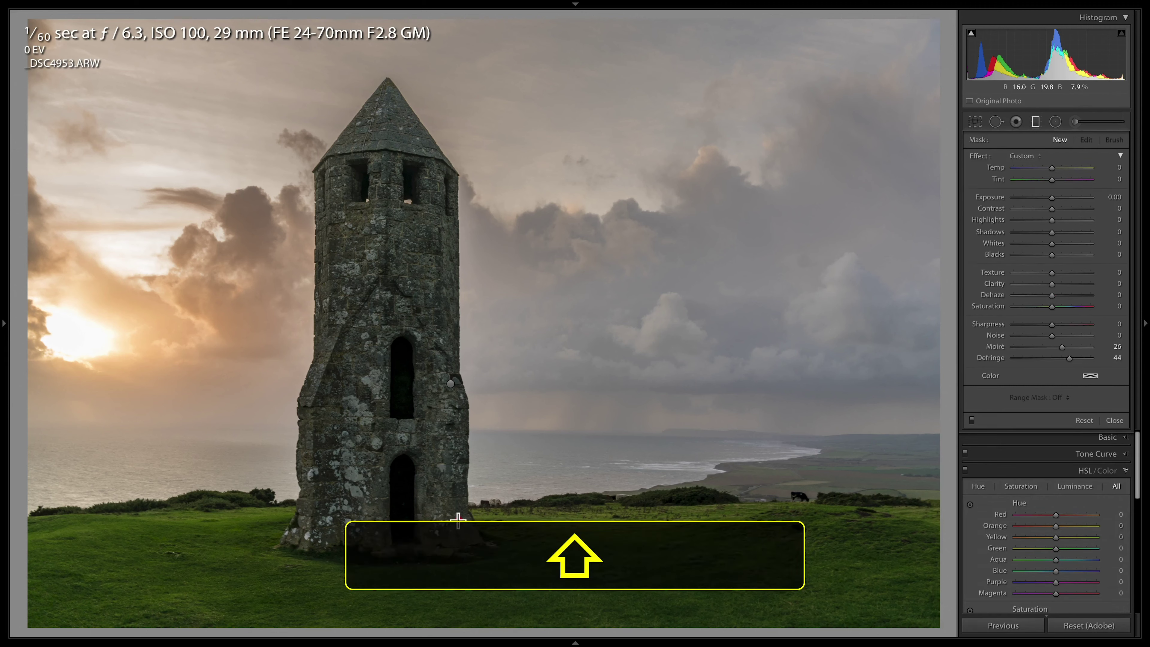
pyautogui.moveTo(458, 517); pyautogui.dragTo(459, 500)
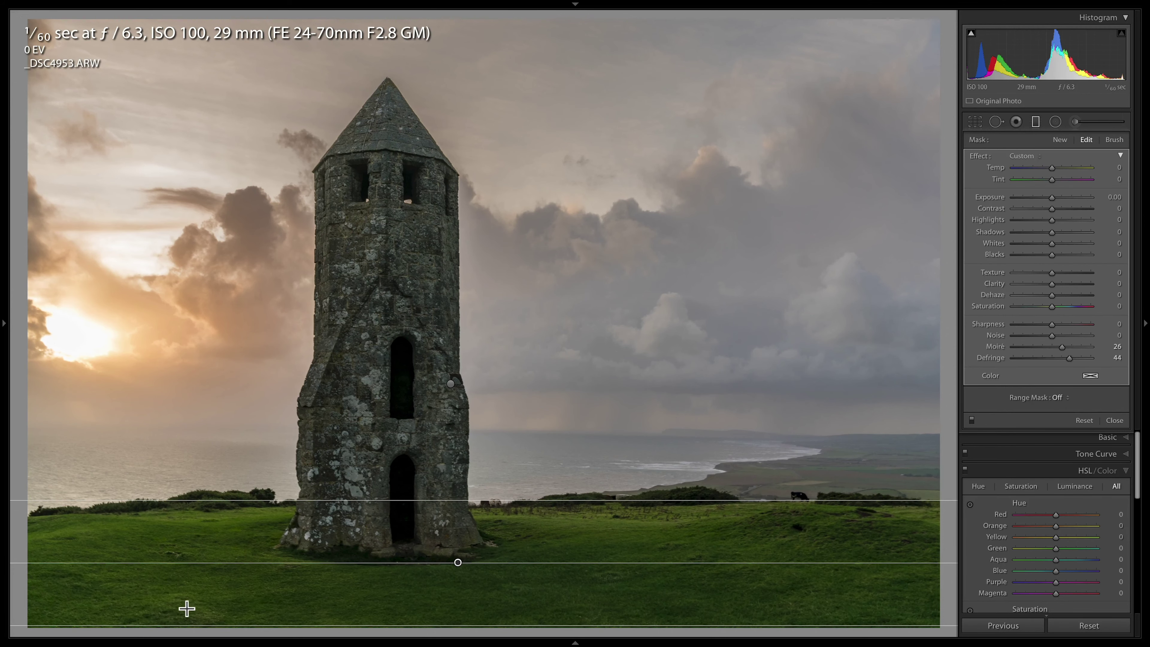
pyautogui.press('t')
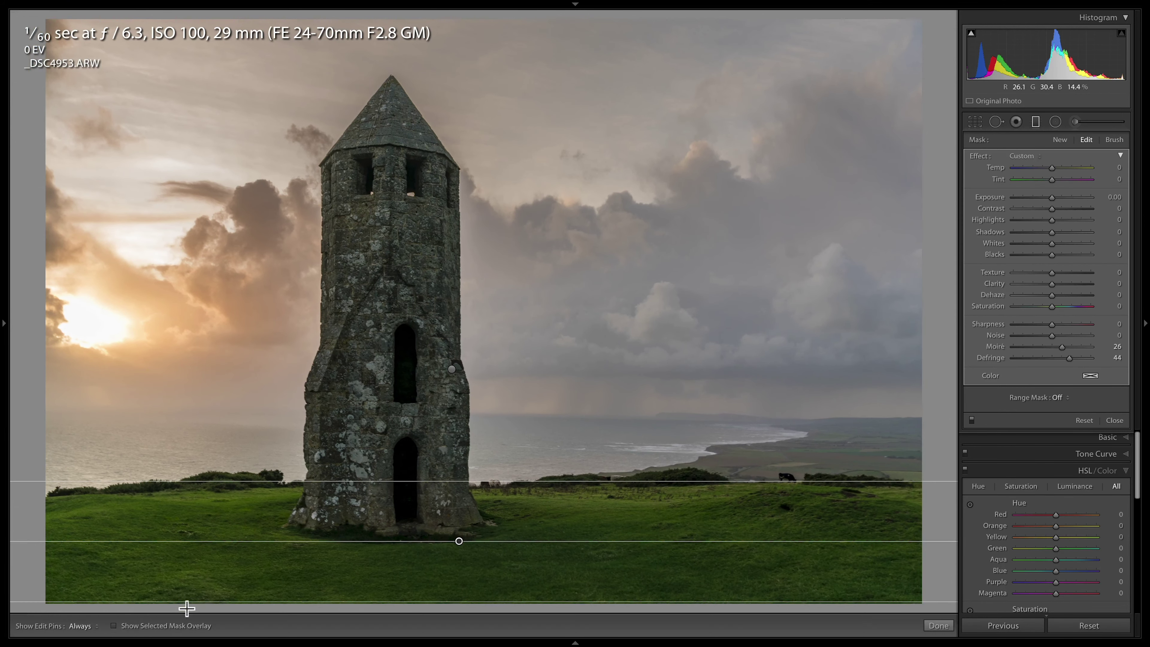
pyautogui.click(114, 626)
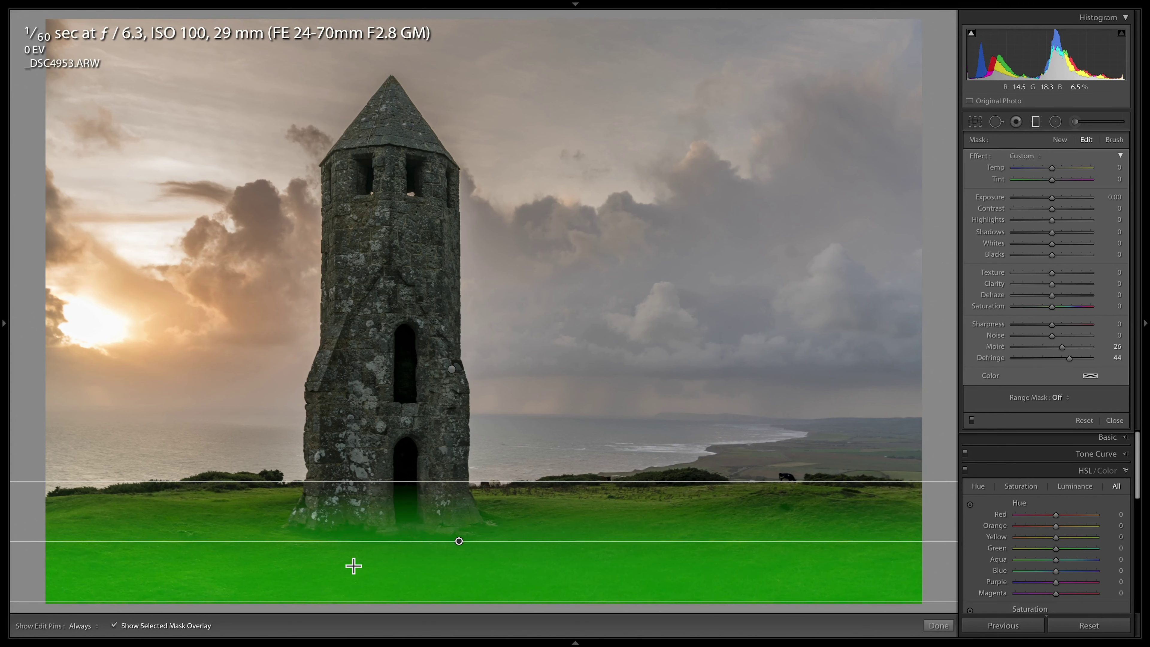
pyautogui.press('shift')
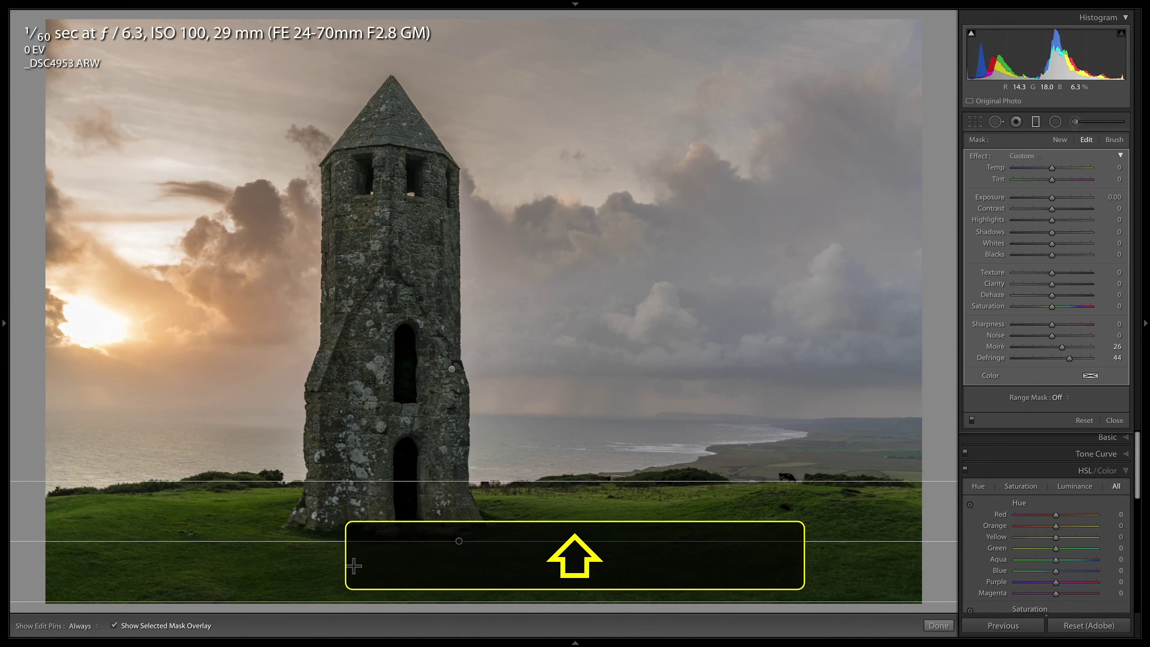
pyautogui.hotkey('shift', 'o')
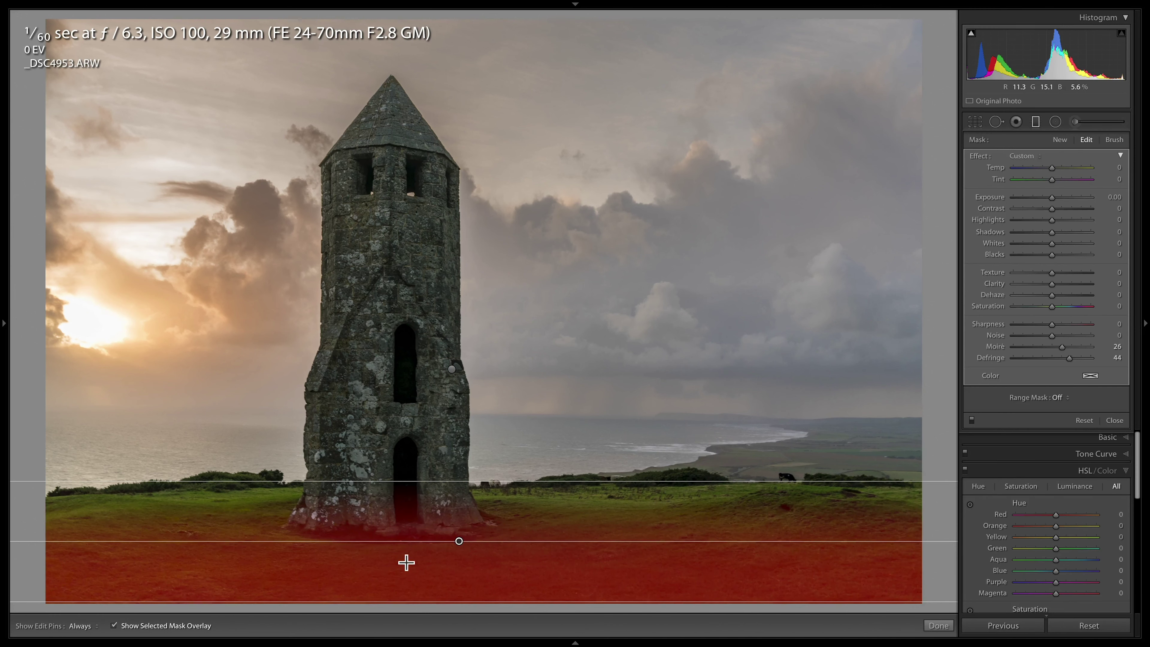
pyautogui.moveTo(419, 483); pyautogui.dragTo(411, 392)
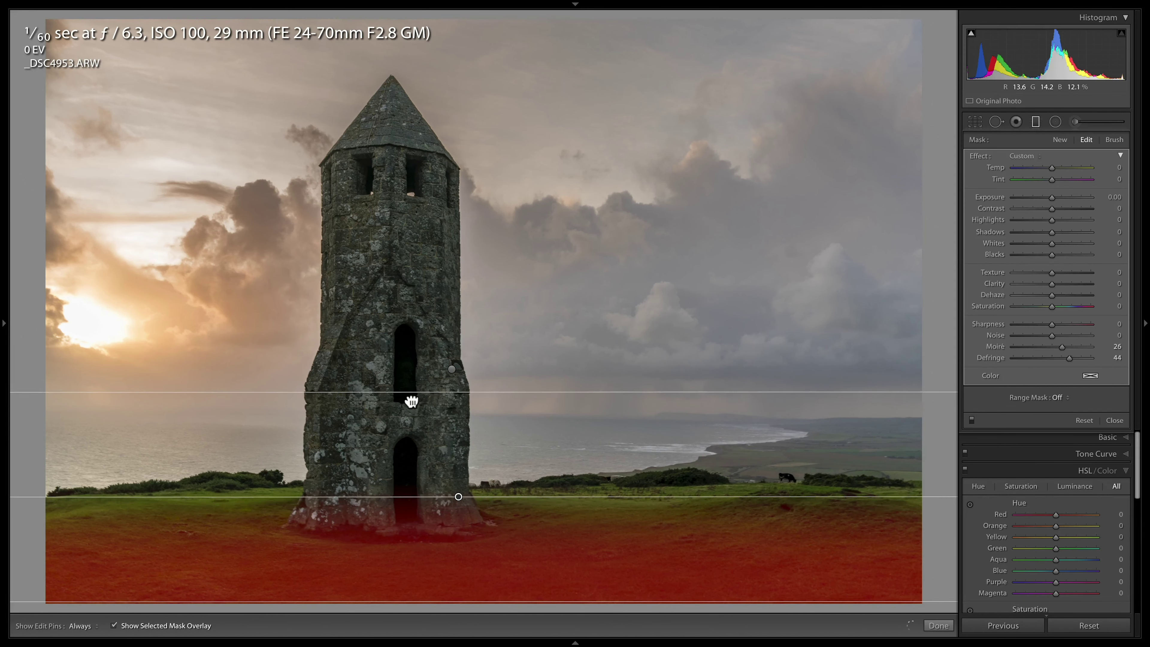
# Give the grass filter a Luminance range mask with Smoothness 68 and drop its Saturation to −99
pyautogui.click(1060, 403)
pyautogui.click(1070, 403)
pyautogui.click(1070, 404)
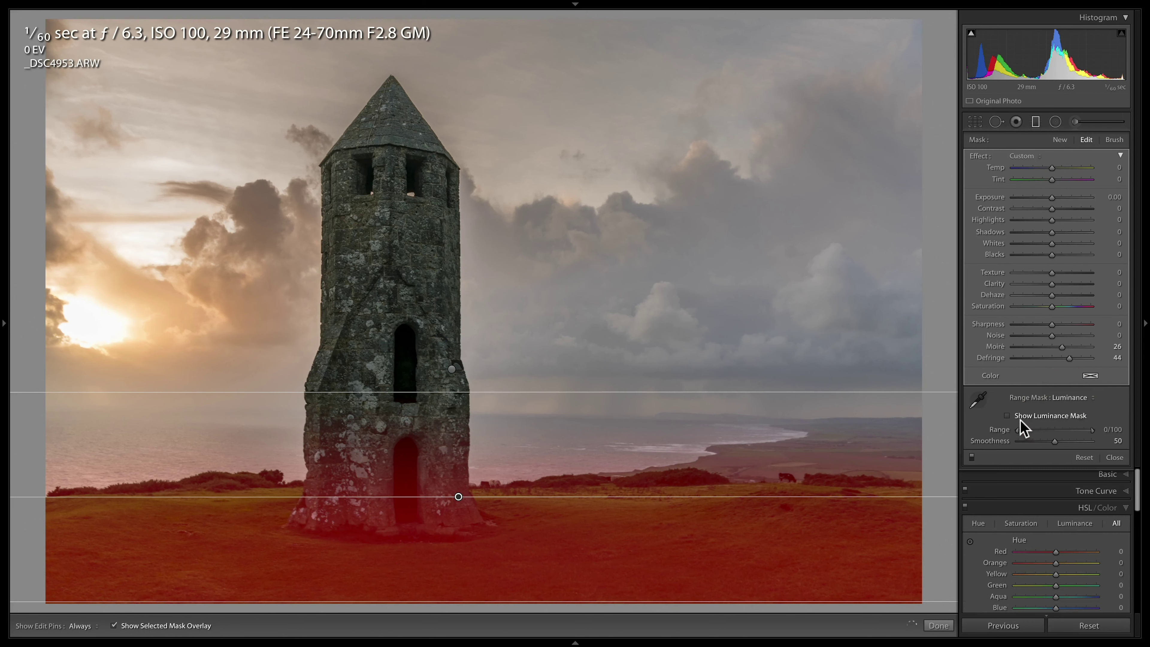
pyautogui.click(1030, 430)
pyautogui.moveTo(1030, 431); pyautogui.dragTo(1066, 443)
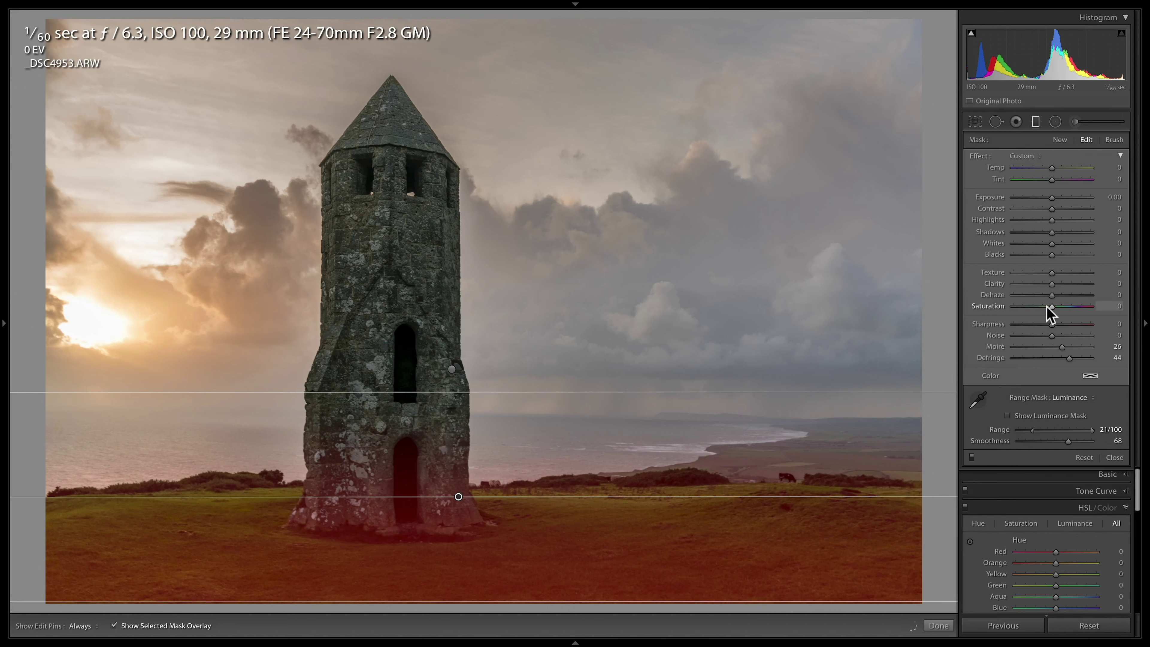
pyautogui.moveTo(1048, 307); pyautogui.dragTo(1014, 308)
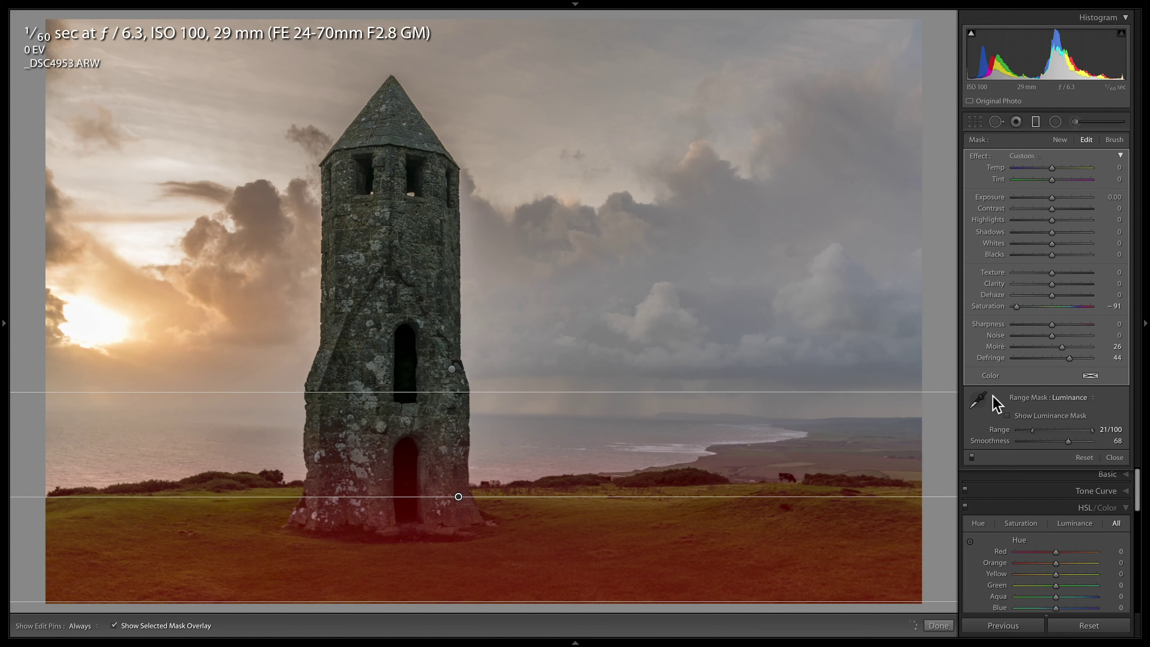
pyautogui.press('o')
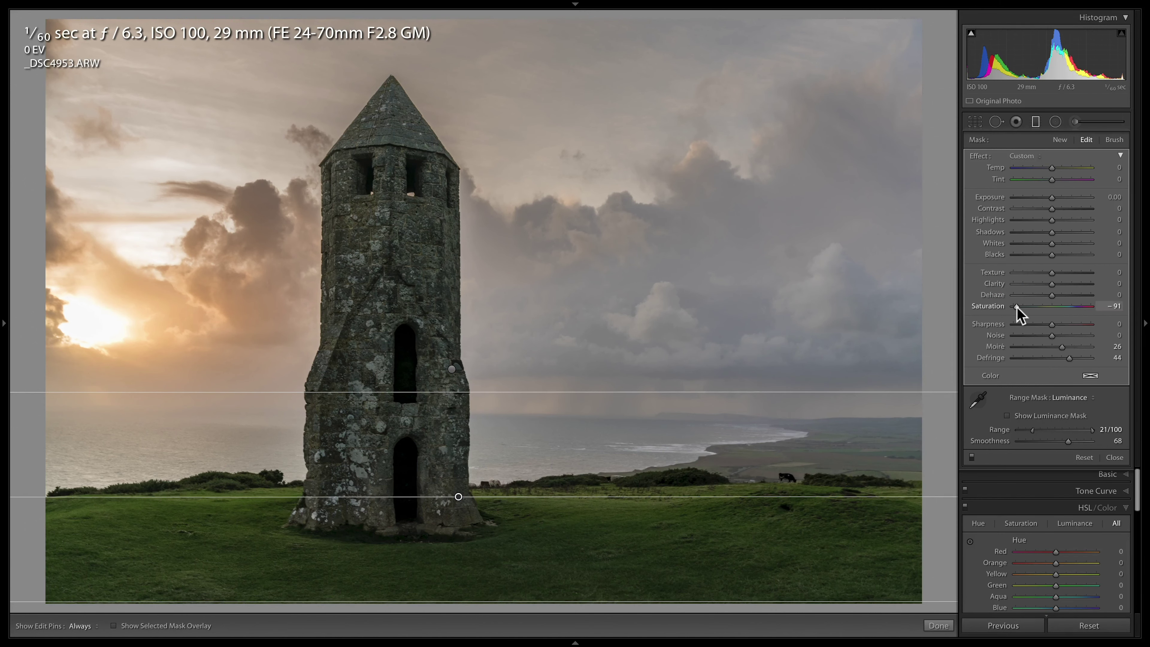
pyautogui.moveTo(1017, 308); pyautogui.dragTo(1015, 308)
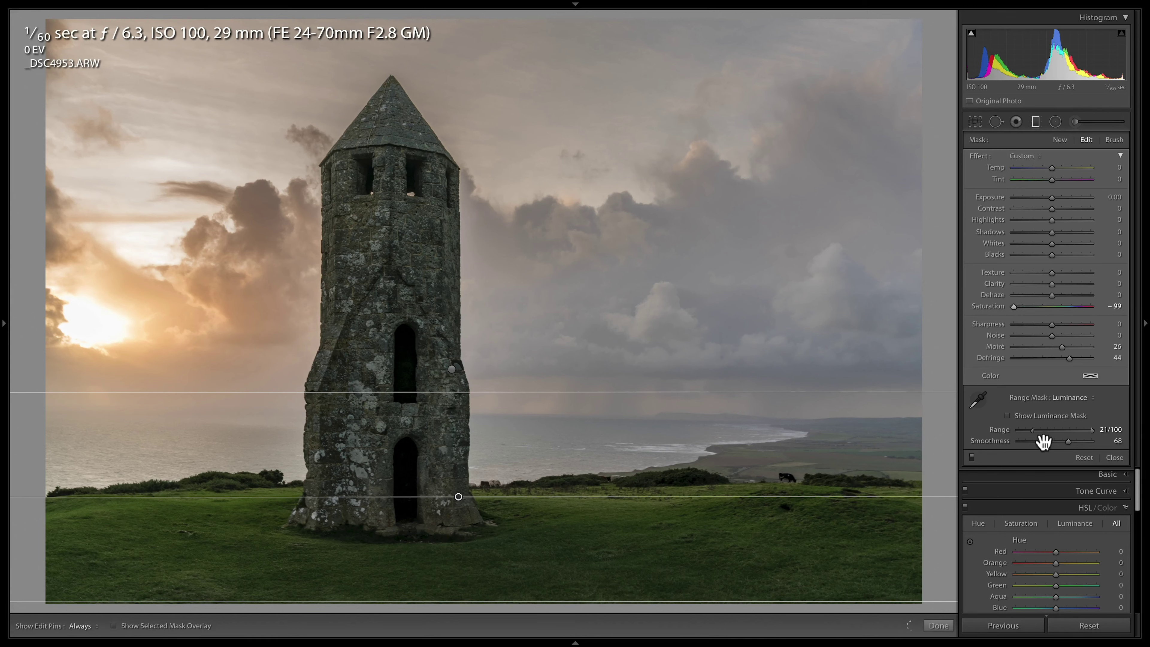
# Widen the luminance range to 0/100, move the grass gradient higher, and hide the overlay
pyautogui.click(1007, 415)
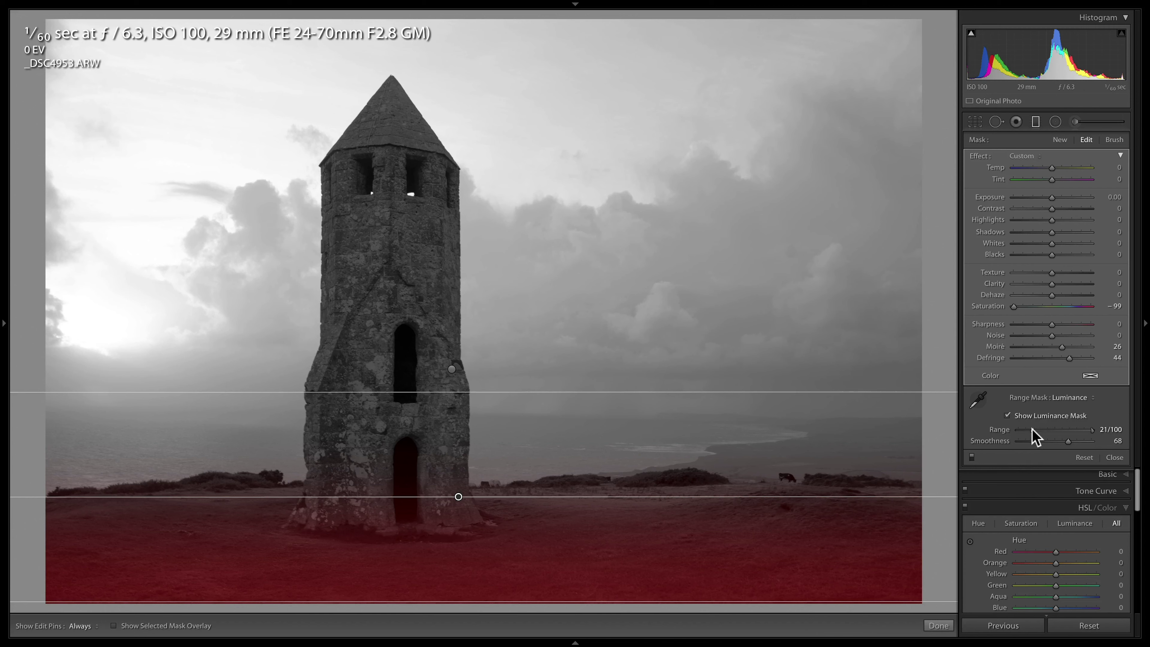
pyautogui.moveTo(1033, 430); pyautogui.dragTo(1012, 429)
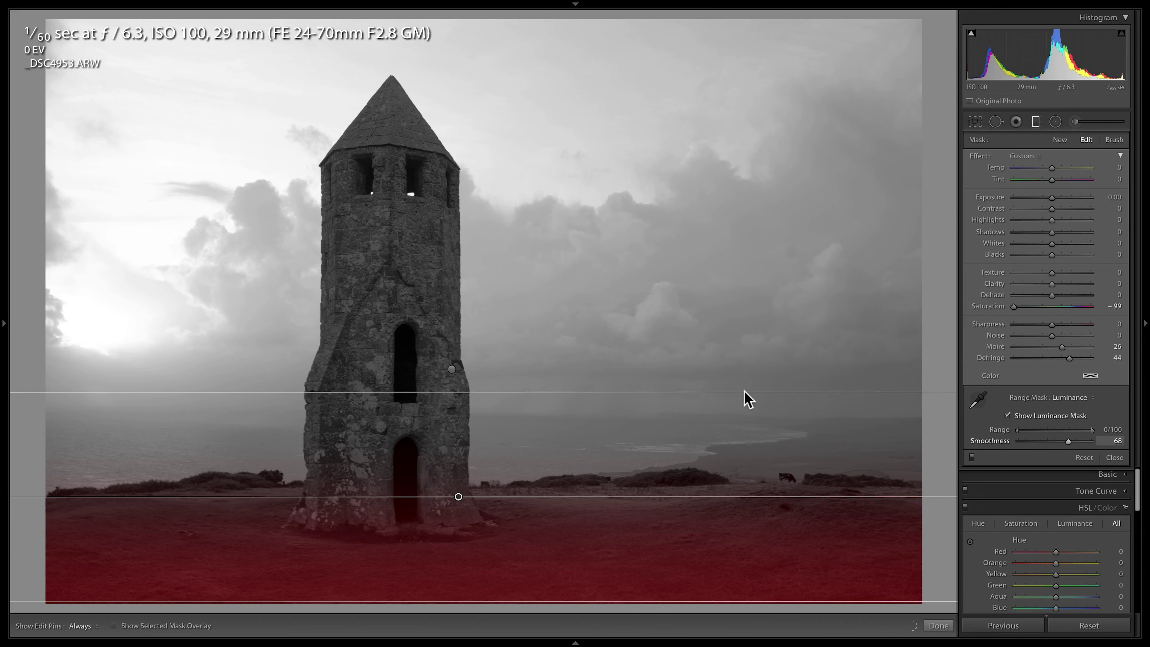
pyautogui.moveTo(745, 393); pyautogui.dragTo(745, 374)
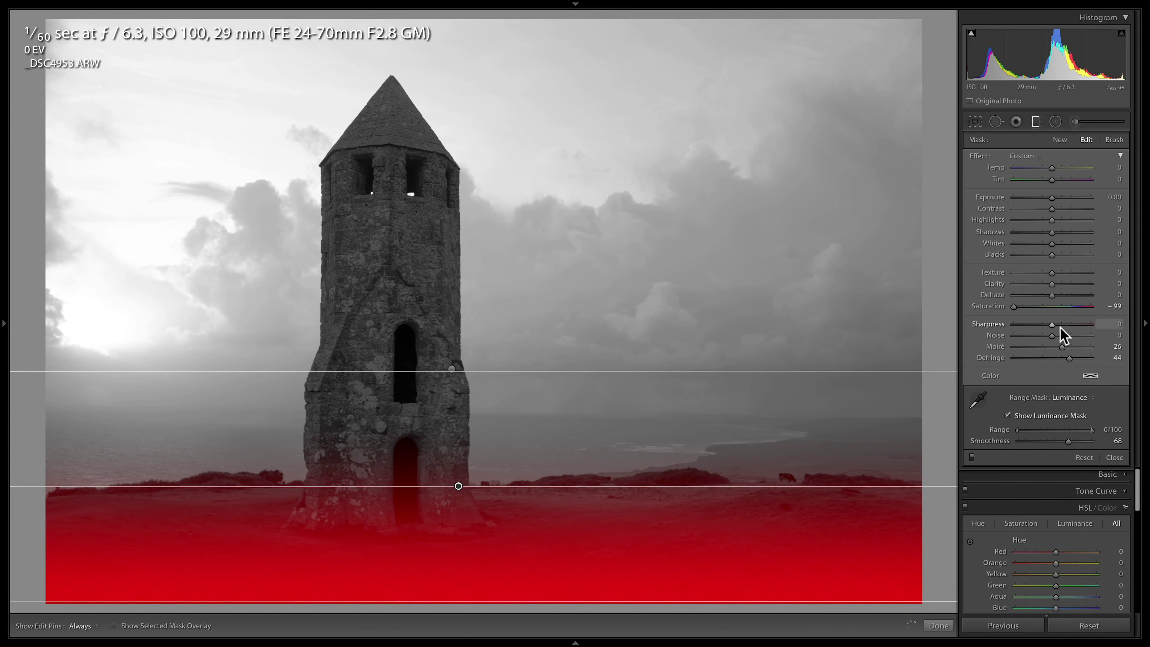
pyautogui.click(1007, 415)
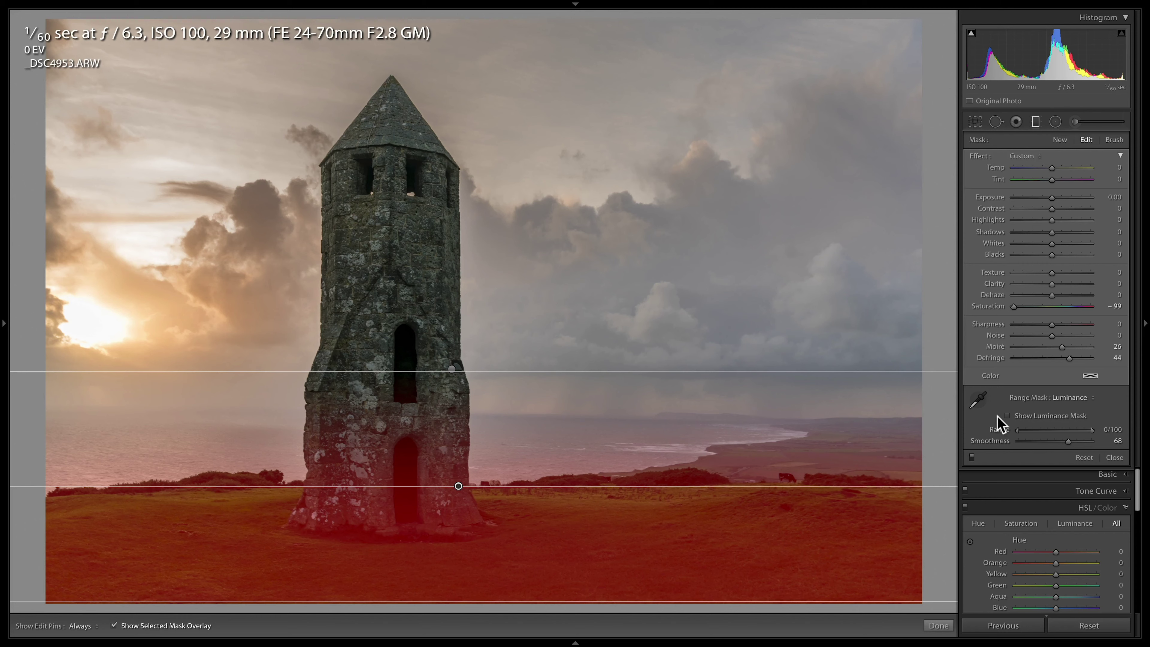
pyautogui.press('o')
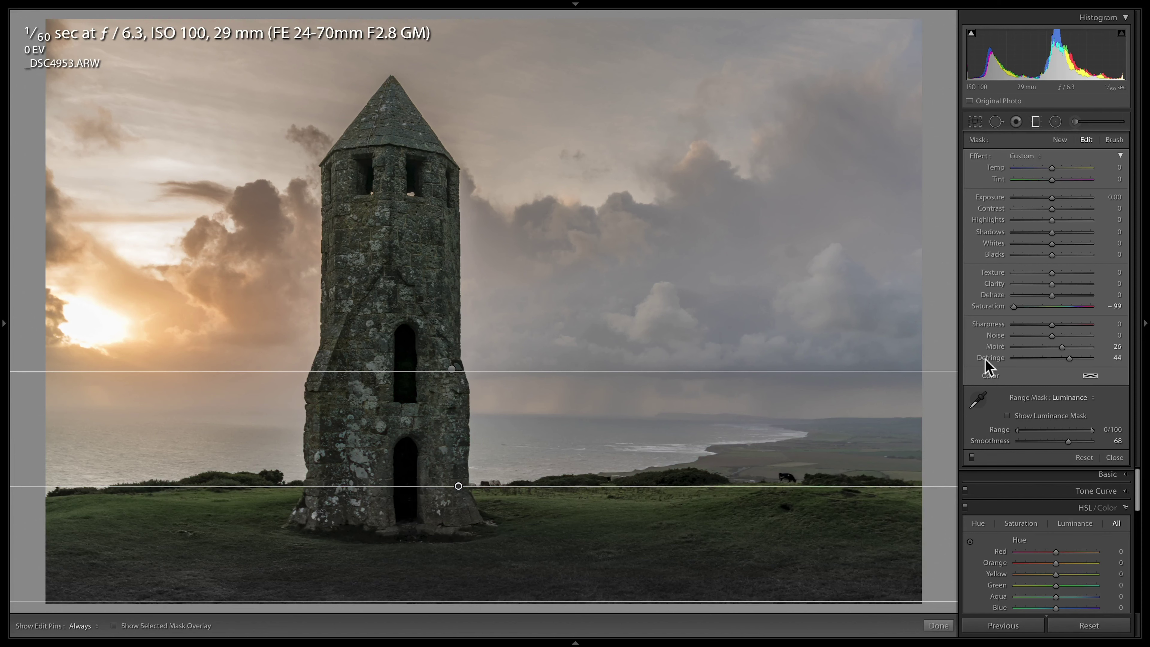
# Set the grass filter to Exposure -0.13 and Highlights -29, check its luminance mask, then close it
pyautogui.moveTo(1043, 196); pyautogui.dragTo(1043, 196)
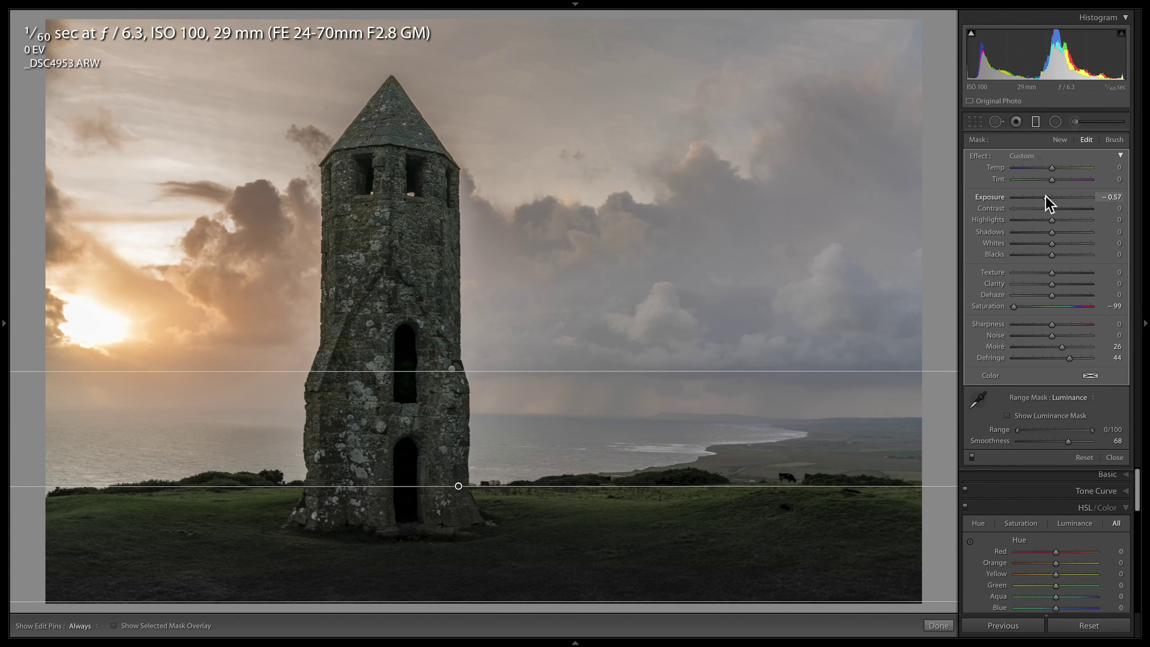
pyautogui.moveTo(1045, 198); pyautogui.dragTo(1049, 201)
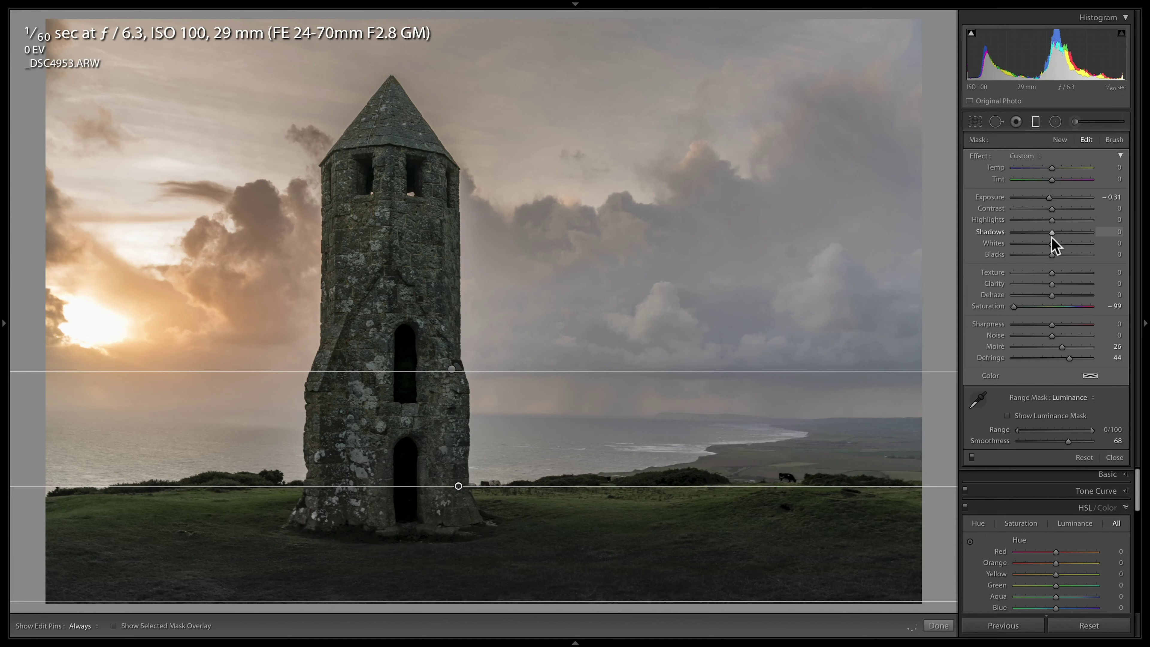
pyautogui.moveTo(1050, 198); pyautogui.dragTo(1039, 220)
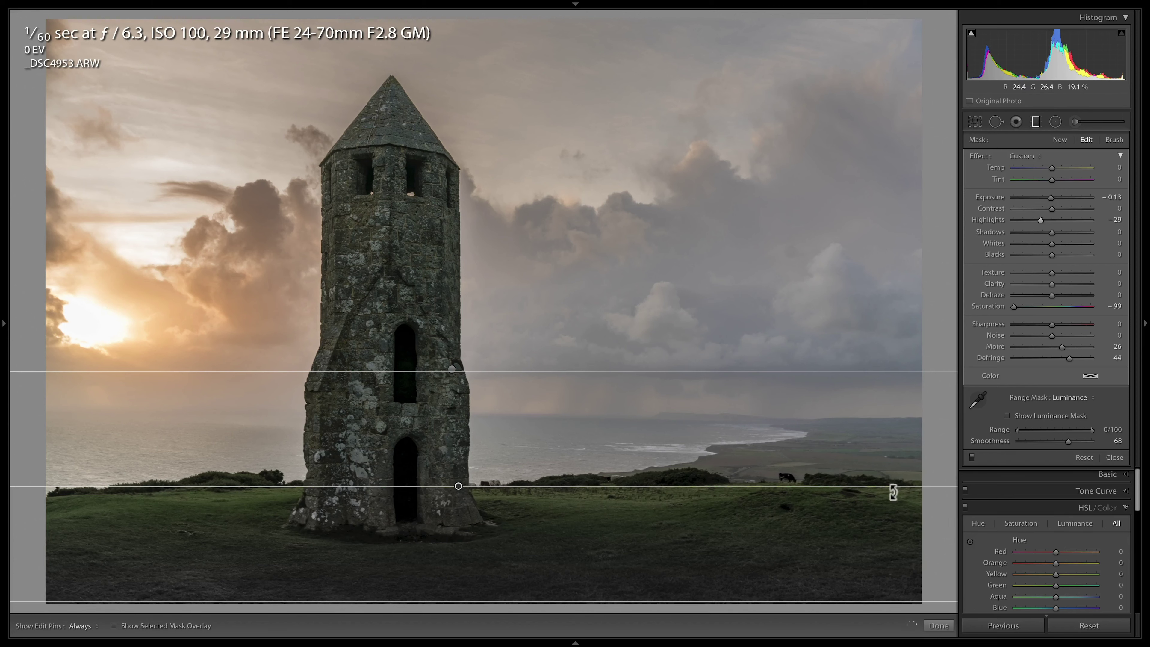
pyautogui.click(1006, 416)
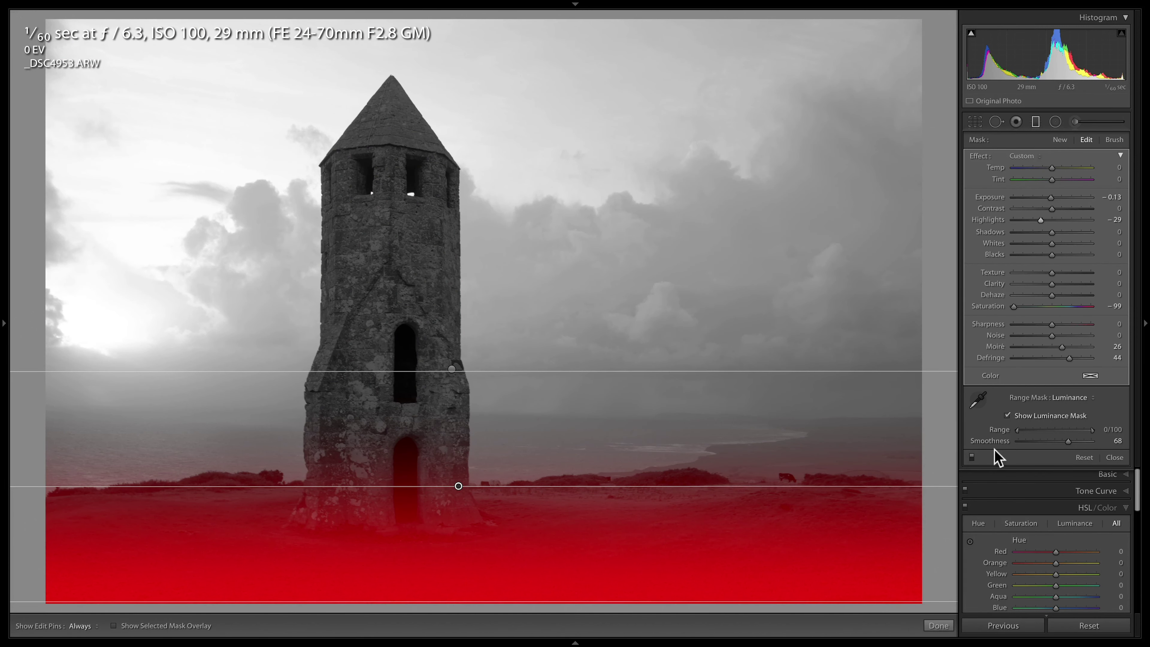
pyautogui.click(1111, 458)
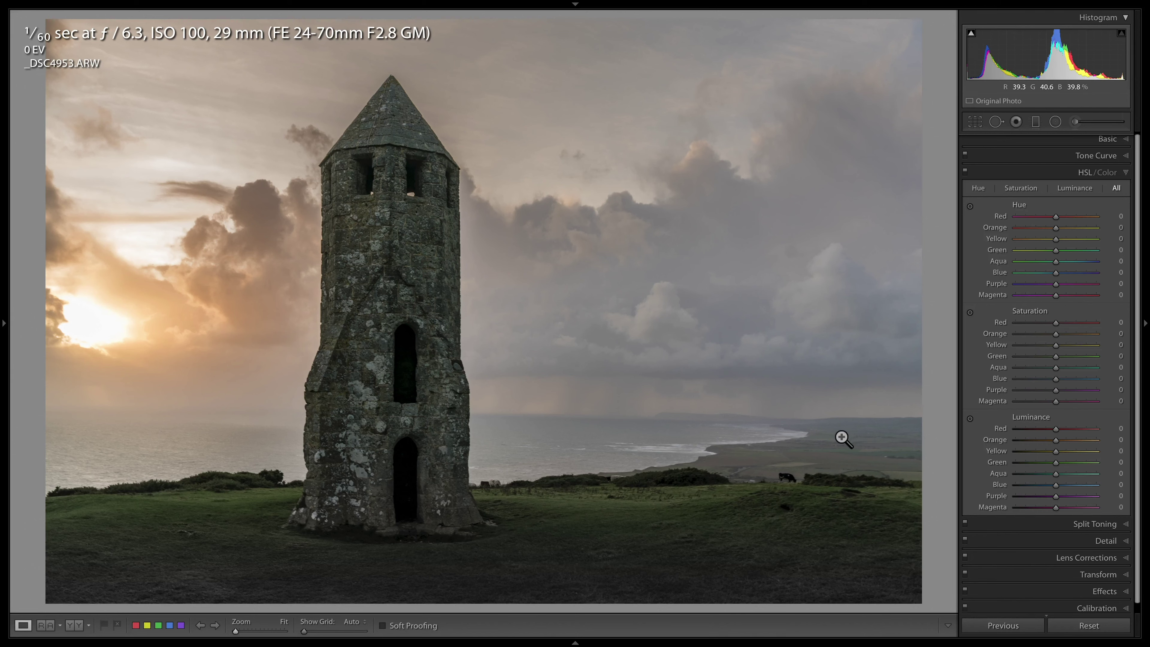
# Draw a radial filter ellipse, resize it, and place it over the clouds and sea right of the tower
pyautogui.press('shift')
pyautogui.hotkey('shift', 'm')
pyautogui.moveTo(500, 366); pyautogui.dragTo(829, 421)
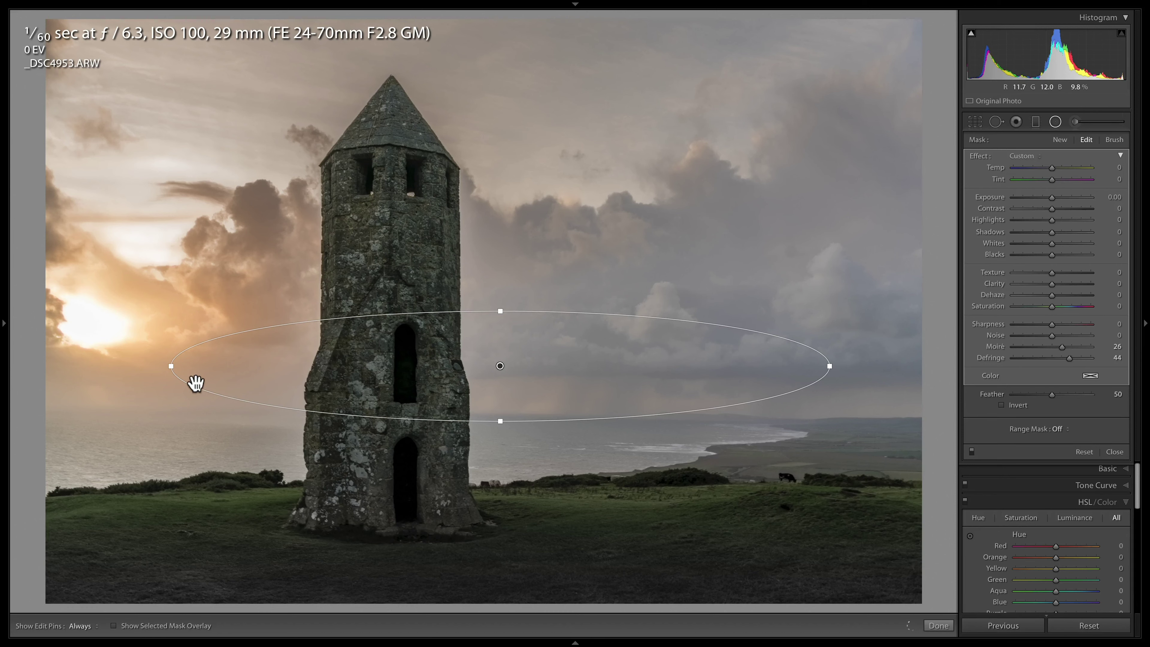
pyautogui.moveTo(500, 421); pyautogui.dragTo(512, 448)
pyautogui.press('alt')
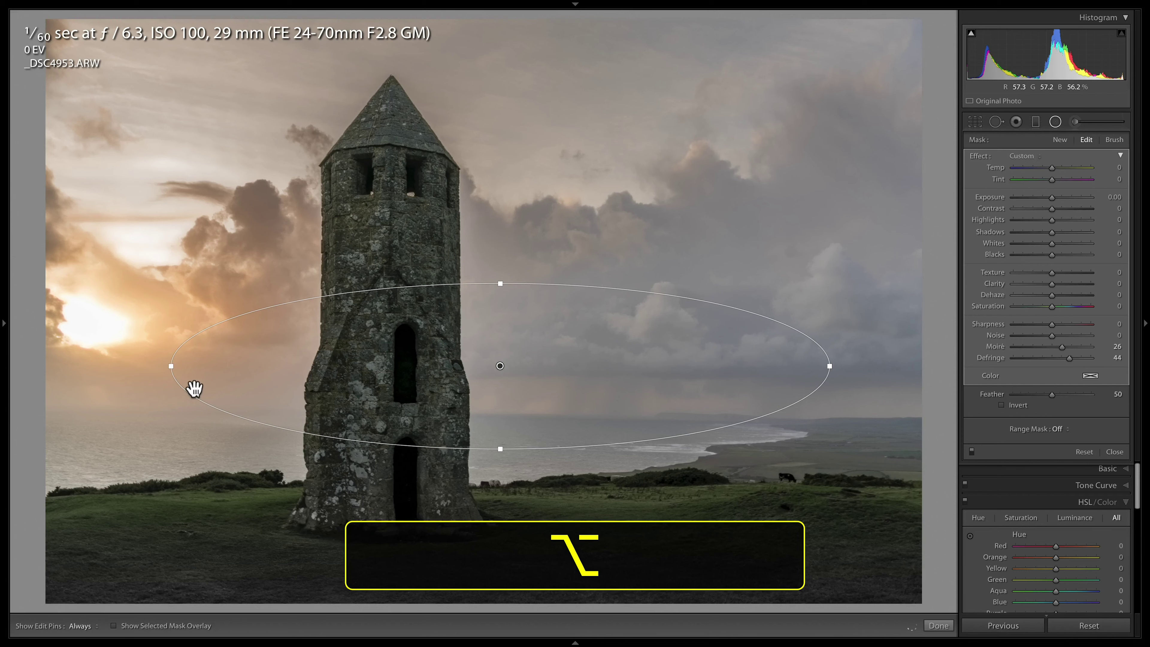
pyautogui.moveTo(169, 366); pyautogui.dragTo(344, 366)
pyautogui.moveTo(560, 375); pyautogui.dragTo(700, 406)
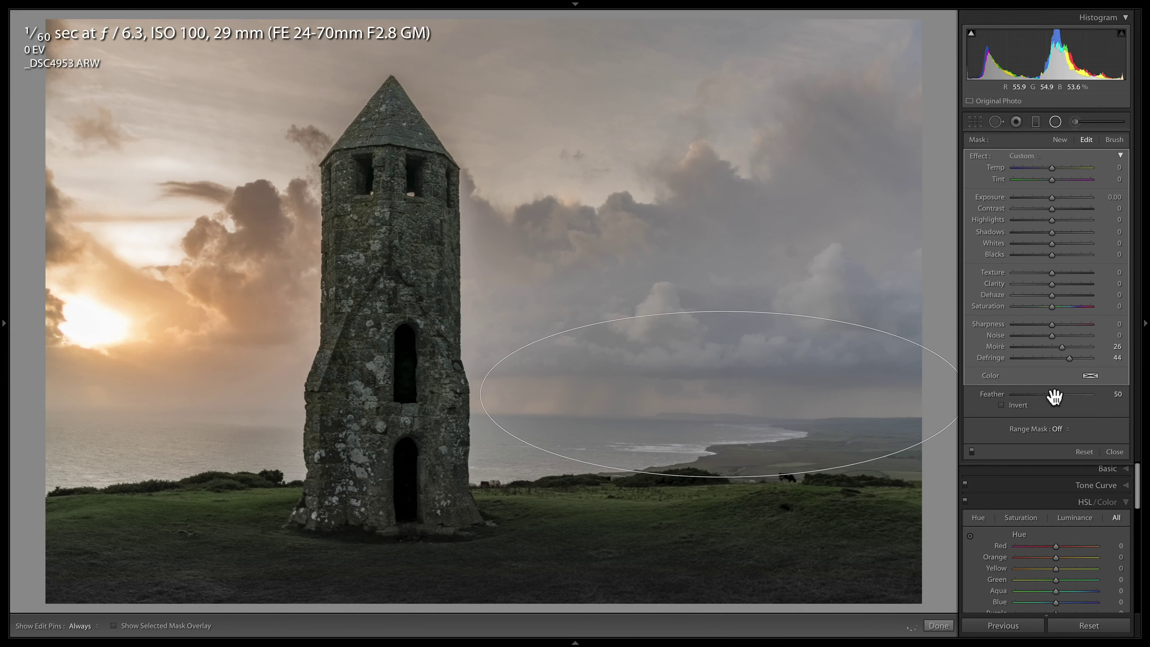
# Set the radial filter's Feather to 67 and stretch the ellipse up over the clouds
pyautogui.moveTo(1053, 395); pyautogui.dragTo(1068, 396)
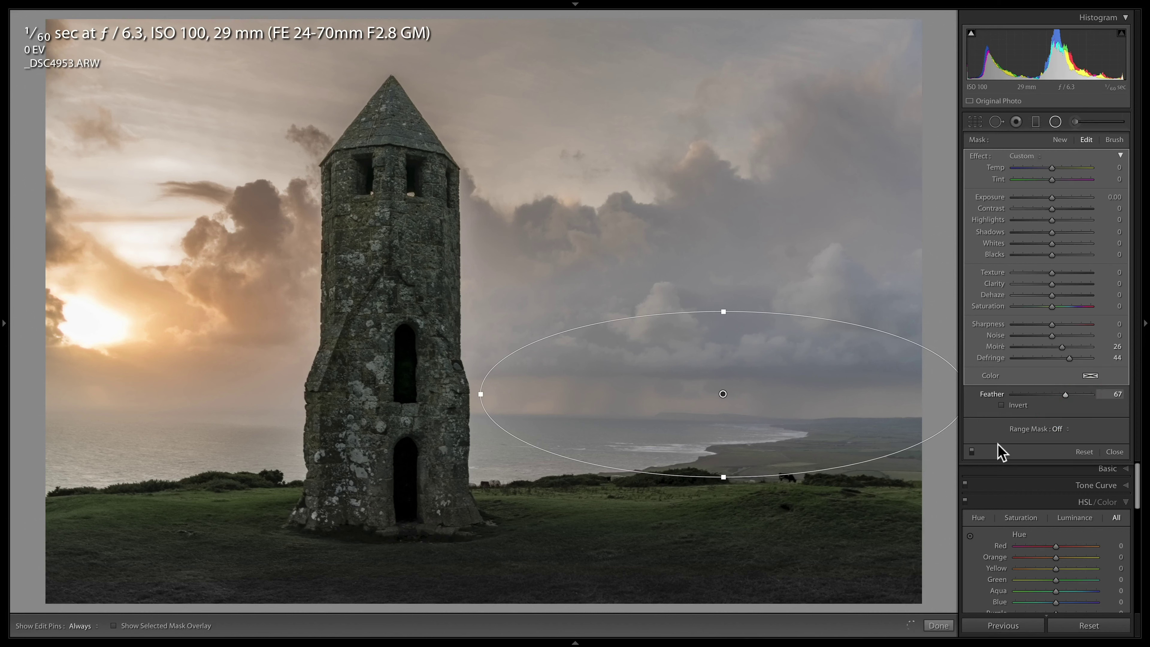
pyautogui.press('o')
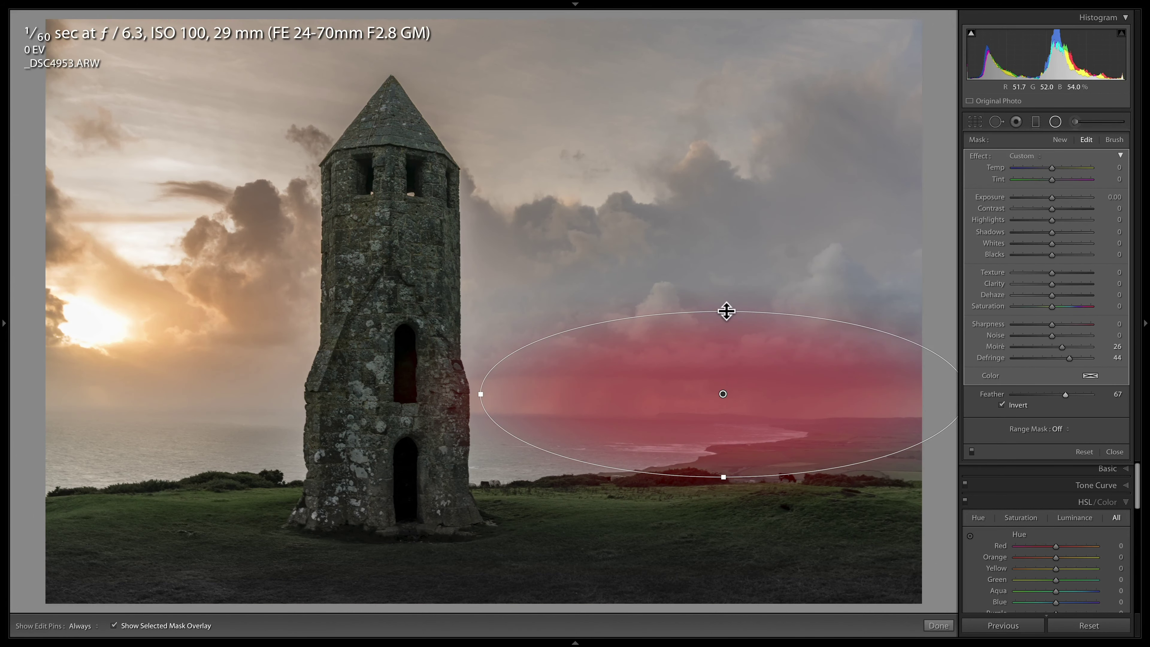
pyautogui.press('alt')
pyautogui.moveTo(724, 308); pyautogui.dragTo(708, 143)
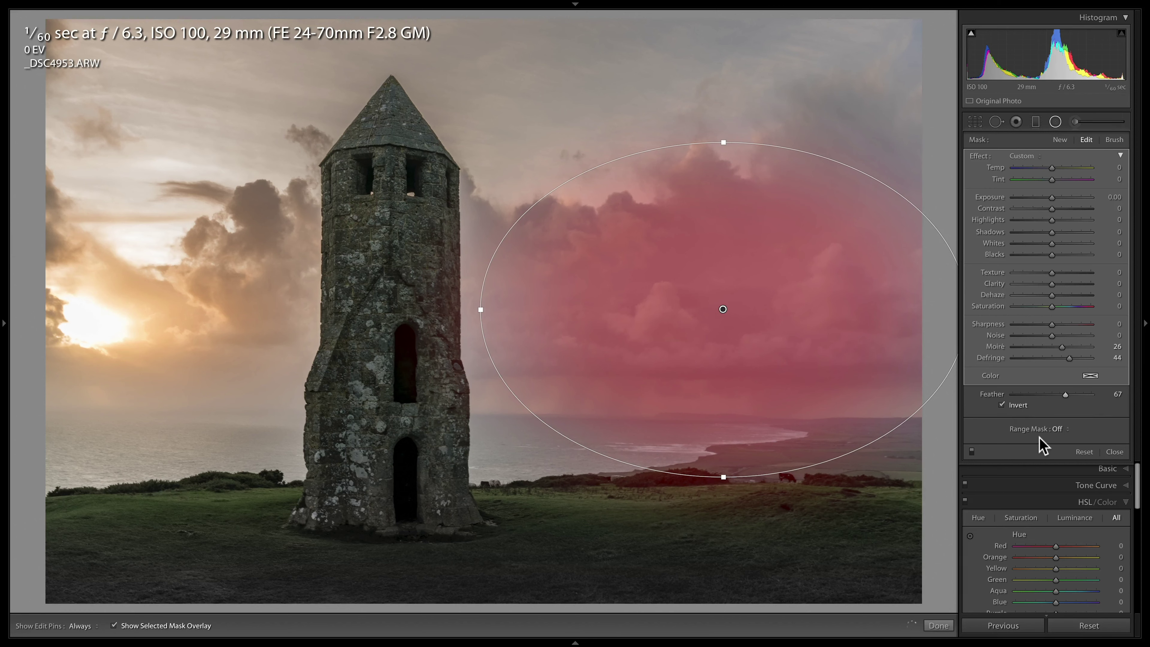
pyautogui.press('o')
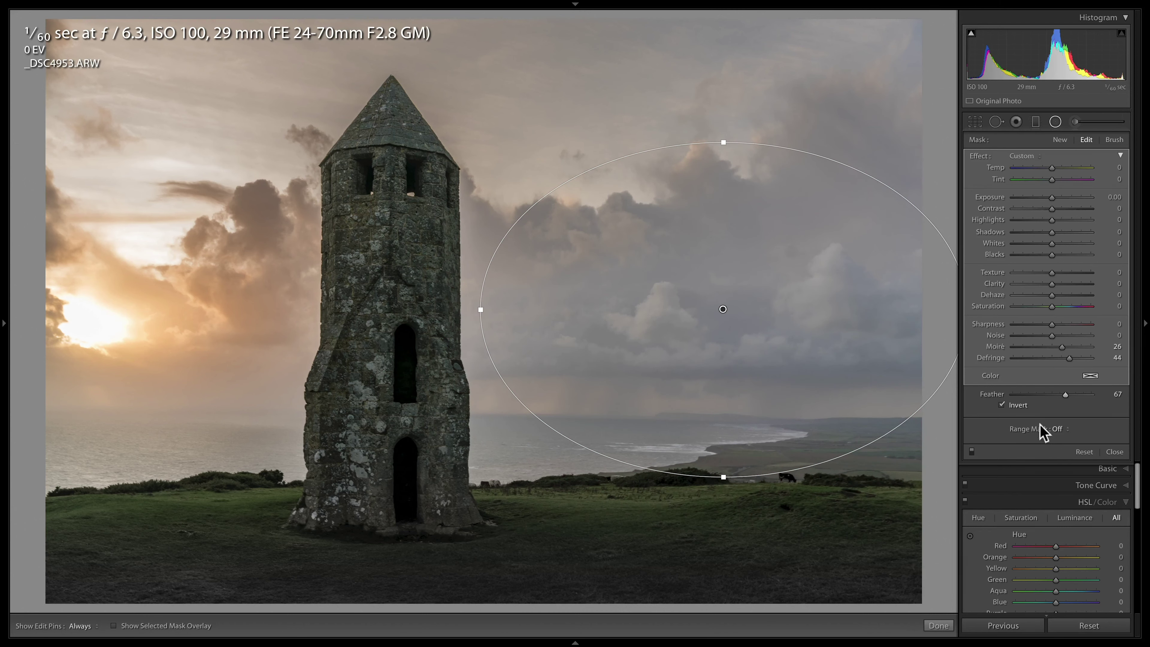
# Lower the radial filter's Exposure to -0.40 and raise its Dehaze to 8
pyautogui.click(1118, 197)
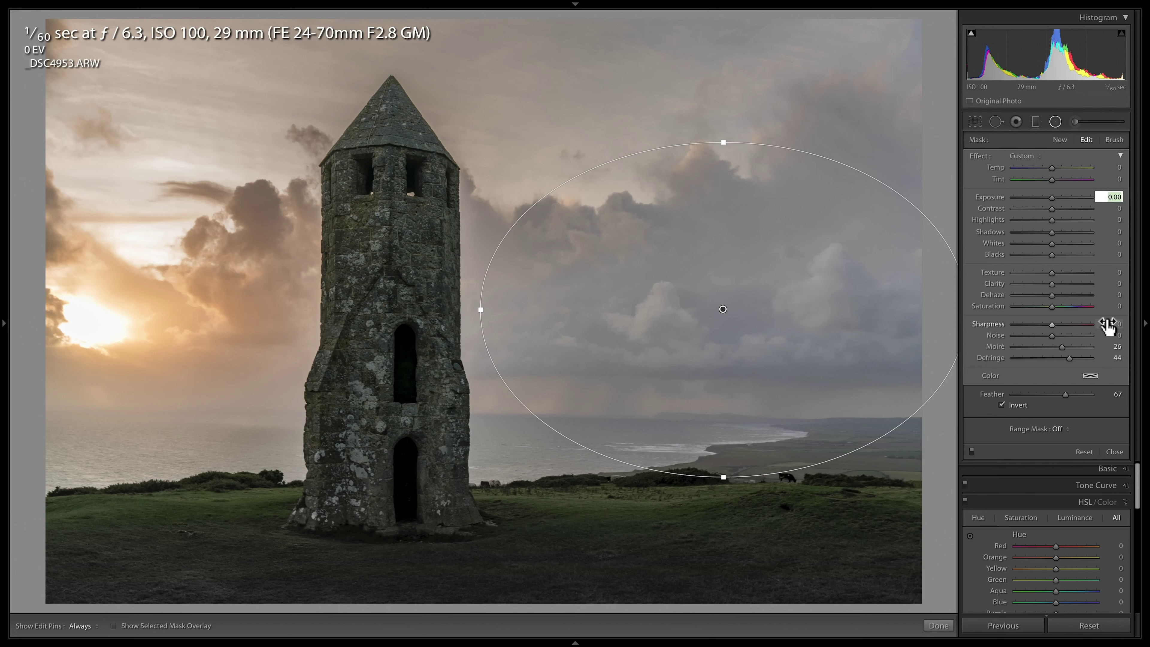
pyautogui.press('Down')
pyautogui.press('Down')
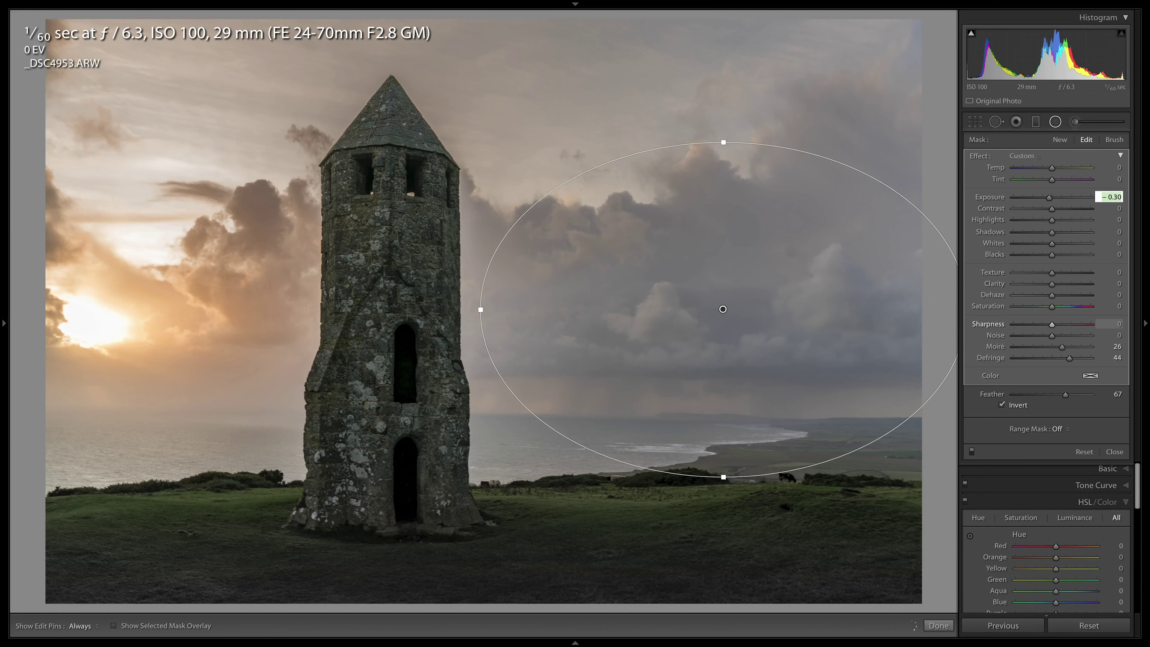
pyautogui.press('Down')
pyautogui.click(1123, 295)
pyautogui.press('Up')
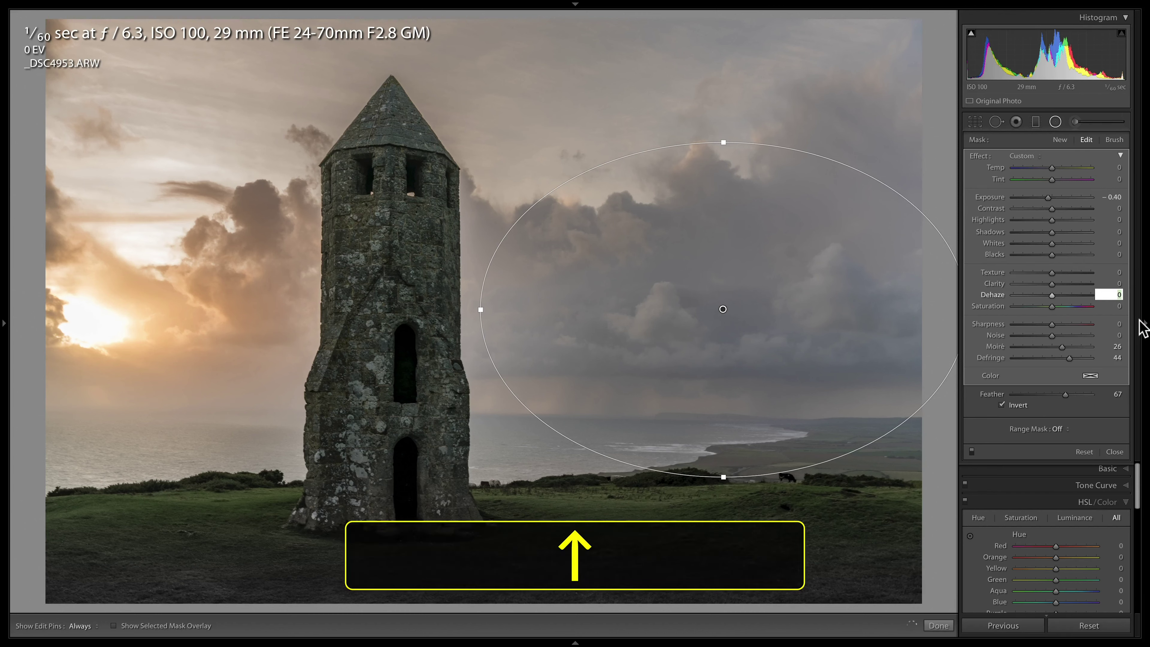
pyautogui.press('Up')
pyautogui.press('Up')
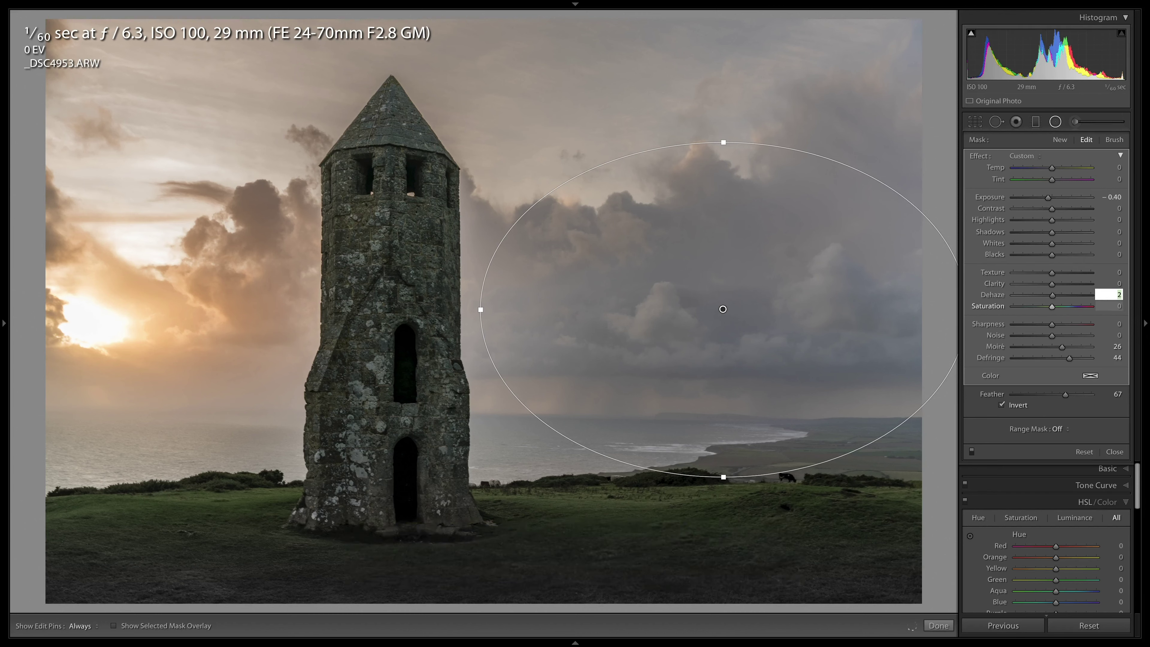
pyautogui.press('Up')
pyautogui.press('Up')
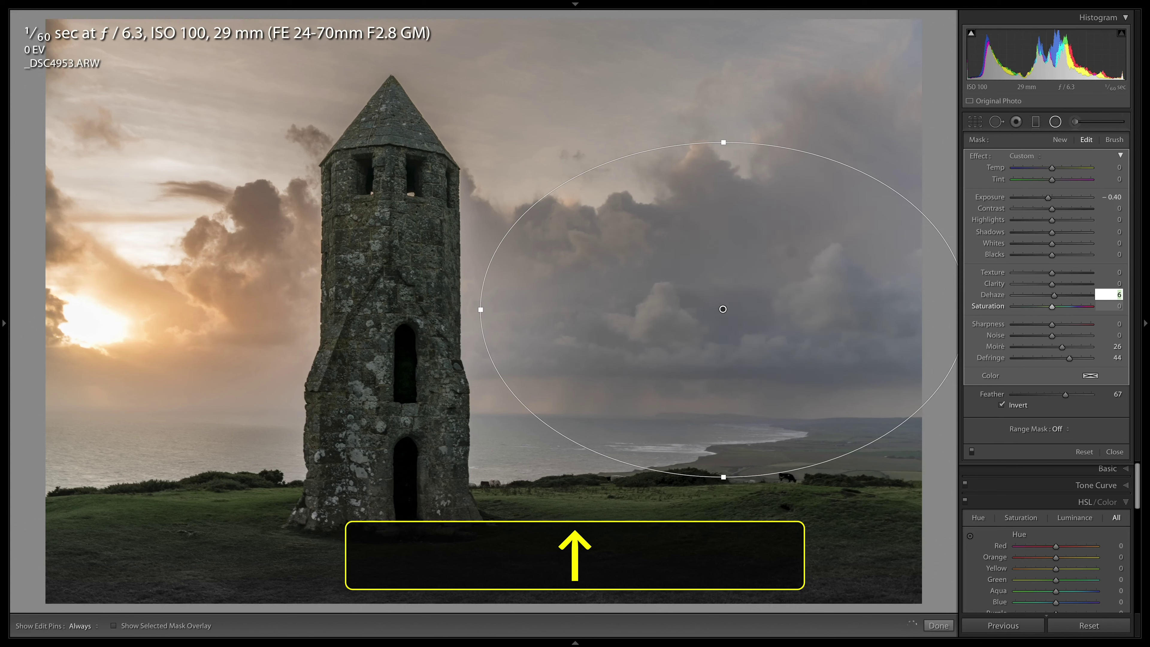
pyautogui.press('Up')
pyautogui.press('Up')
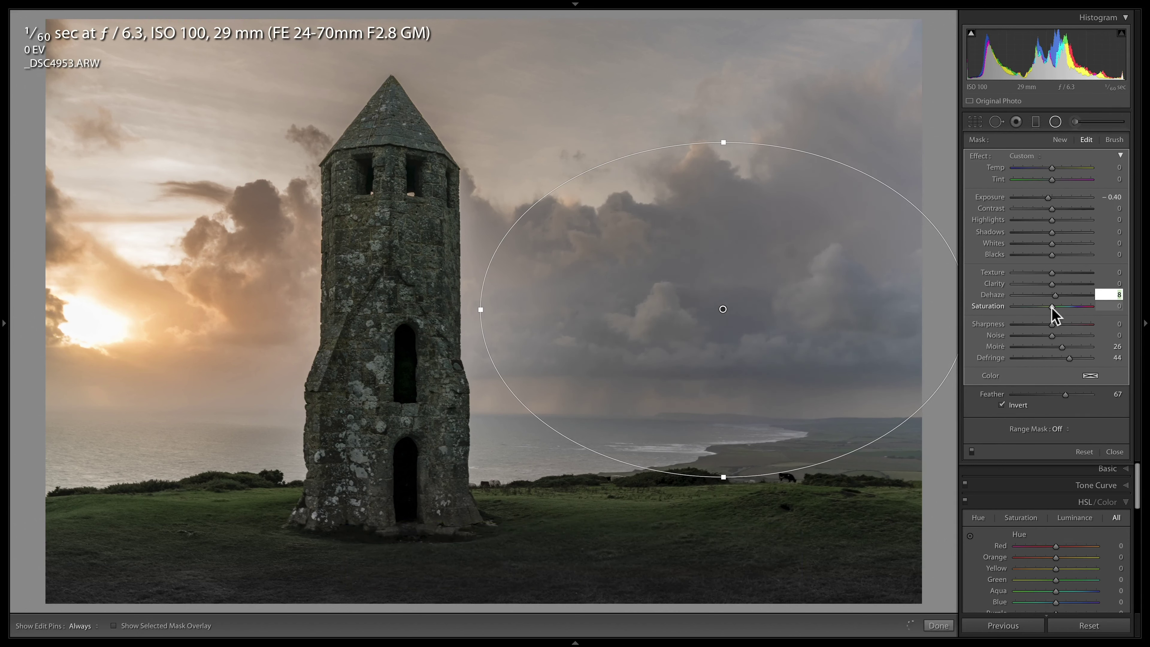
# Raise the radial filter's Saturation to 12 and warm it with Temp 15
pyautogui.click(1117, 307)
pyautogui.press('Up')
pyautogui.press('Up')
pyautogui.press('Up')
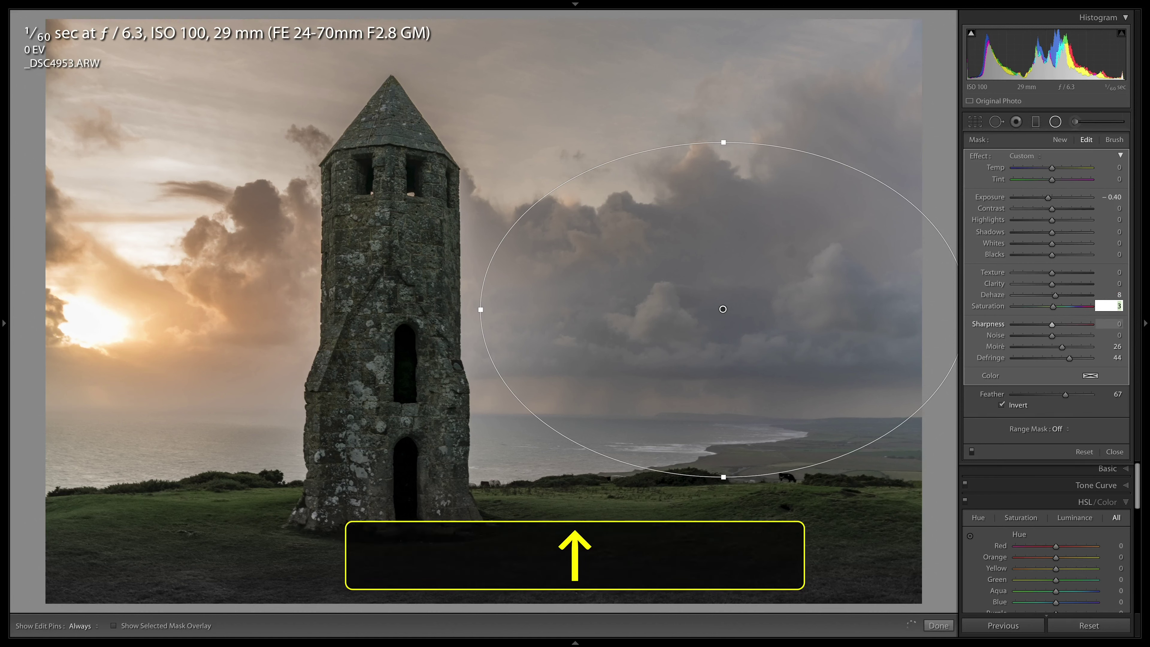
pyautogui.press('Up')
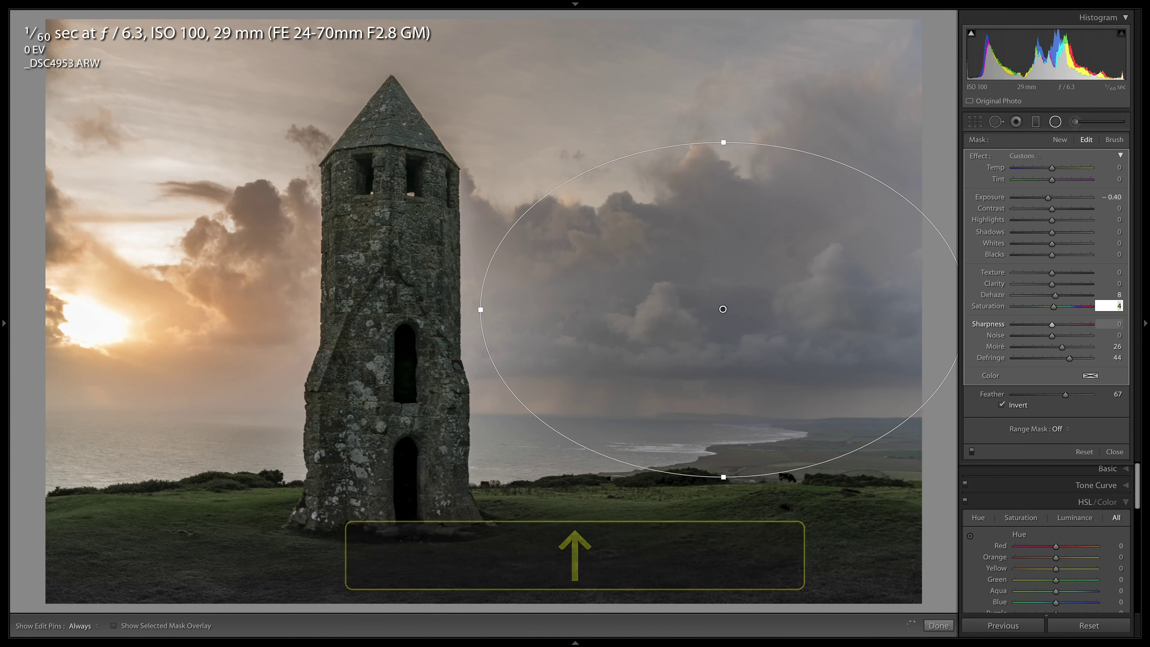
pyautogui.press('Up')
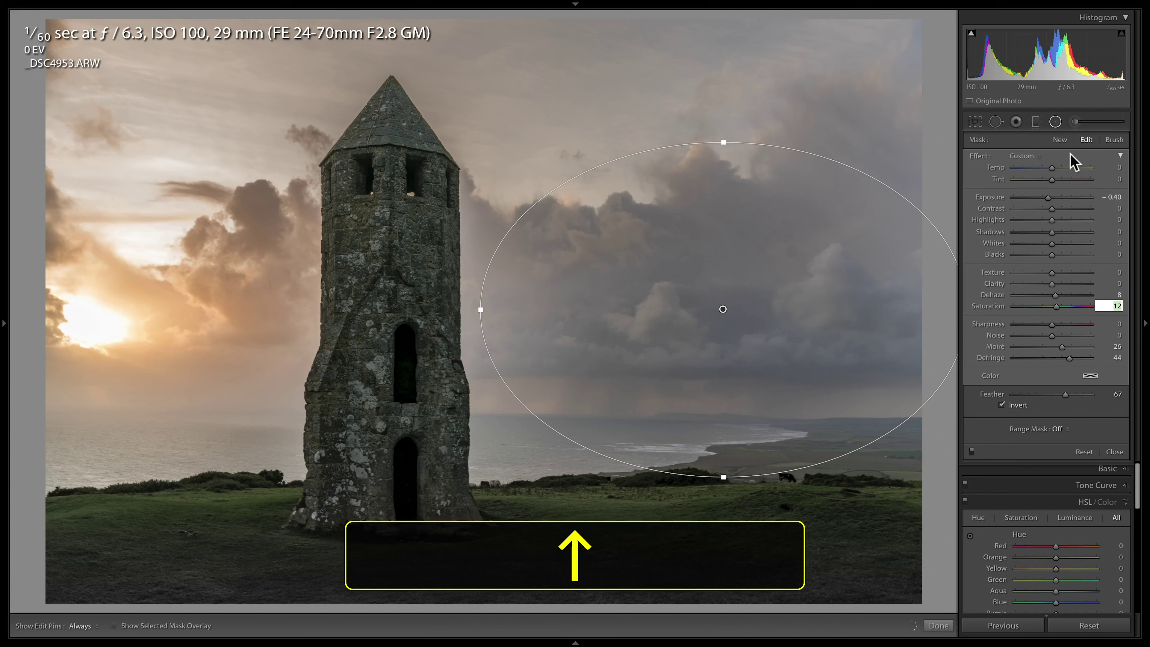
pyautogui.moveTo(1057, 170); pyautogui.dragTo(1061, 168)
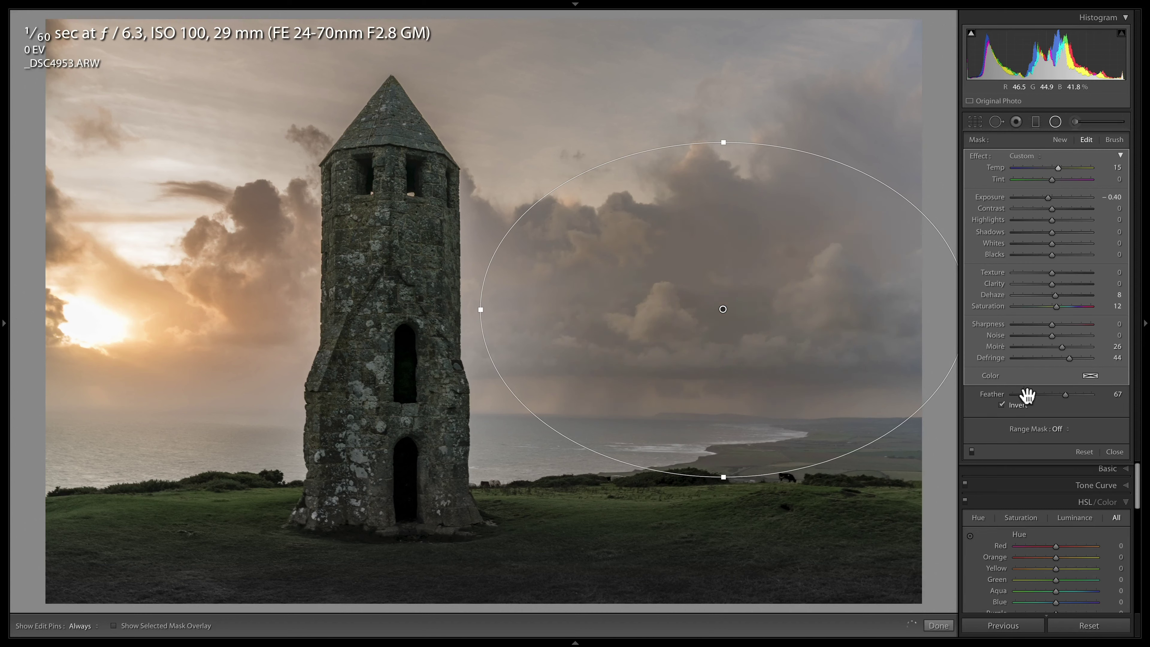
# Extend the ellipse's left edge toward the tower and reduce the Feather to 51
pyautogui.press('o')
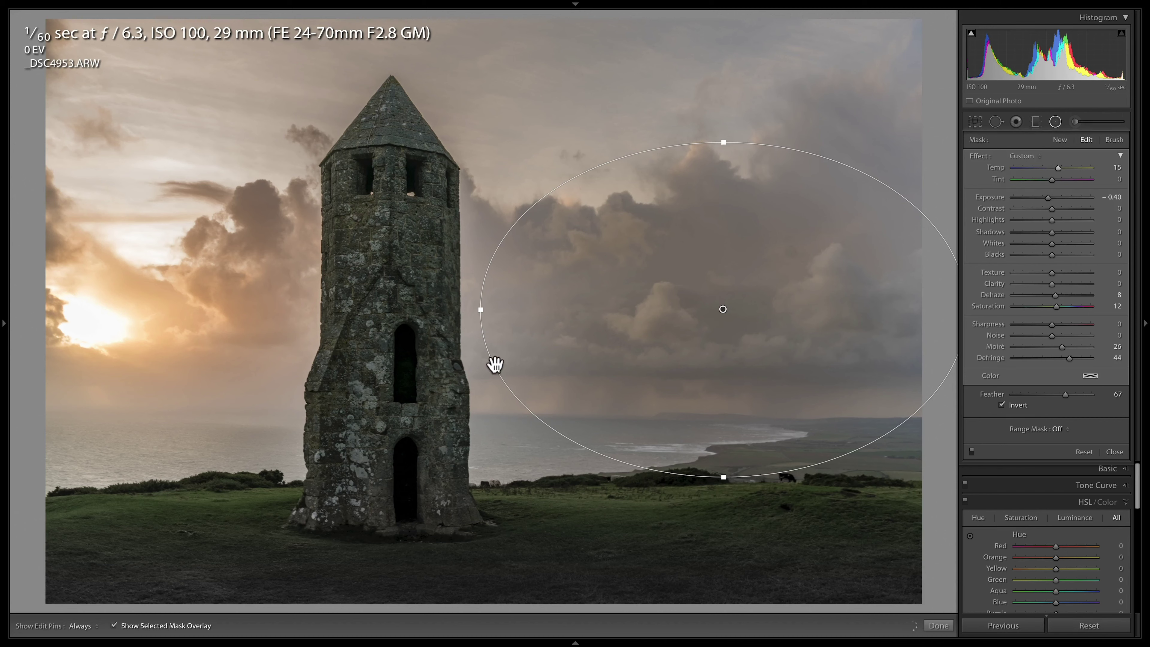
pyautogui.moveTo(478, 306)
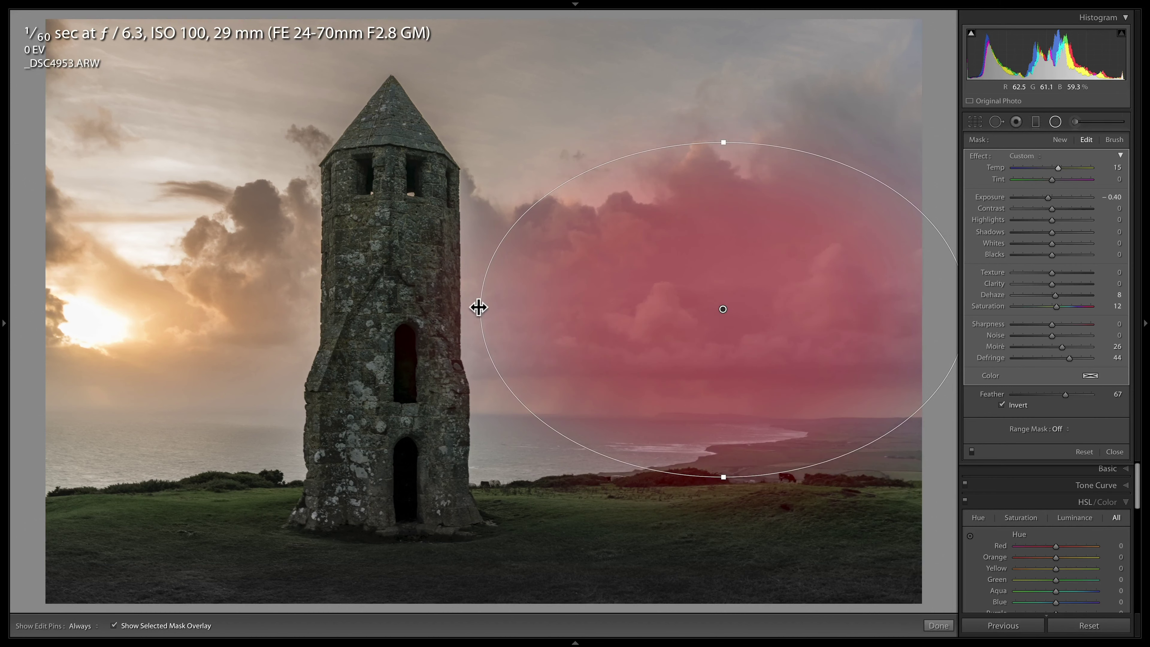
pyautogui.press('alt')
pyautogui.moveTo(481, 309); pyautogui.dragTo(449, 310)
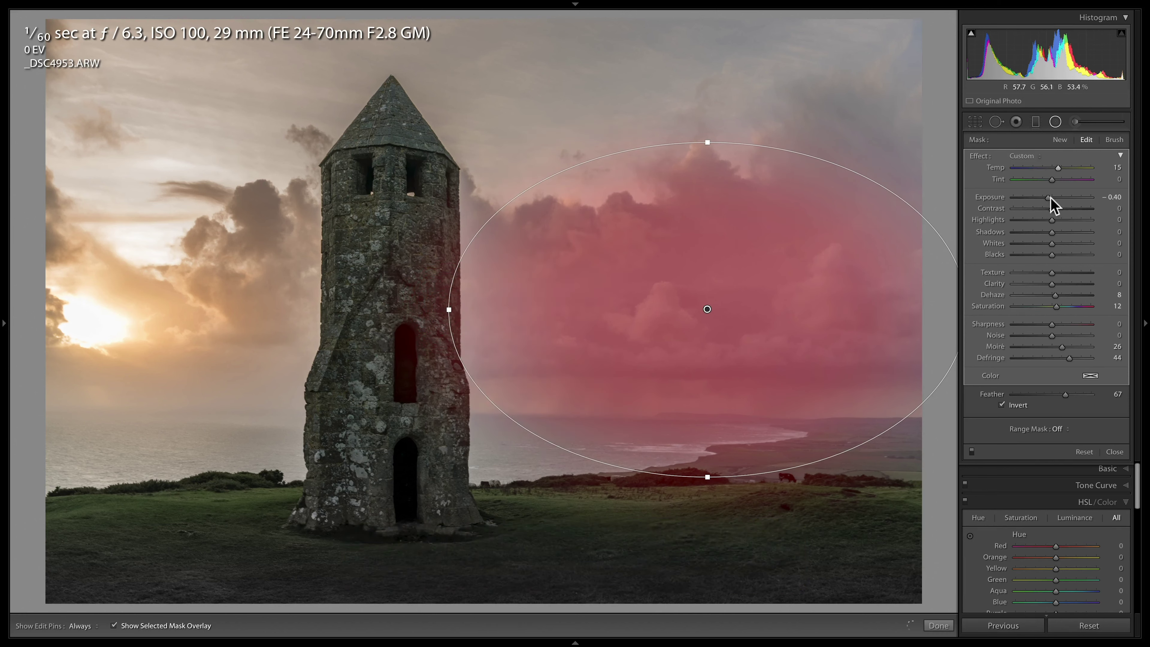
pyautogui.moveTo(1066, 397); pyautogui.dragTo(1054, 397)
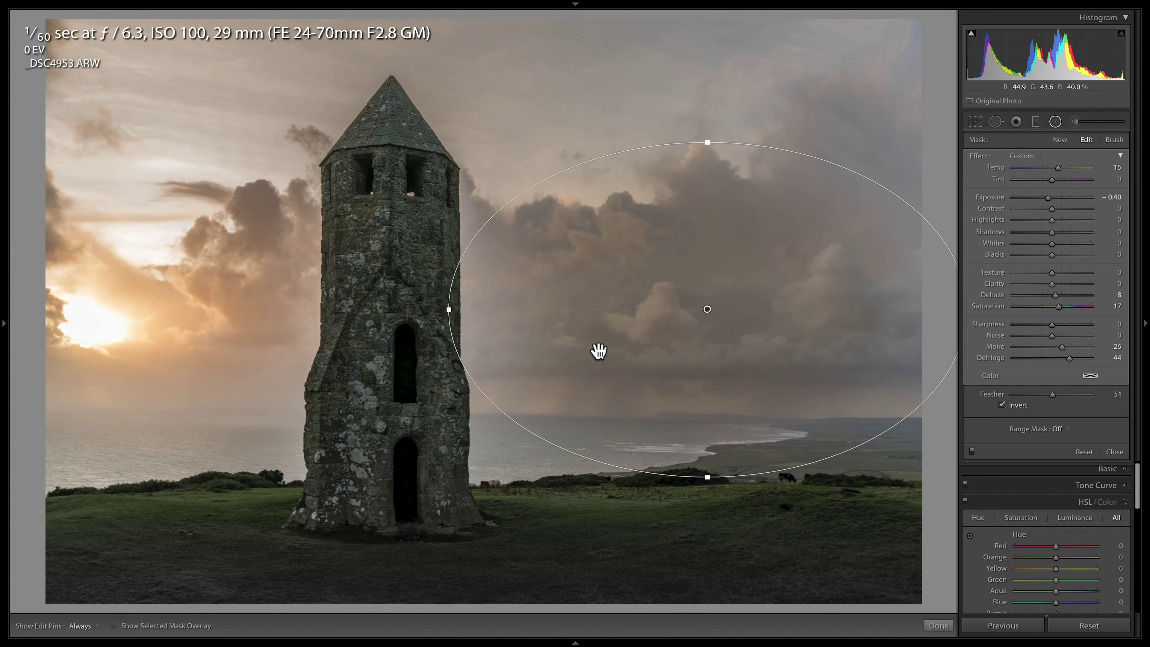
# Set Show Edit Pins to Auto so the filter outline appears only on hover
pyautogui.click(77, 628)
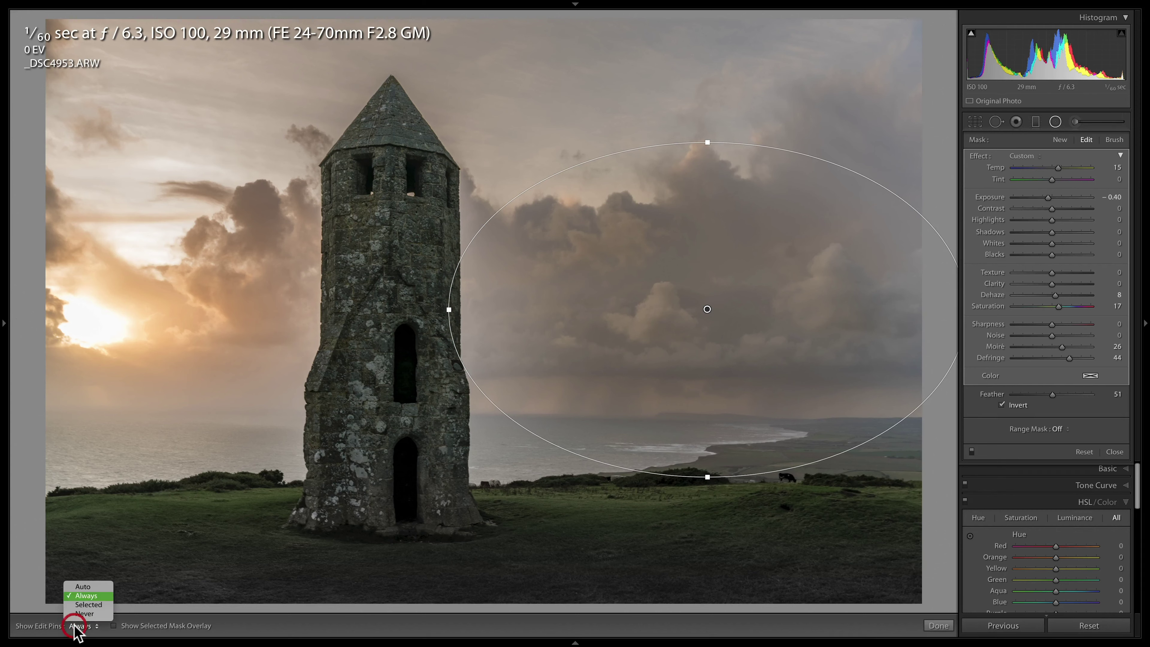
pyautogui.click(83, 587)
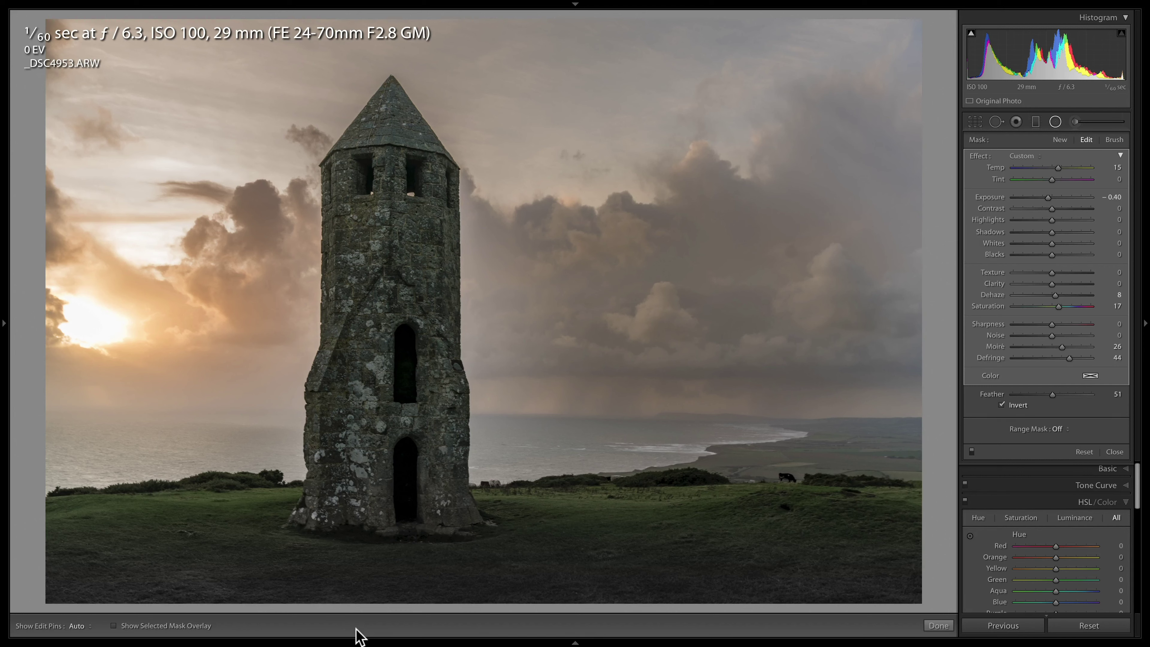
pyautogui.moveTo(151, 293)
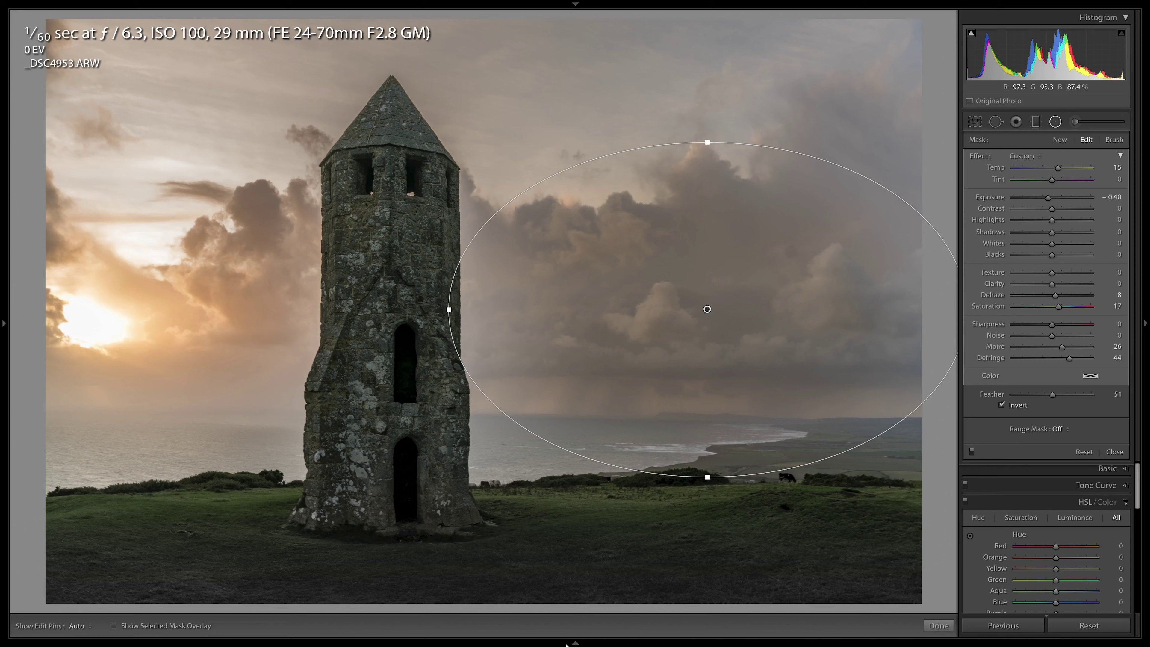
# Close the radial filter and set Detail sharpening to Amount 97, Radius 0.8, Detail 19, Masking 73
pyautogui.click(1114, 452)
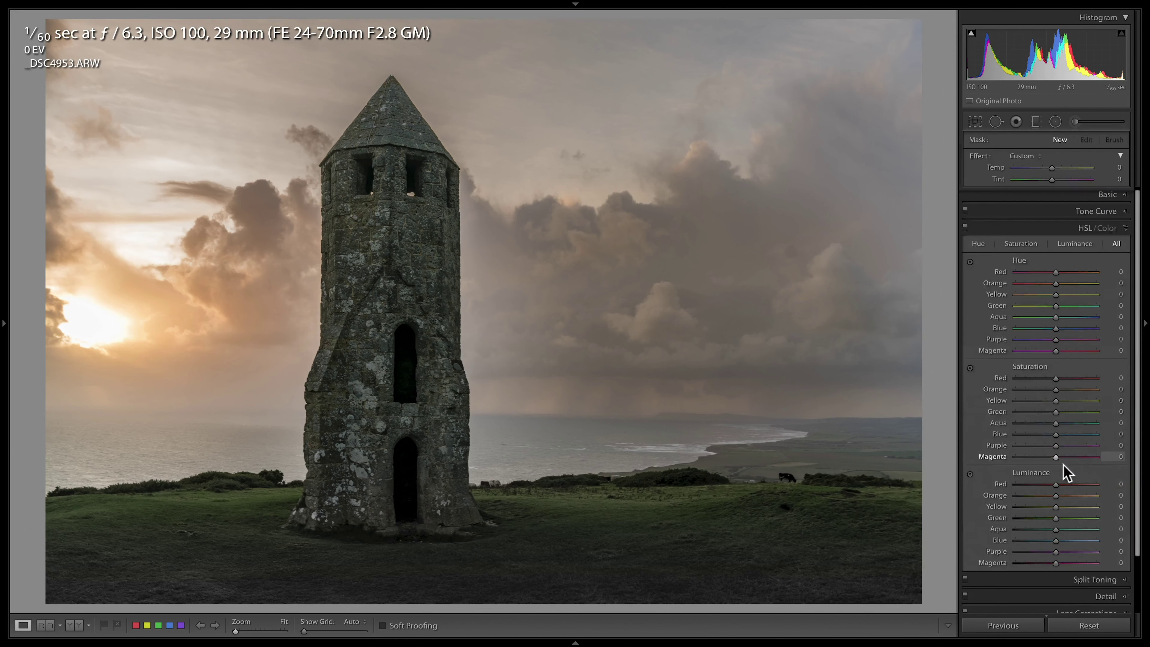
pyautogui.click(1095, 544)
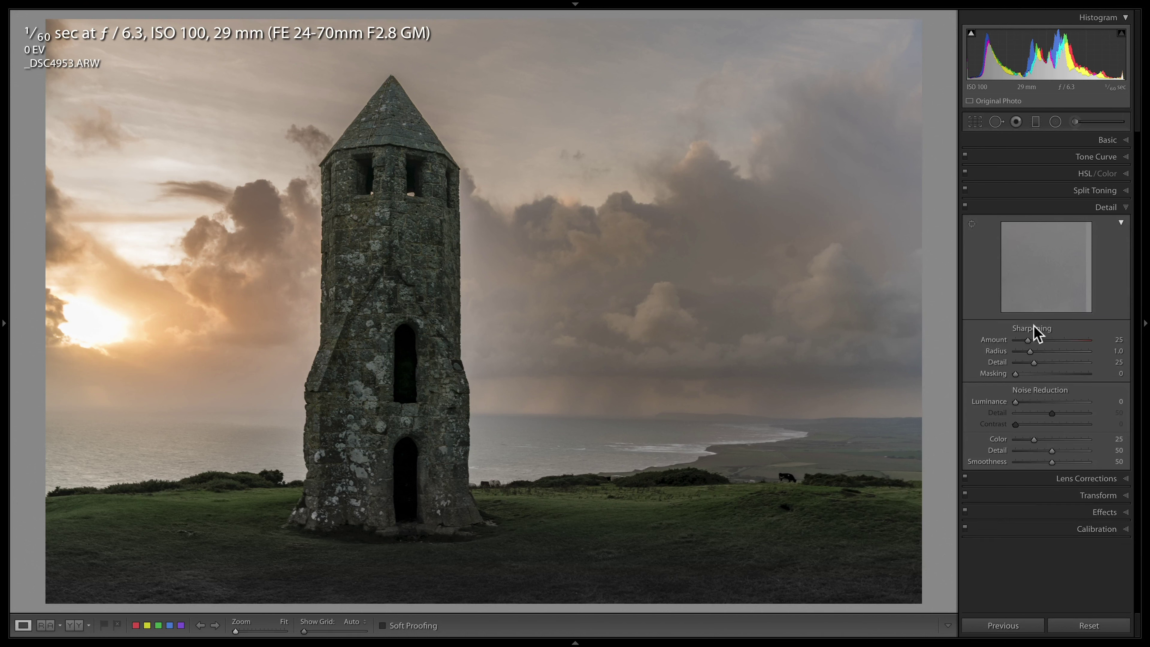
pyautogui.press('alt')
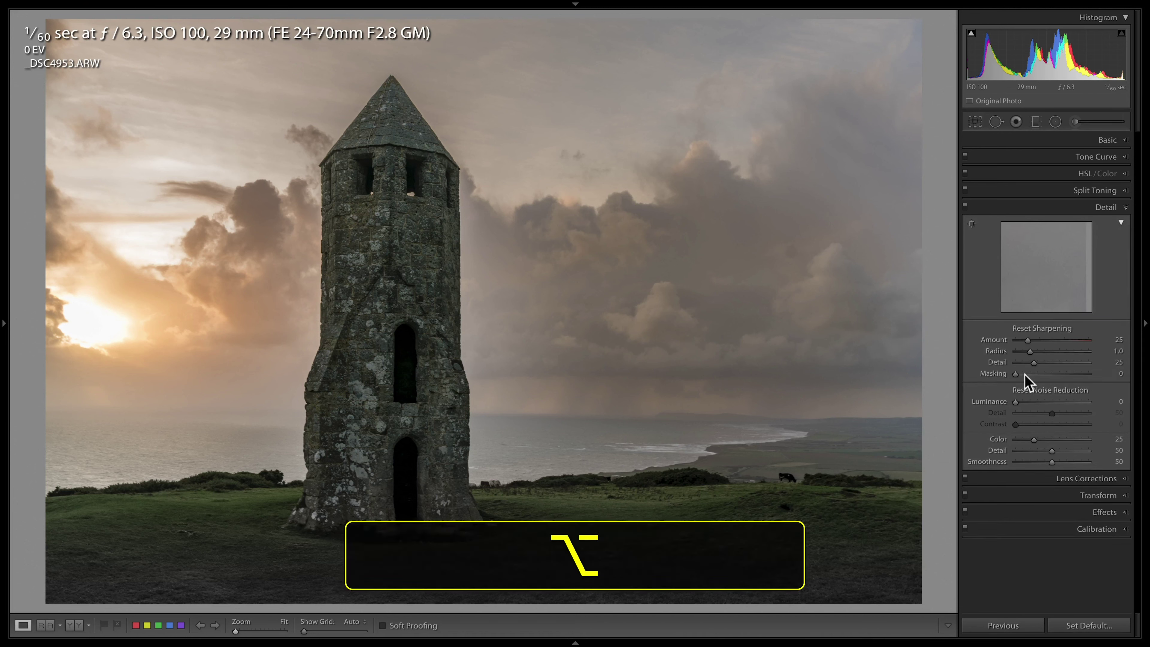
pyautogui.moveTo(1016, 374); pyautogui.dragTo(1072, 373)
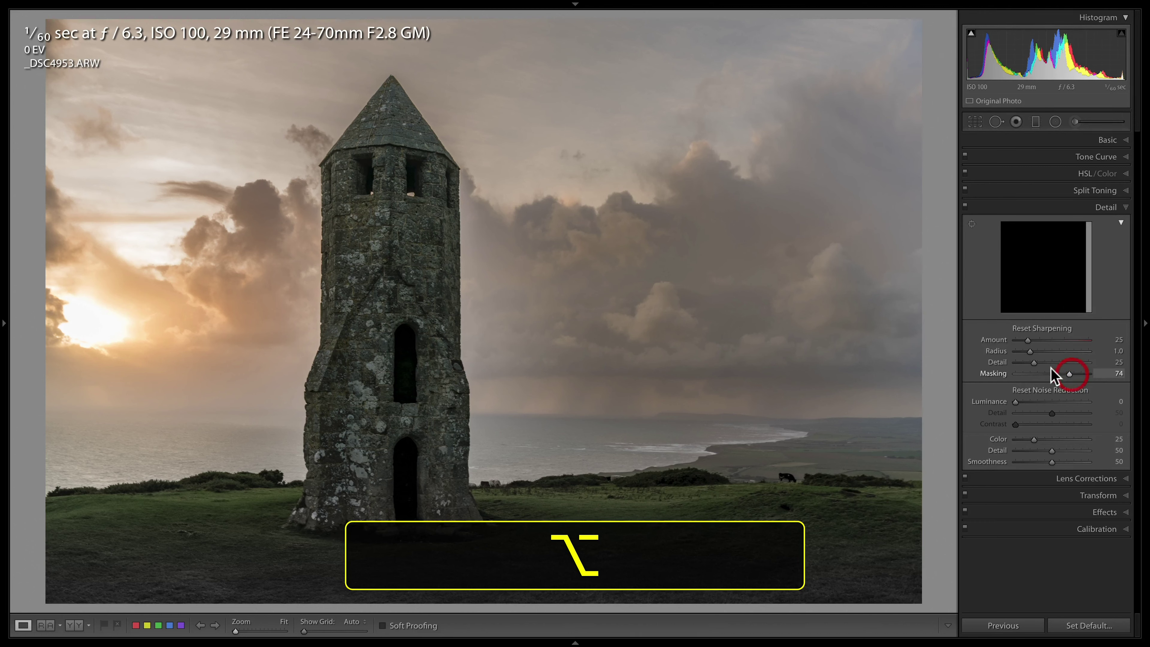
pyautogui.keyDown('alt'); pyautogui.click(1074, 374); pyautogui.keyUp('alt')
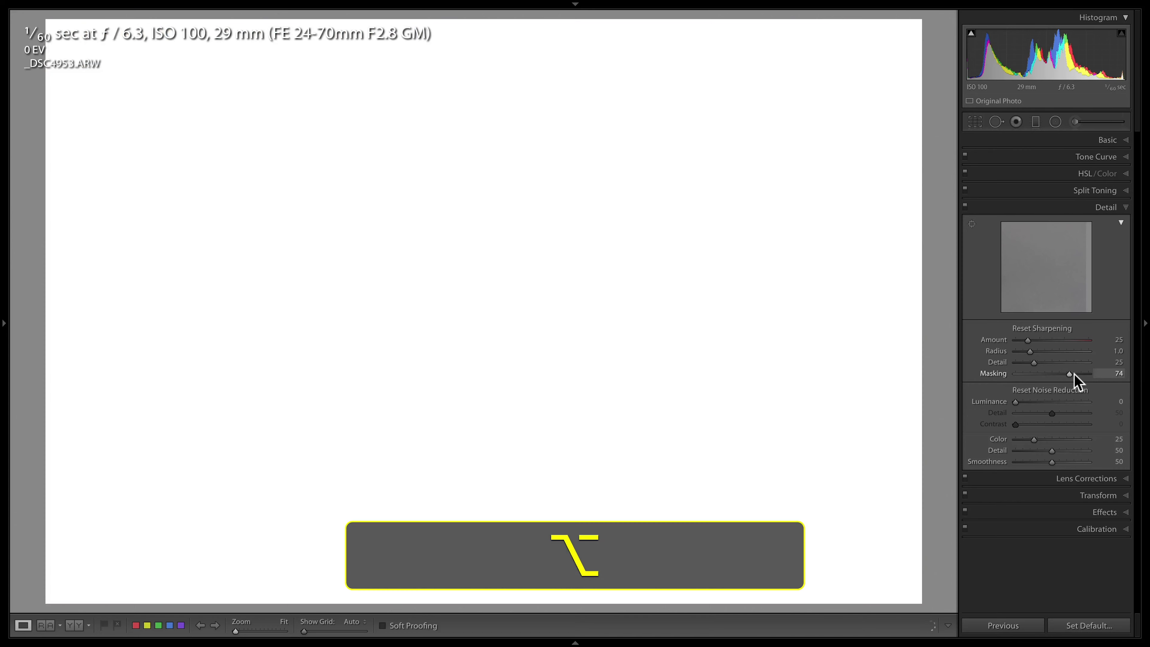
pyautogui.moveTo(1074, 374); pyautogui.dragTo(1073, 375)
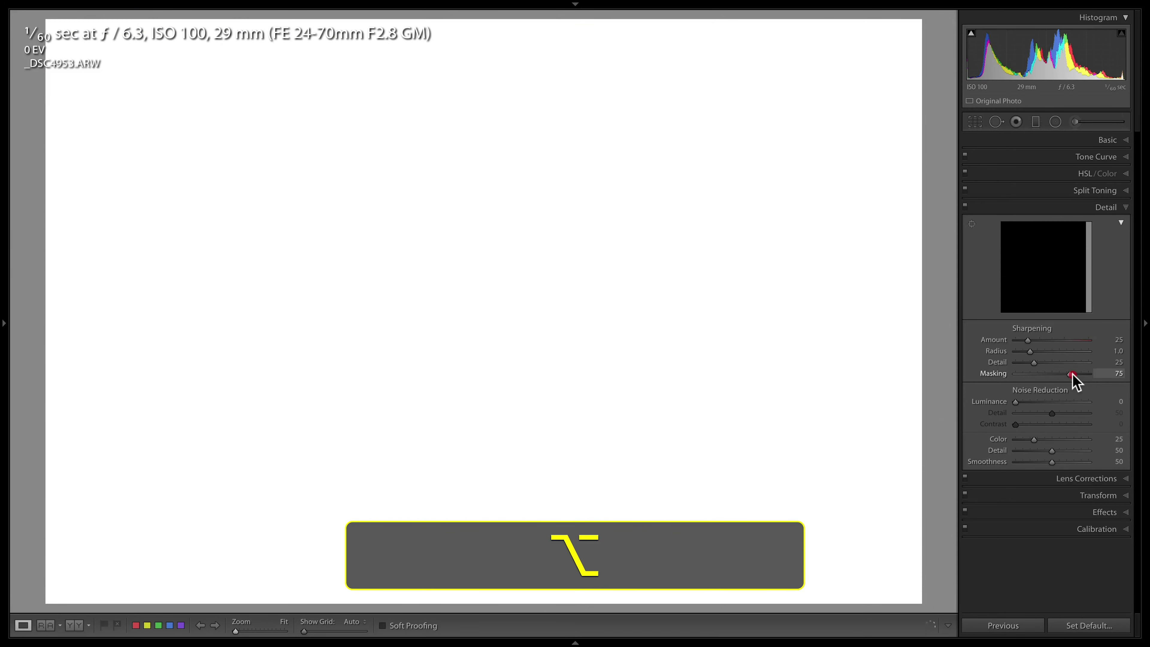
pyautogui.moveTo(1073, 375); pyautogui.dragTo(1071, 377)
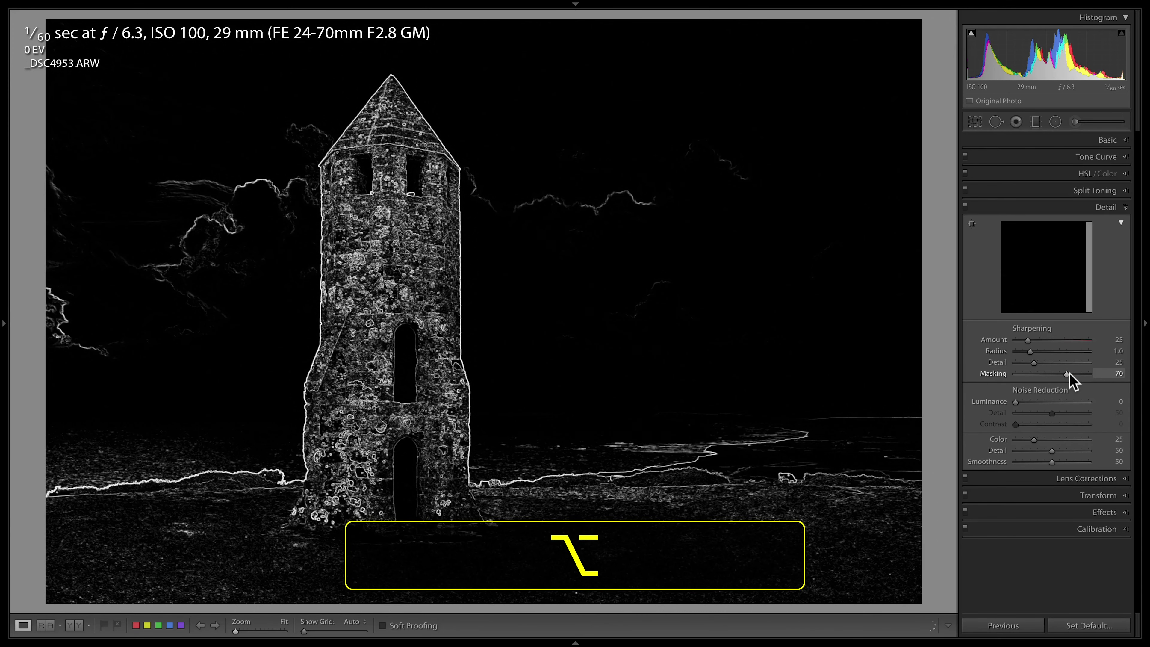
pyautogui.moveTo(1072, 375); pyautogui.dragTo(1073, 375)
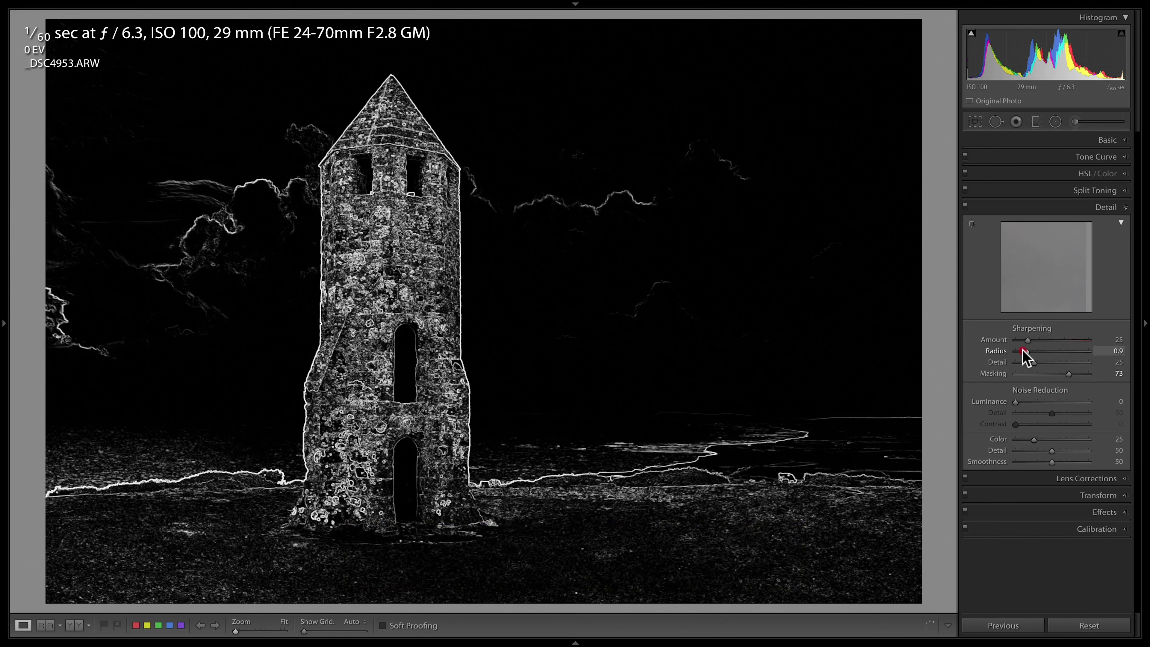
pyautogui.moveTo(1023, 350)
pyautogui.mouseDown()
pyautogui.moveTo(1064, 339)
pyautogui.moveTo(1028, 364)
pyautogui.mouseUp()
pyautogui.click(1027, 364)
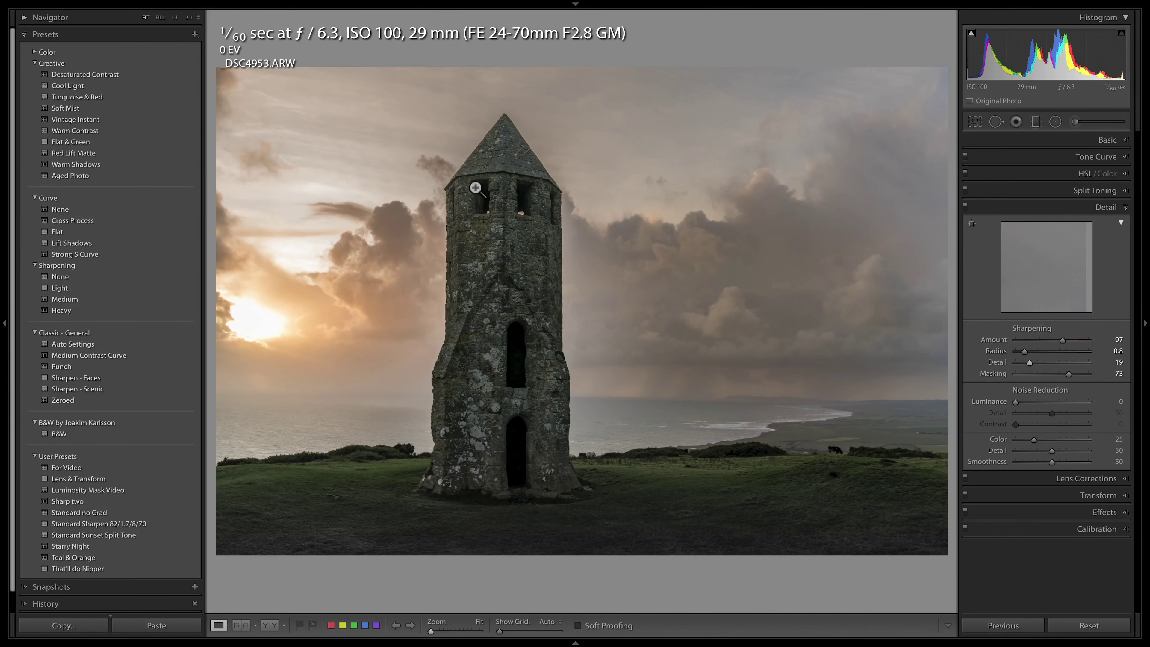
# Inspect the tower top at 2:1, fit the photo again, hide the presets panel, and resume graduated-filter editing
pyautogui.click(457, 187)
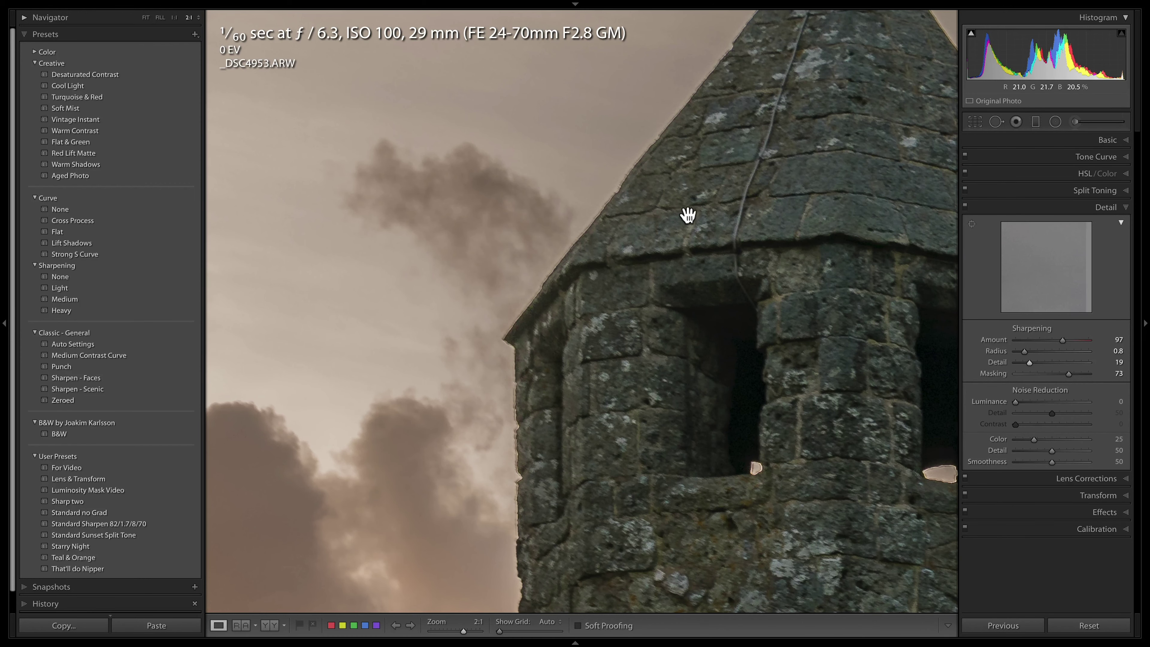
pyautogui.click(688, 214)
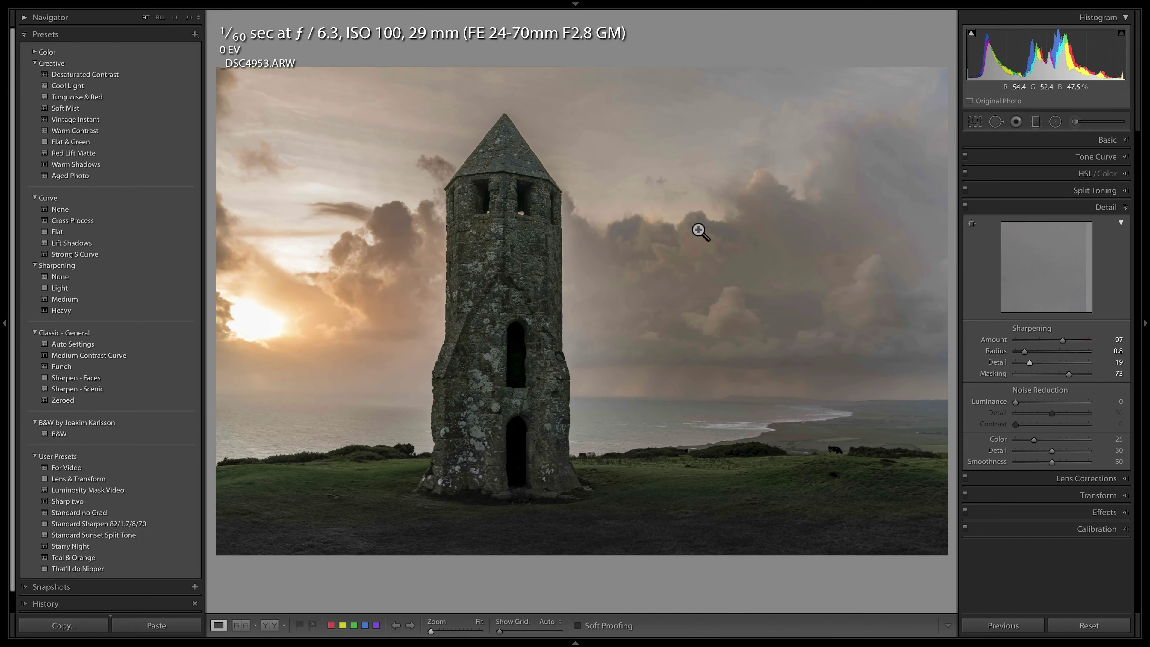
pyautogui.press('F7')
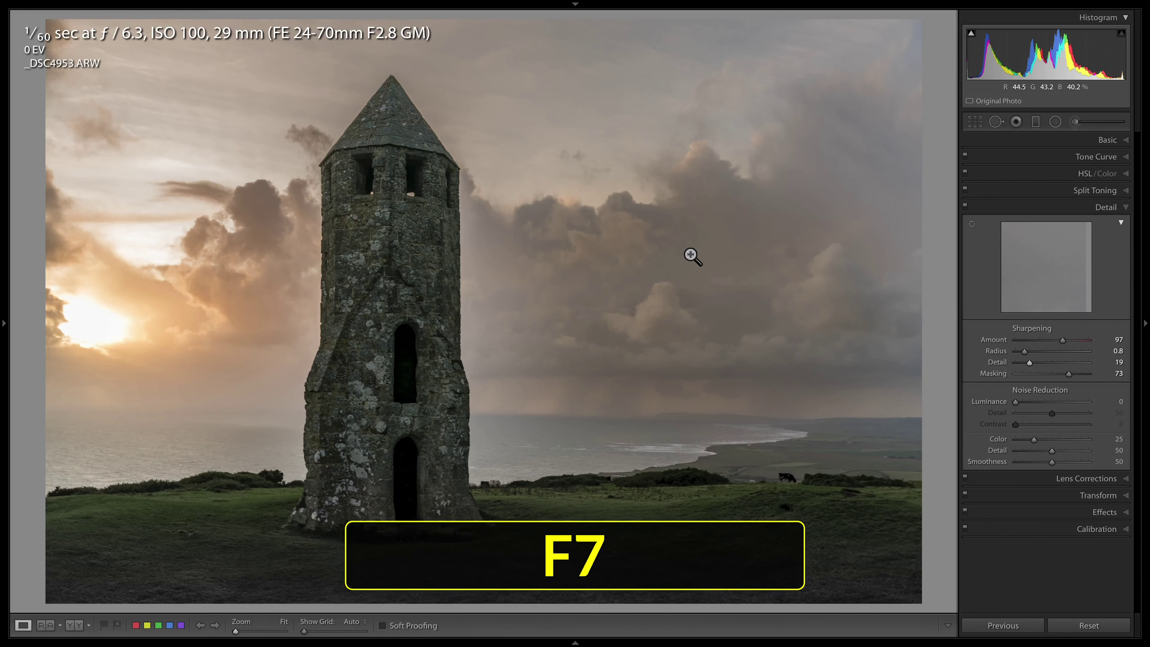
pyautogui.press('m')
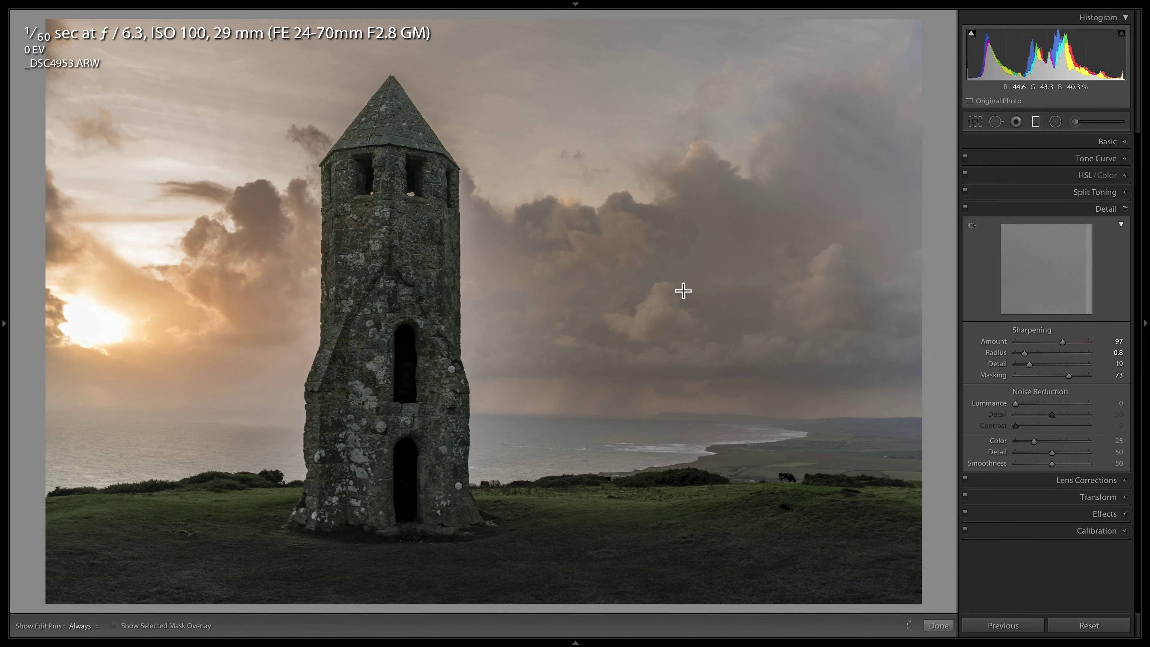
# Select the sky graduated filter and set Clarity −25, Sharpness −33, Moiré 45 and Defringe 71
pyautogui.click(452, 370)
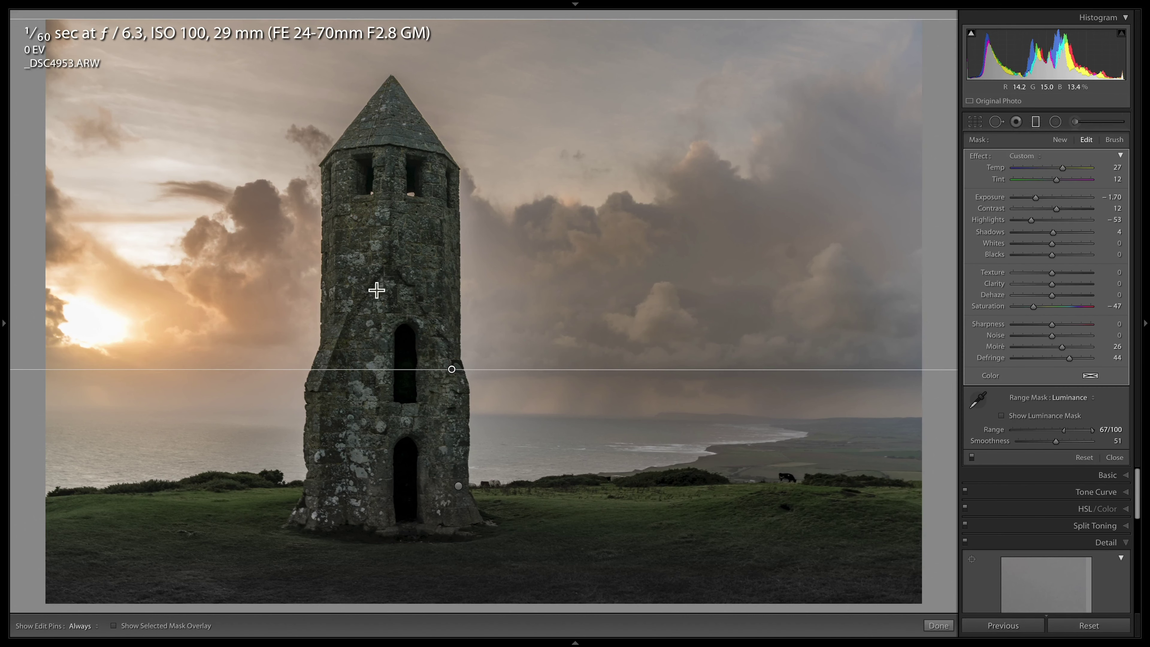
pyautogui.press('z')
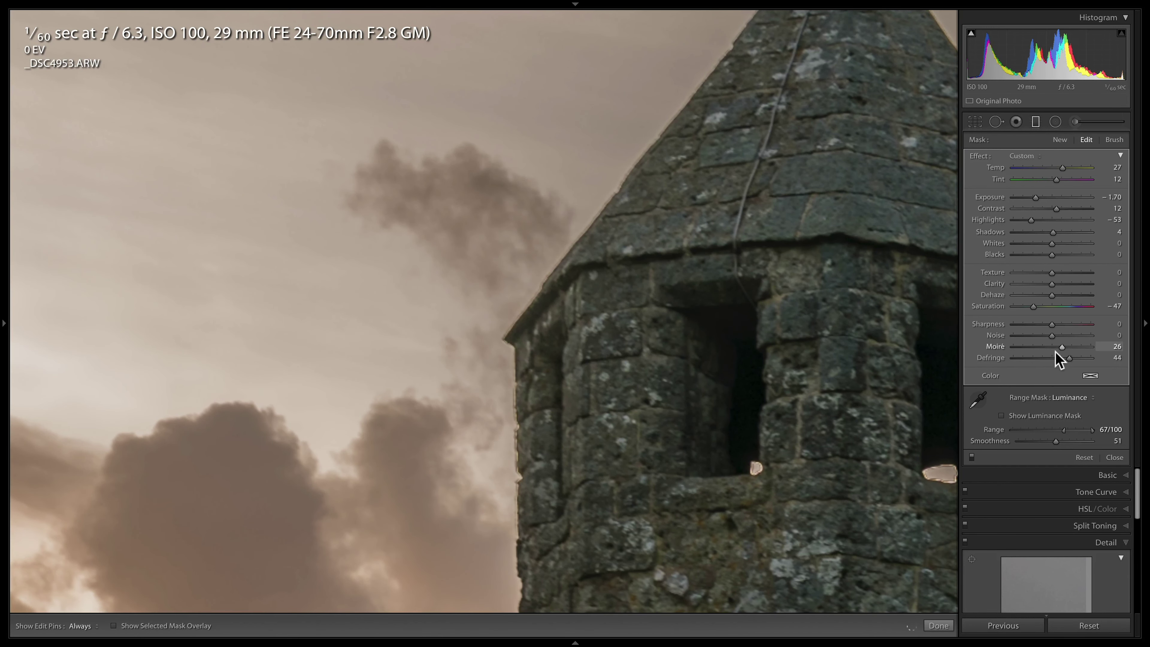
pyautogui.moveTo(1069, 358)
pyautogui.mouseDown()
pyautogui.moveTo(1080, 358)
pyautogui.moveTo(1069, 346)
pyautogui.mouseUp()
pyautogui.click(1067, 345)
pyautogui.click(1058, 323)
pyautogui.moveTo(1058, 325); pyautogui.dragTo(1041, 323)
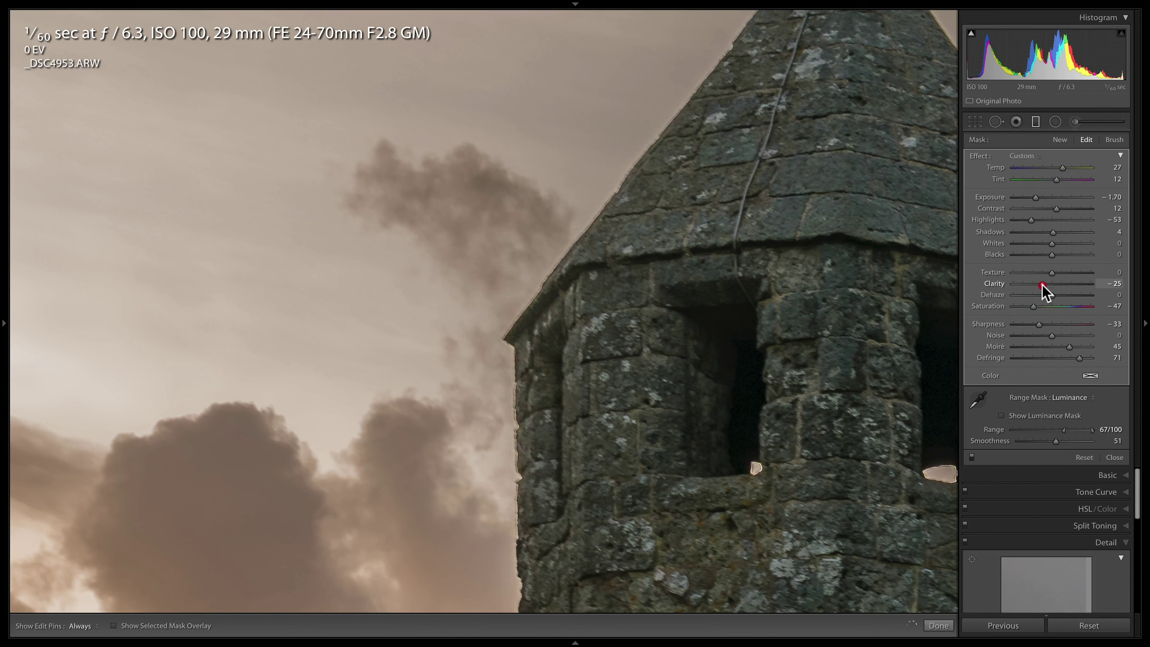
pyautogui.moveTo(1042, 284); pyautogui.dragTo(1043, 285)
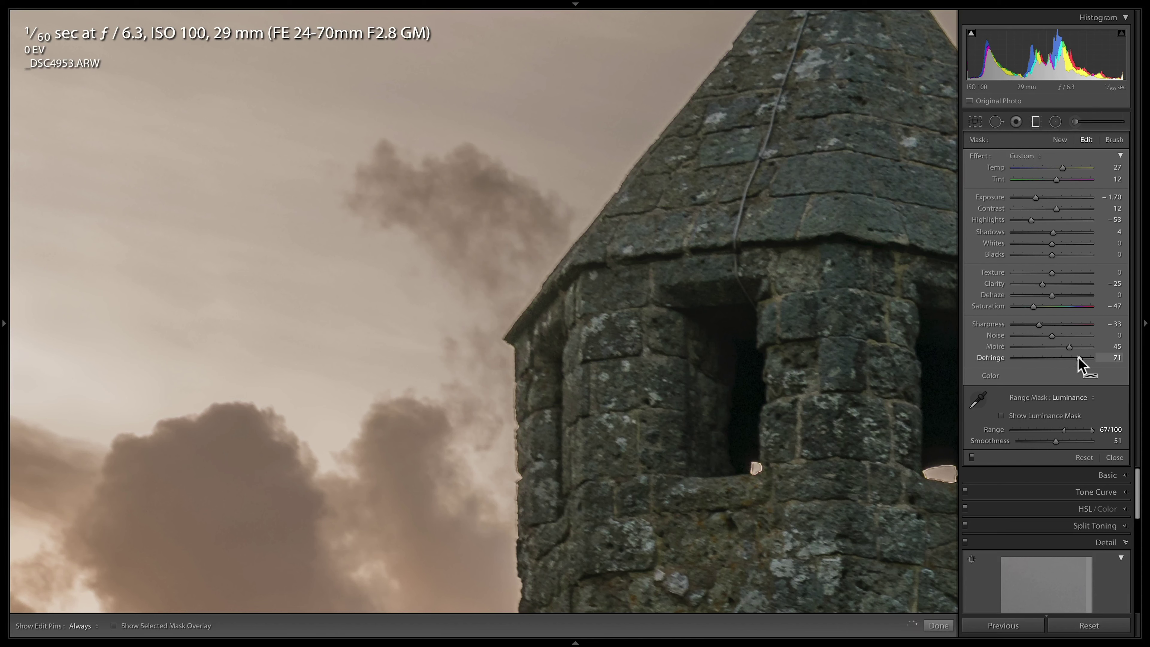
# Raise the sky filter's Defringe from 71 to 80
pyautogui.moveTo(1081, 358); pyautogui.dragTo(1084, 358)
# Close the filter, show the photo without panels or toolbar, and compare Before/After
pyautogui.press('z')
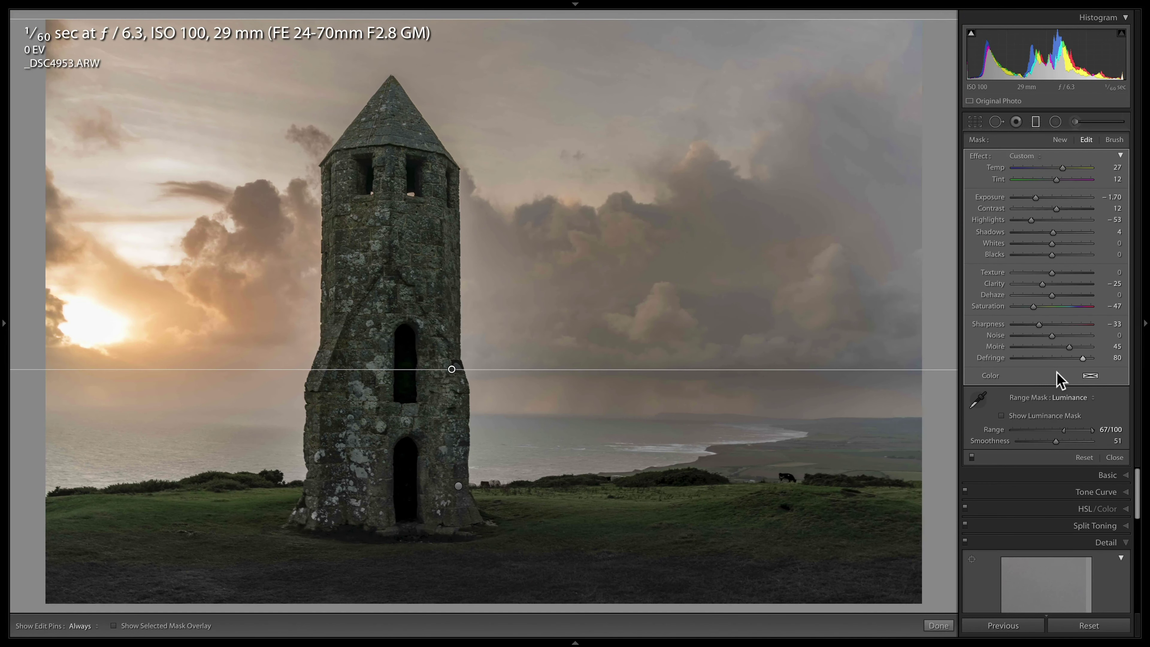
pyautogui.press('m')
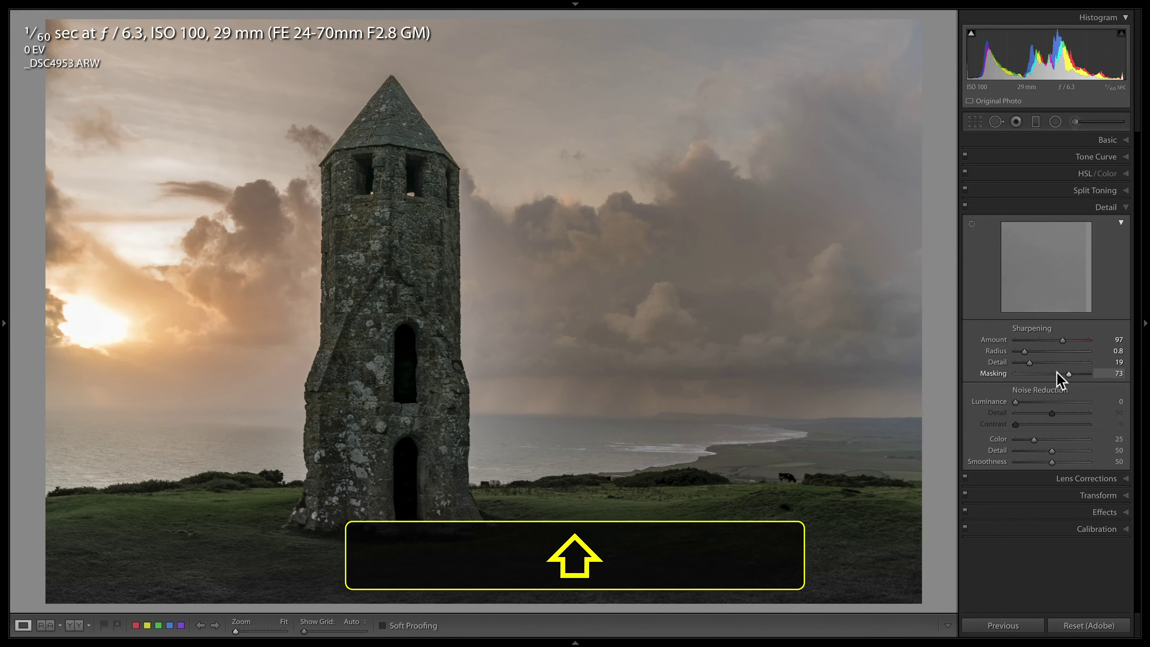
pyautogui.hotkey('shift', 'Tab')
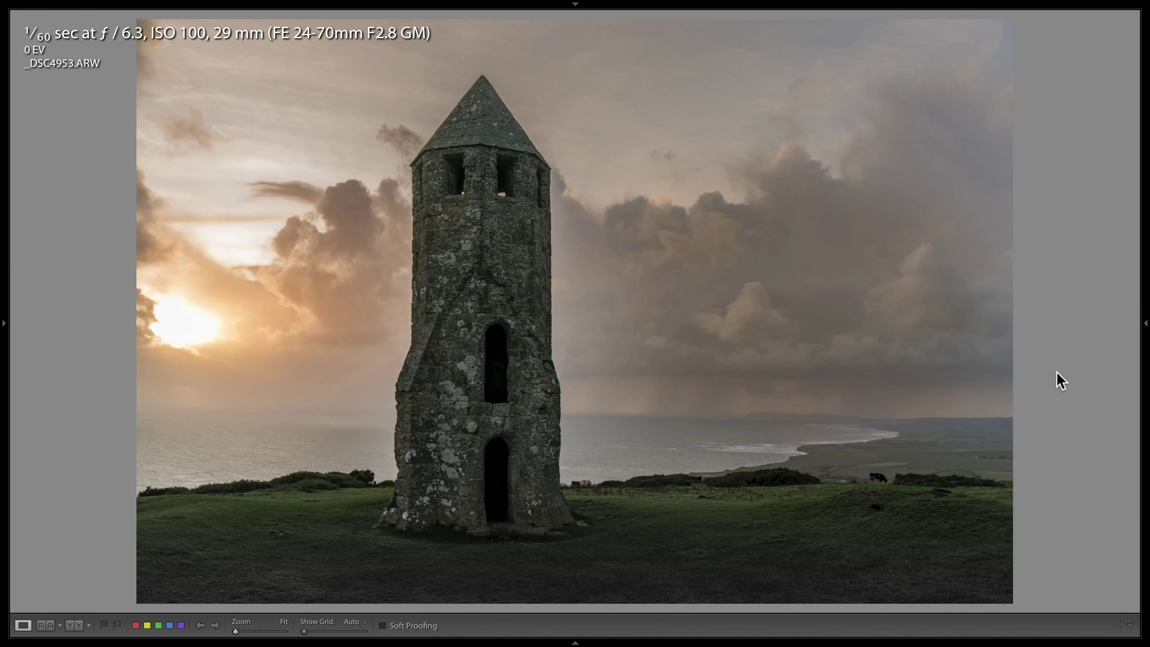
pyautogui.press('t')
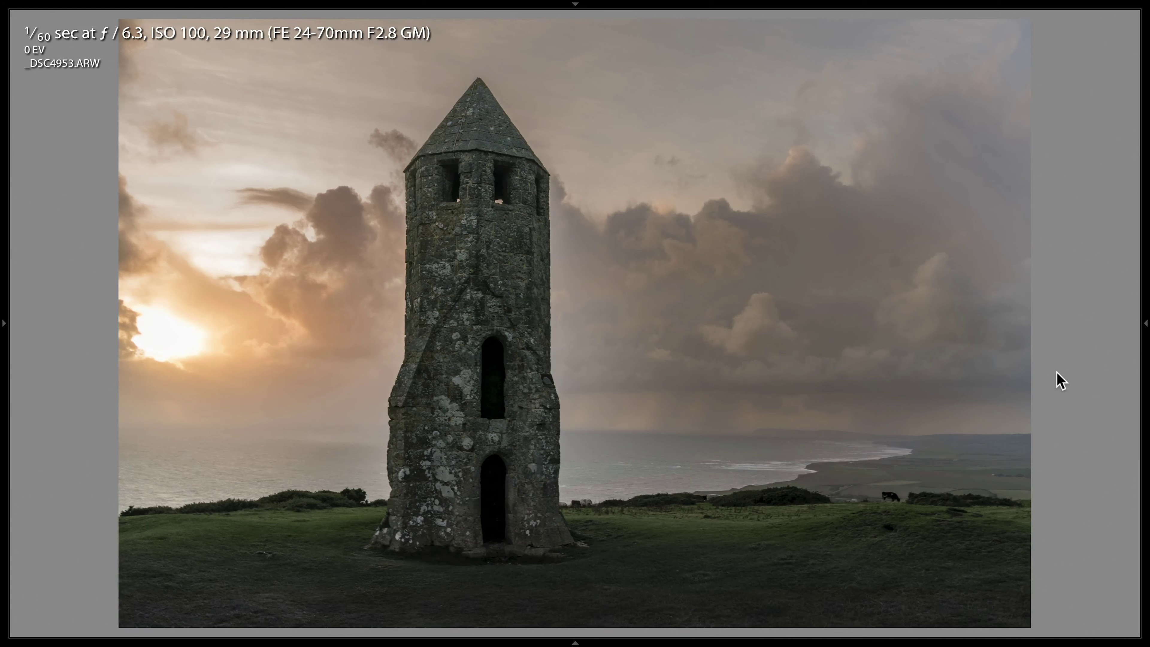
pyautogui.press('\\')
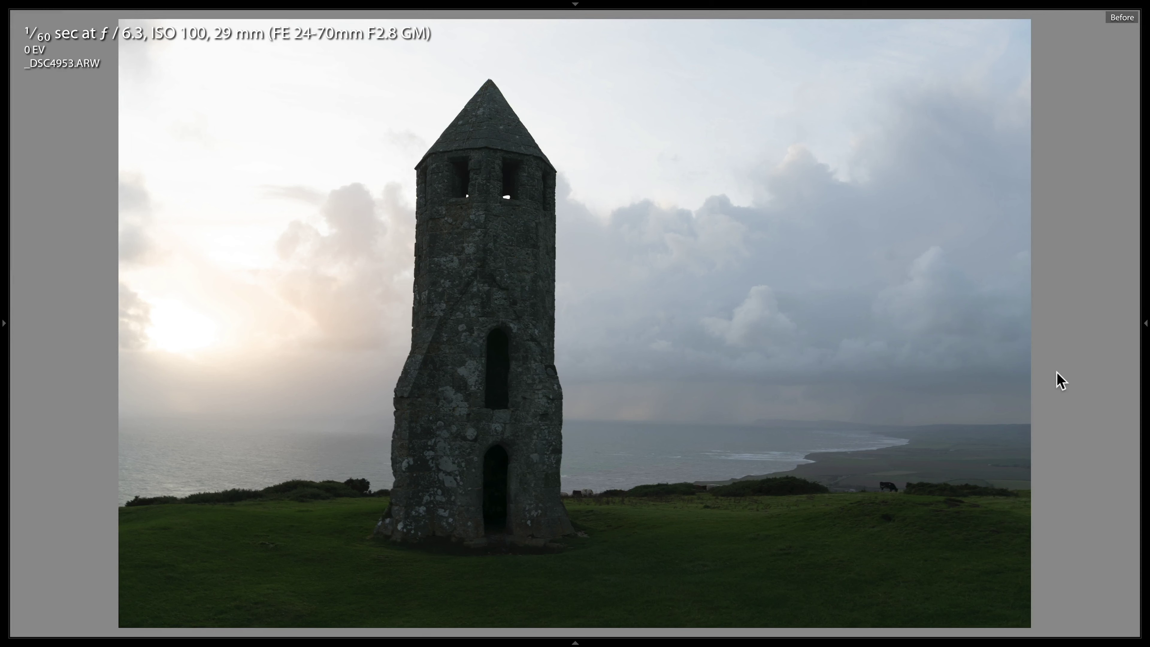
pyautogui.press('\\')
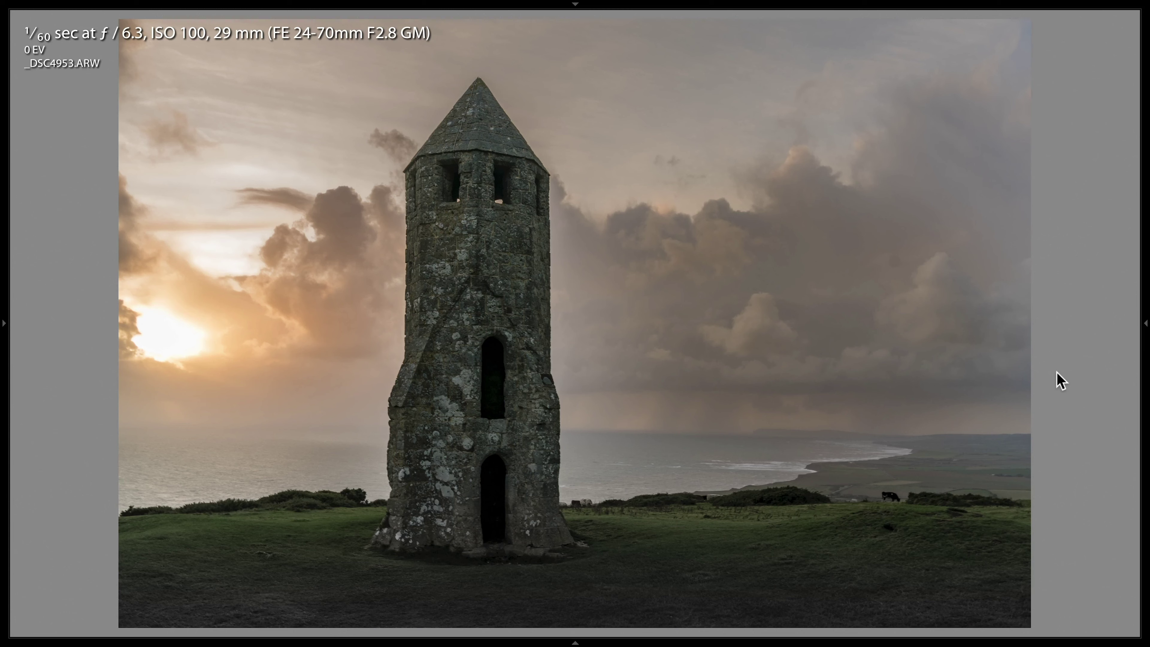